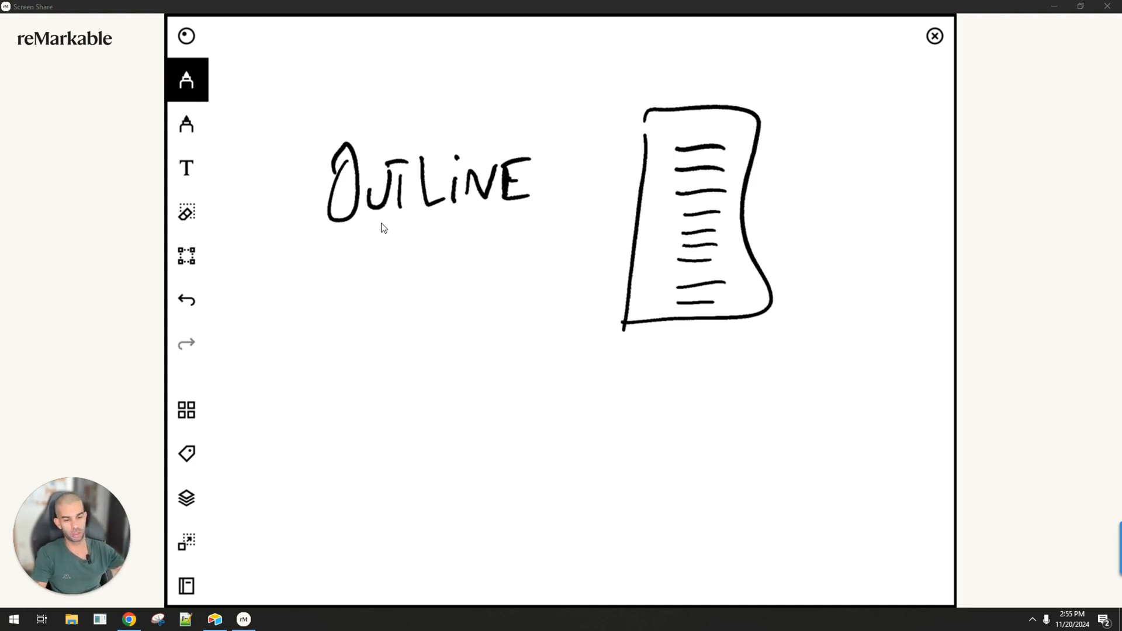
Switch to the ChatGPT window and submit the prompt "create me an article about dog training".
{"action": "key", "text": "alt+Tab"}
{"action": "key", "text": "alt+Tab"}
{"action": "key", "text": "alt+Tab"}
{"action": "key", "text": "alt+Tab"}
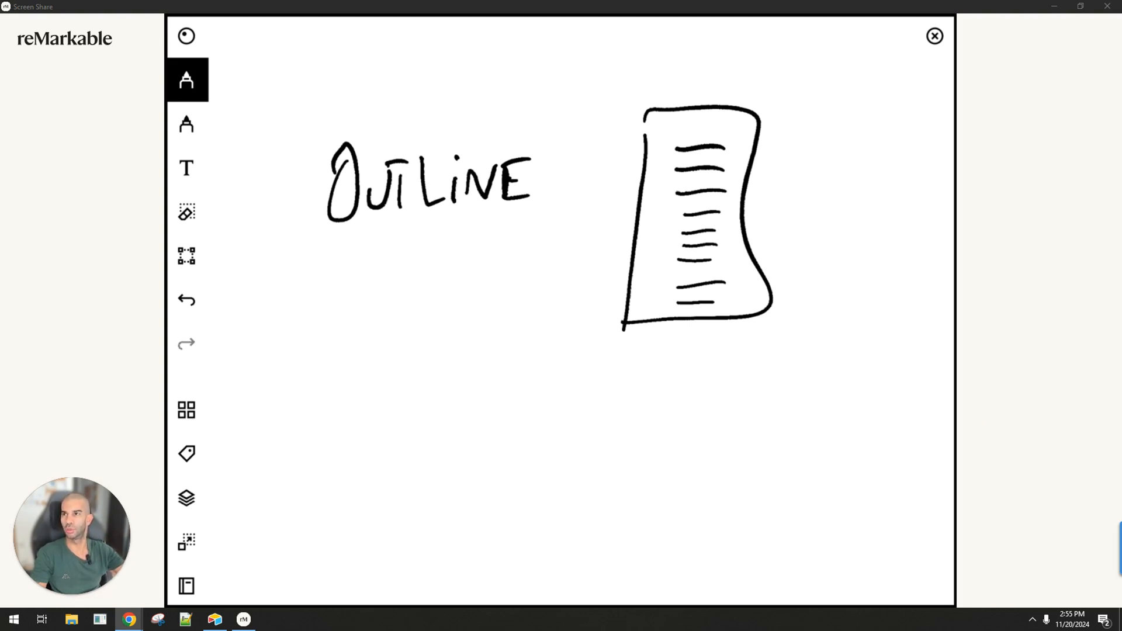
{"action": "key", "text": "alt+Tab"}
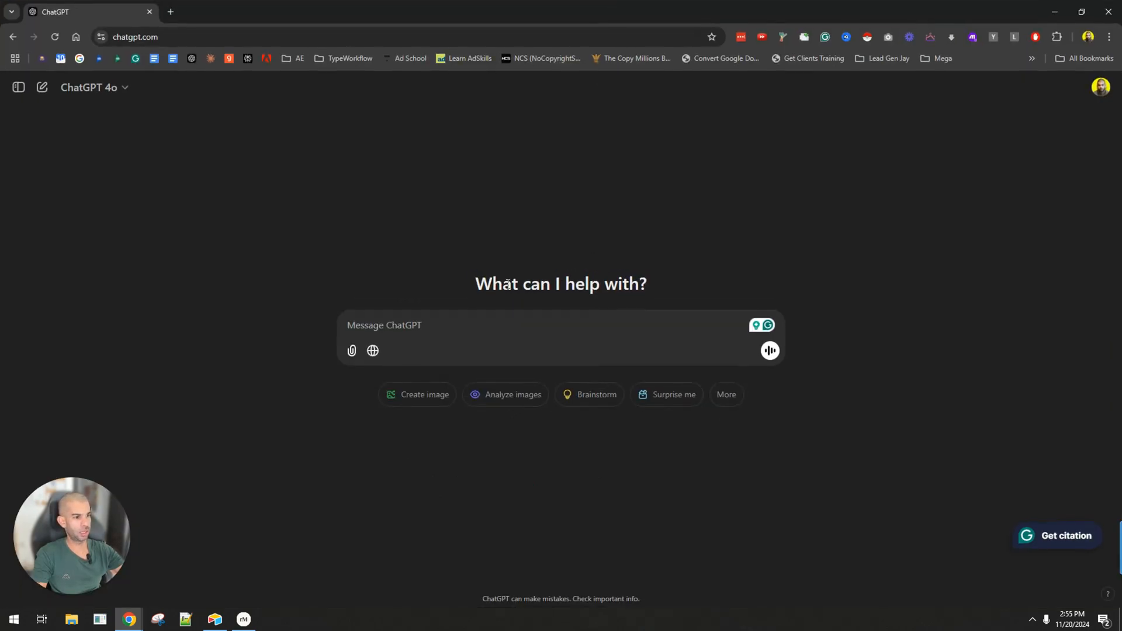
{"action": "left_click", "coordinate": [479, 325]}
{"action": "type", "text": "create me an ar"}
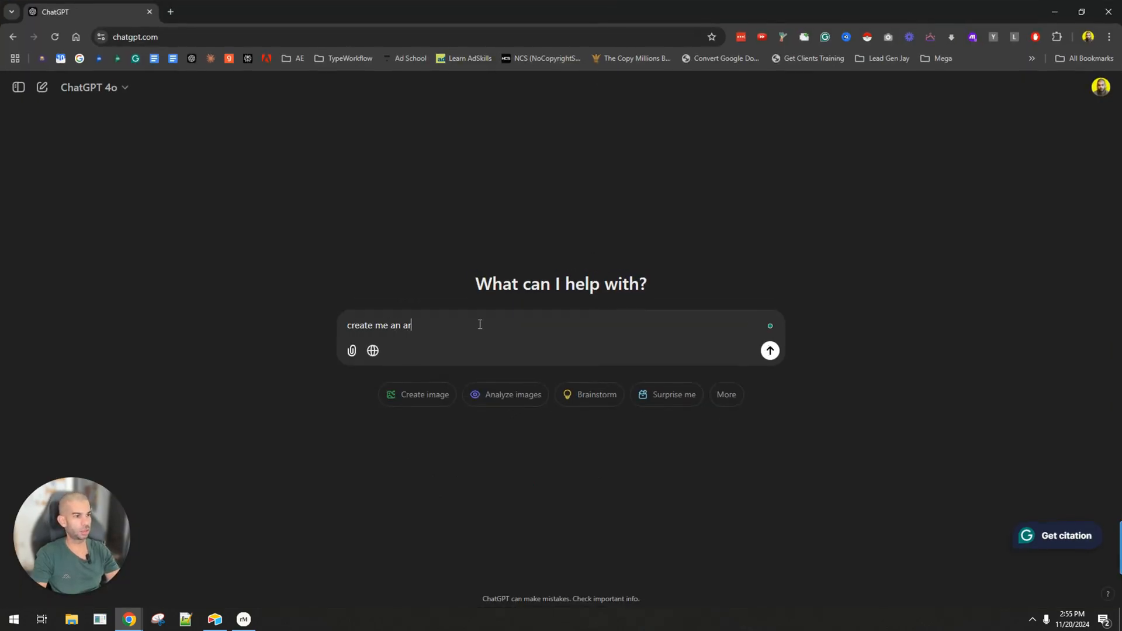
{"action": "type", "text": "ticle about dog training"}
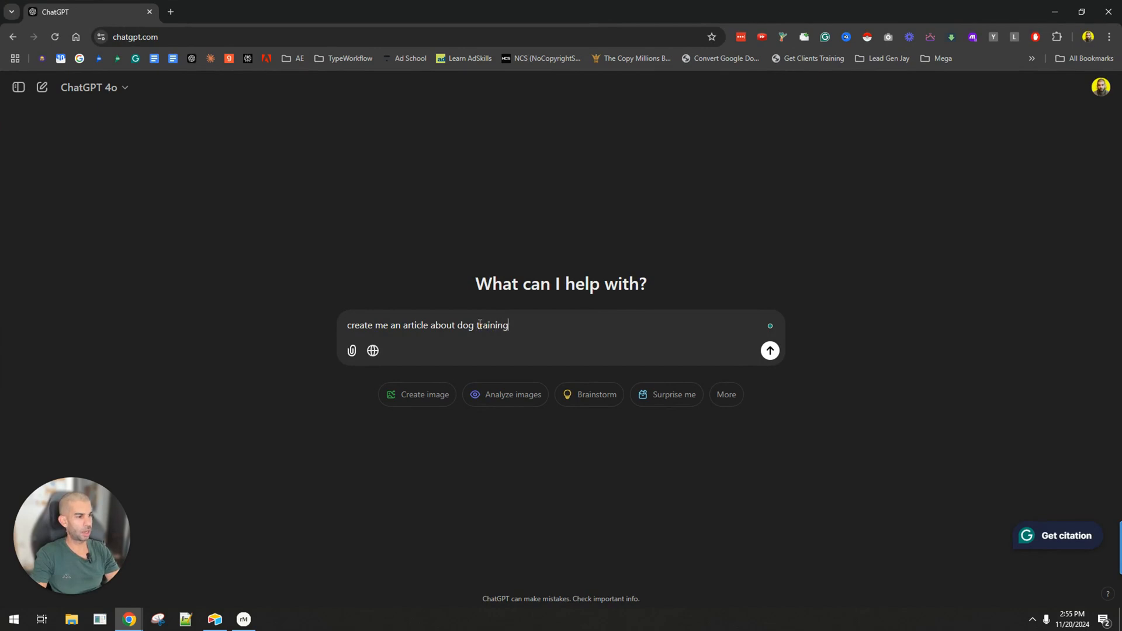
{"action": "key", "text": "Return"}
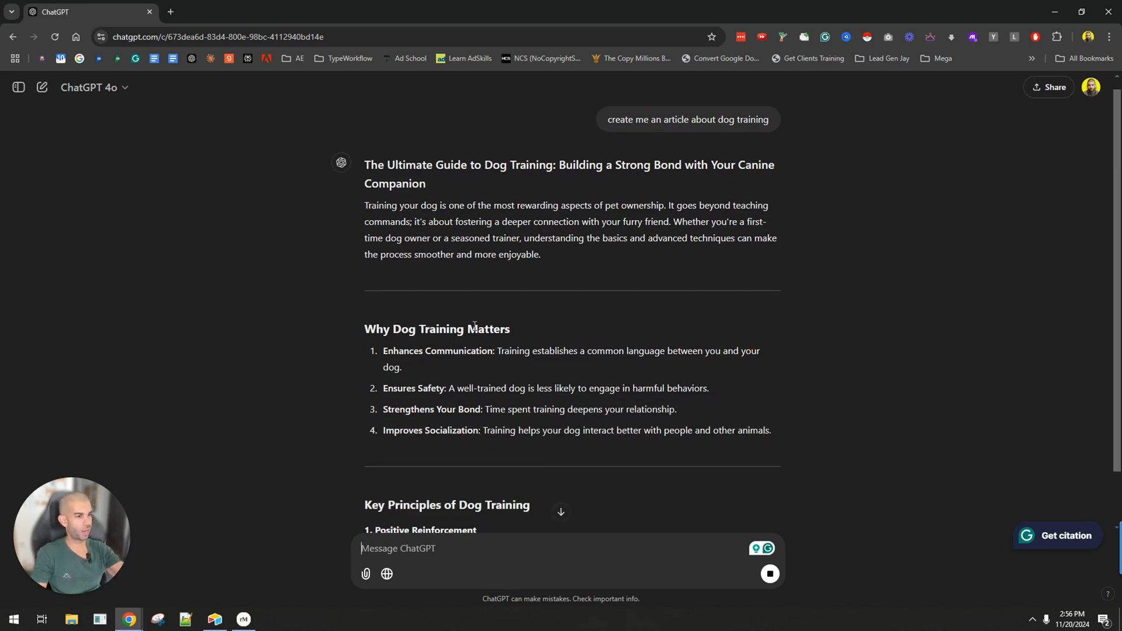
Read through the generated dog training article, examining its section structure from the introduction to the advanced training techniques.
{"action": "scroll", "coordinate": [386, 289], "scroll_direction": "down", "scroll_amount": 2}
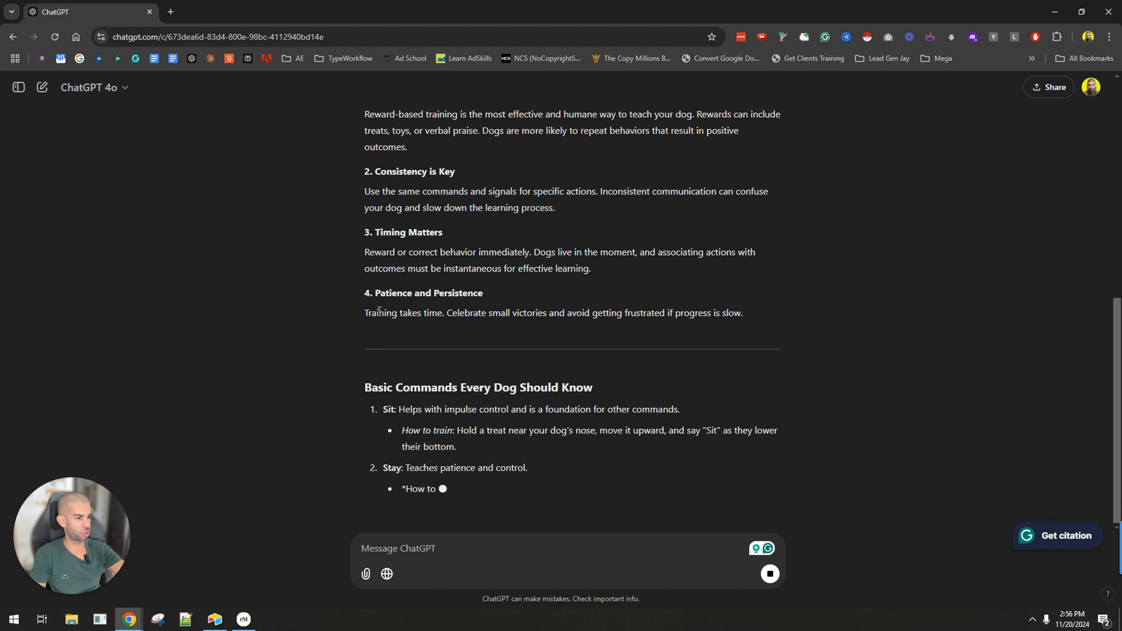
{"action": "scroll", "coordinate": [378, 310], "scroll_direction": "up", "scroll_amount": 8}
{"action": "scroll", "coordinate": [374, 307], "scroll_direction": "down", "scroll_amount": 8}
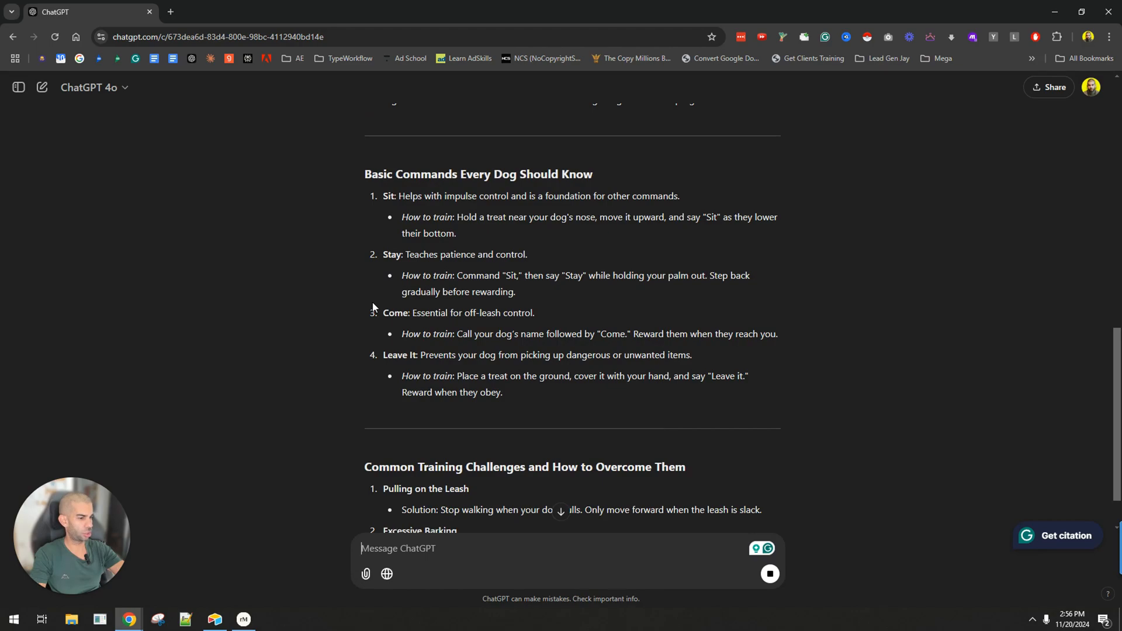
{"action": "scroll", "coordinate": [370, 303], "scroll_direction": "up", "scroll_amount": 5}
{"action": "scroll", "coordinate": [370, 302], "scroll_direction": "up", "scroll_amount": 7}
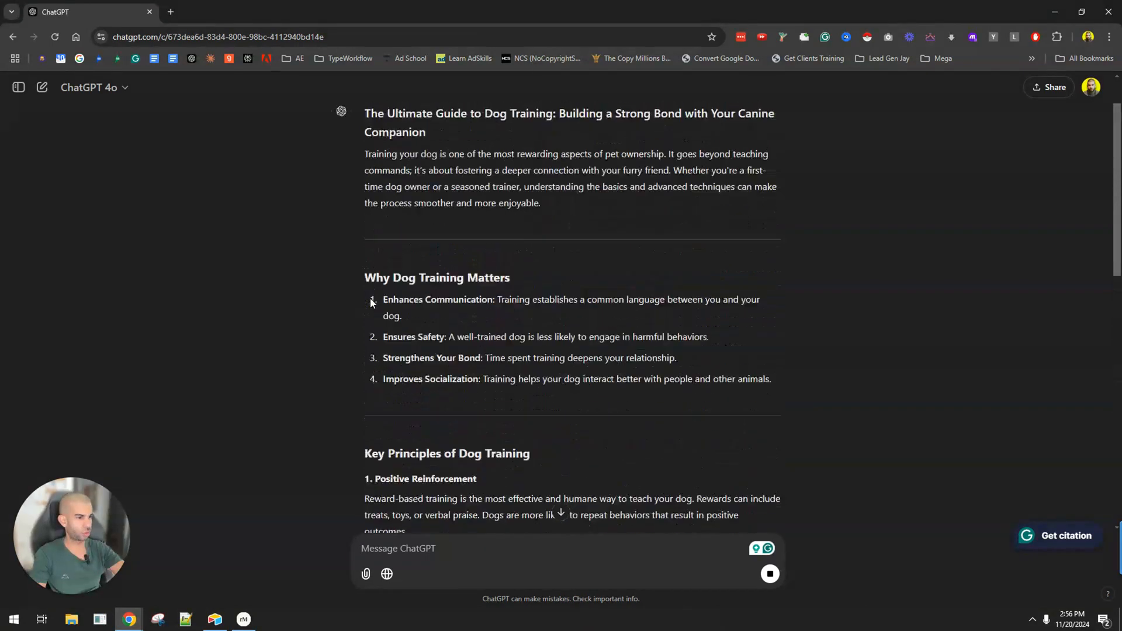
{"action": "scroll", "coordinate": [371, 299], "scroll_direction": "down", "scroll_amount": 15}
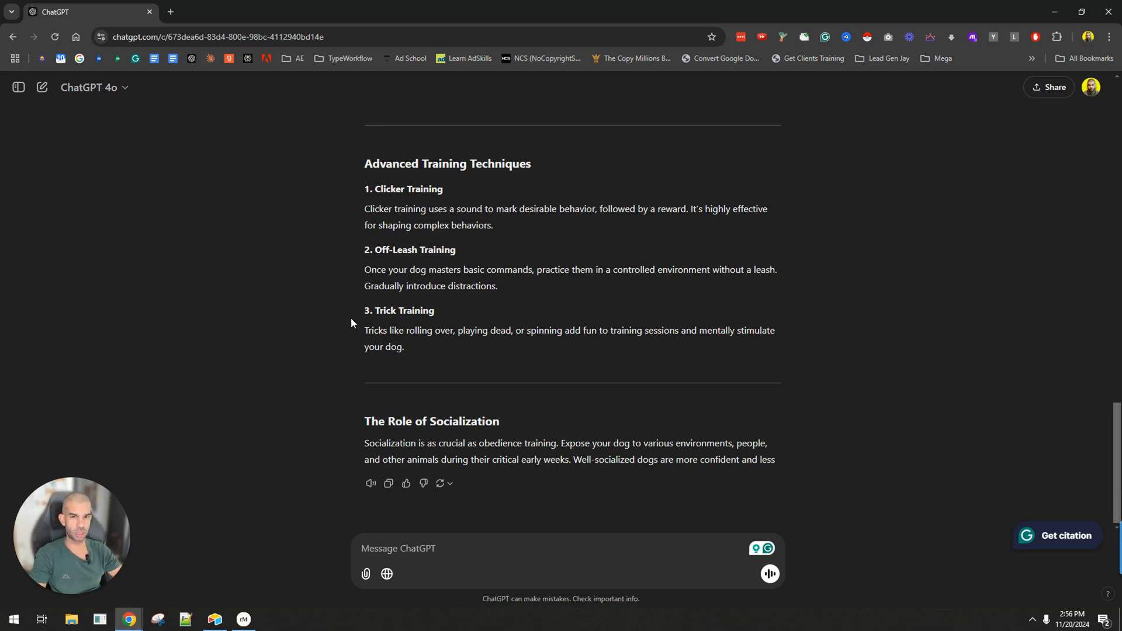
{"action": "key", "text": "alt+Tab"}
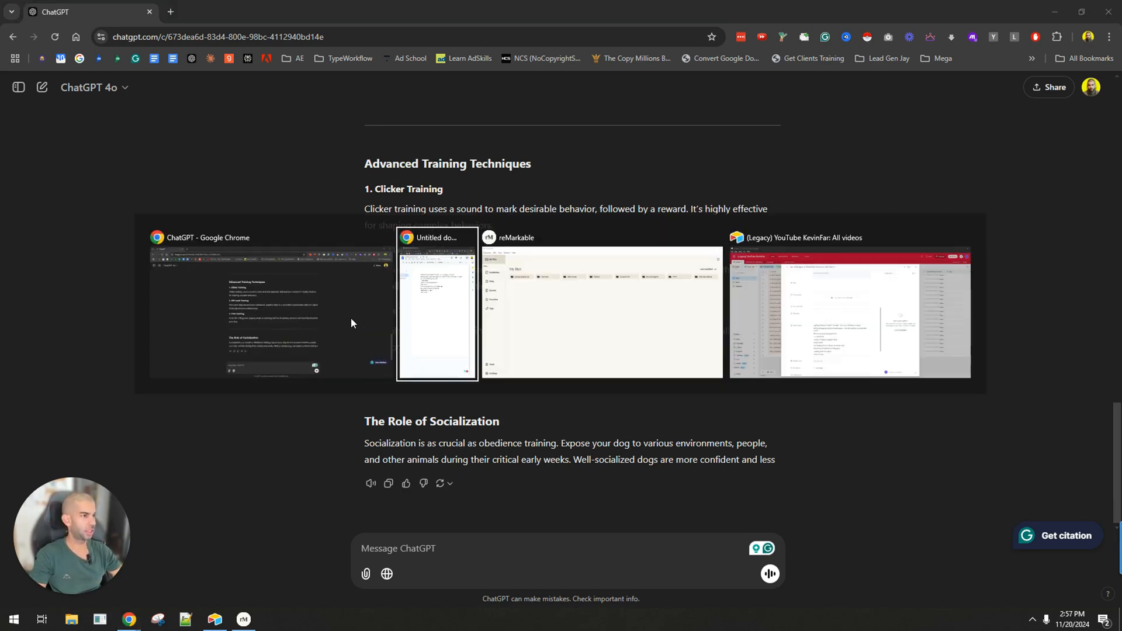
{"action": "left_click", "coordinate": [350, 317]}
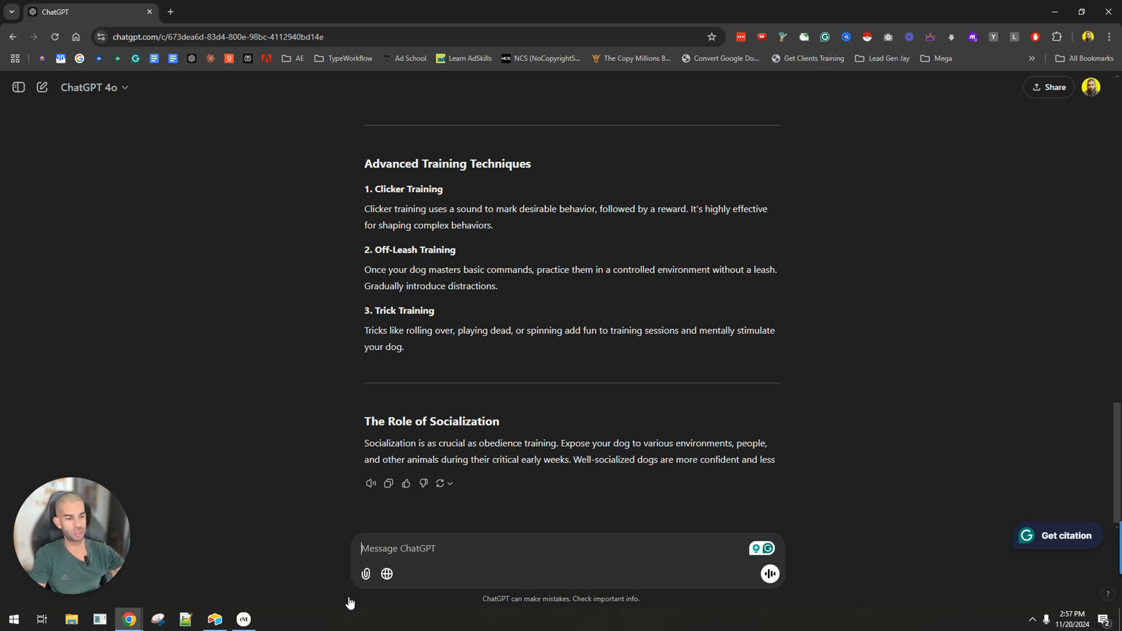
{"action": "mouse_move", "coordinate": [239, 627]}
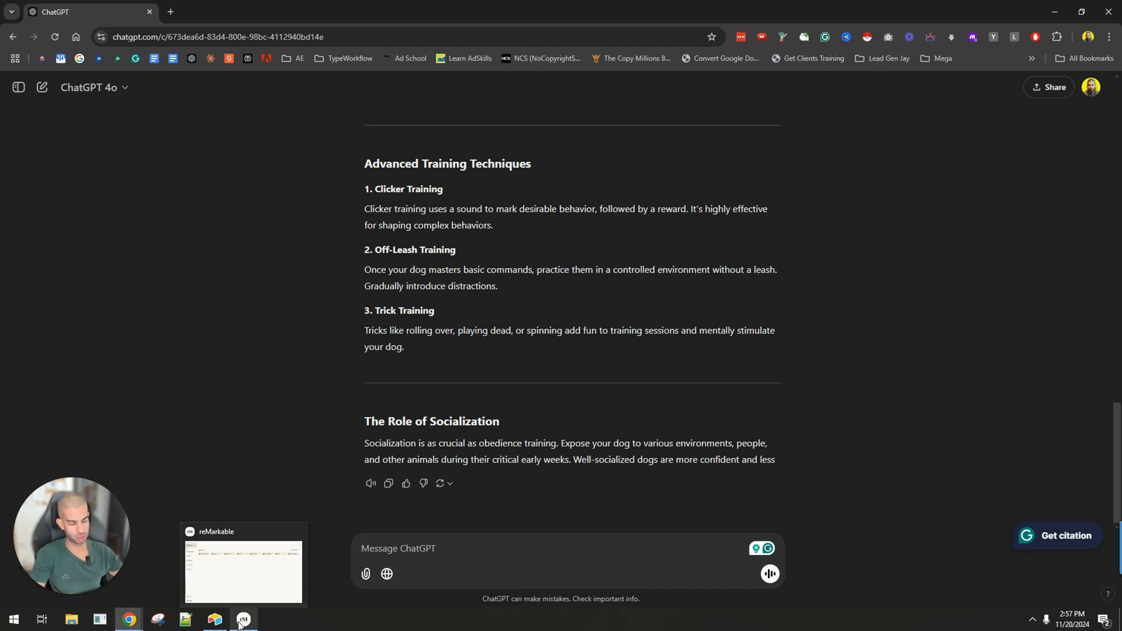
Write the prompt "generate me an outline for an article about 'dog training'" and submit it in a new chat.
{"action": "type", "text": "ge"}
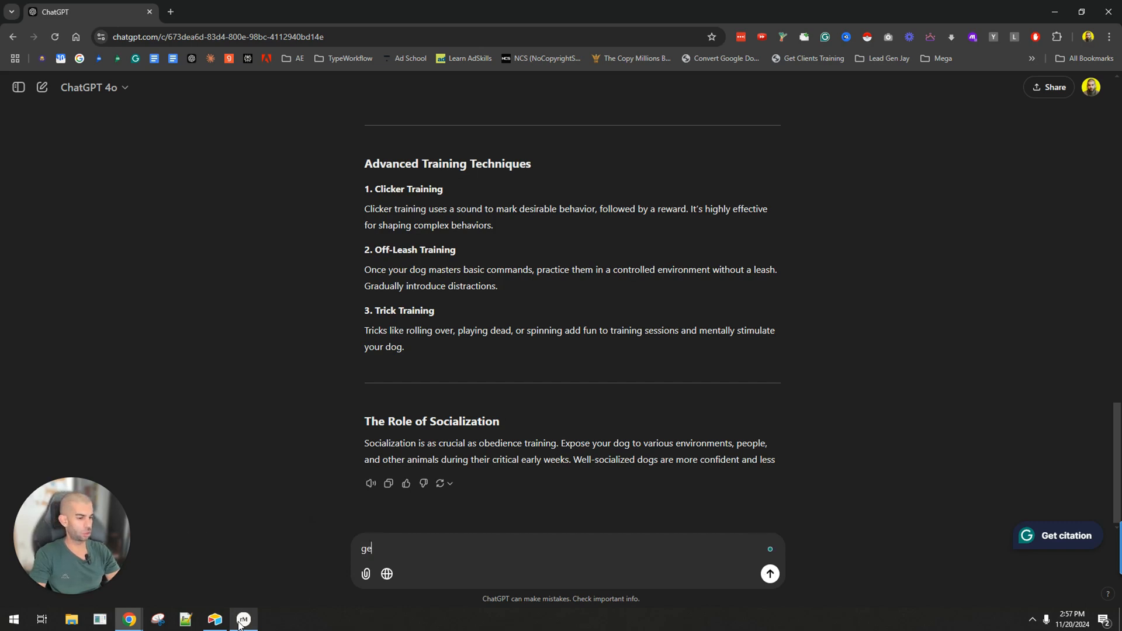
{"action": "type", "text": "nerate me an outline fo"}
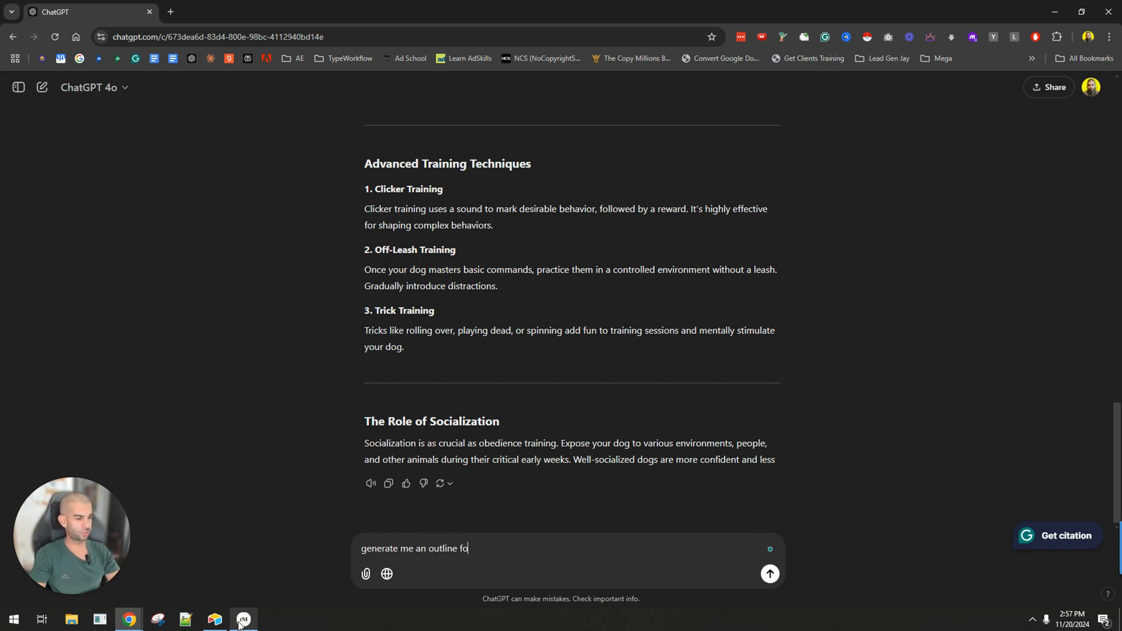
{"action": "type", "text": "r an article about 'dog training'"}
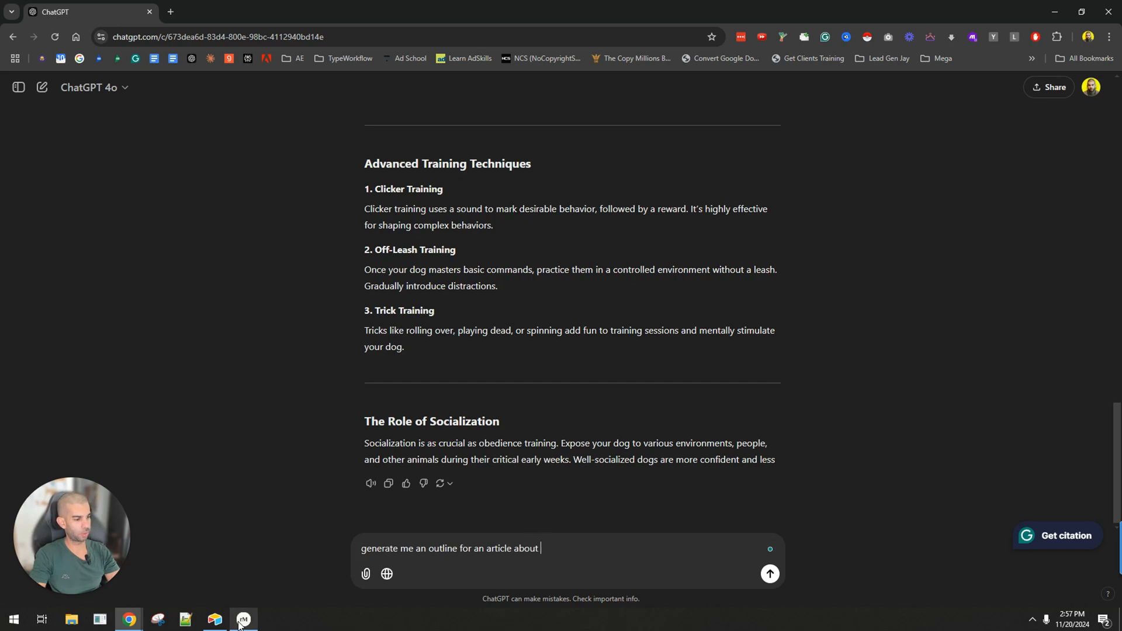
{"action": "key", "text": "ctrl+a"}
{"action": "key", "text": "ctrl+c"}
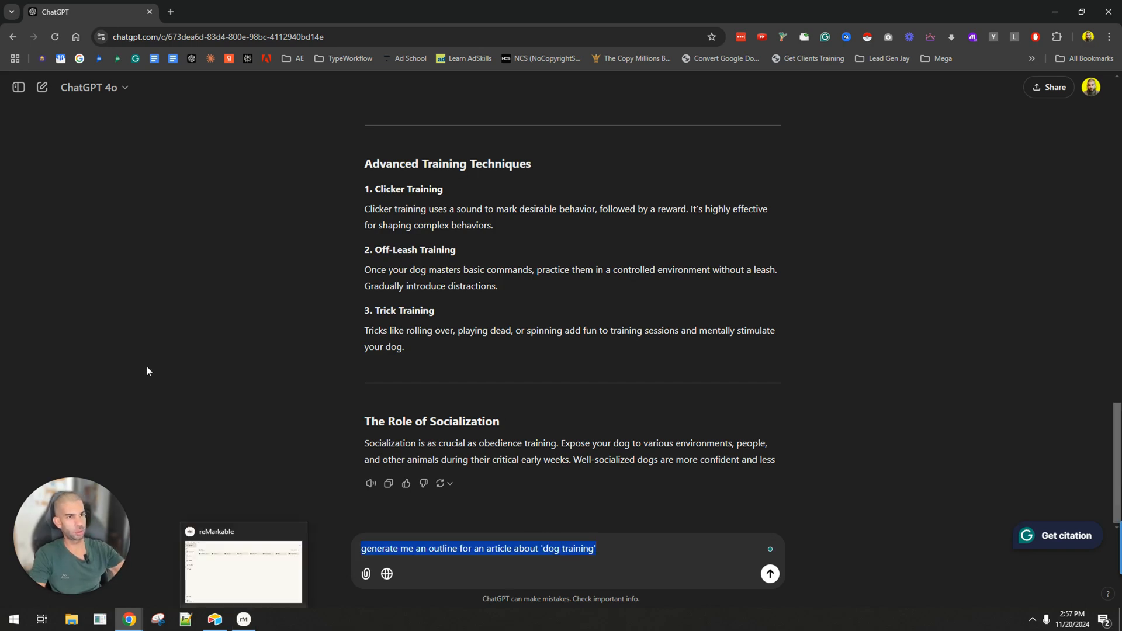
{"action": "left_click", "coordinate": [42, 88]}
{"action": "key", "text": "ctrl+v"}
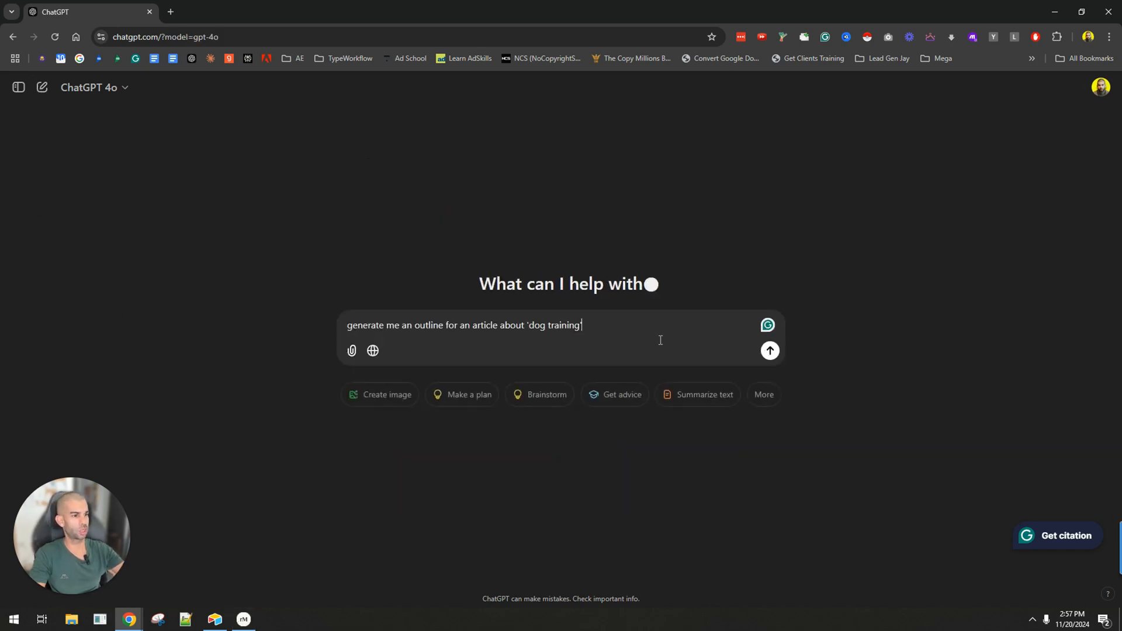
{"action": "key", "text": "Return"}
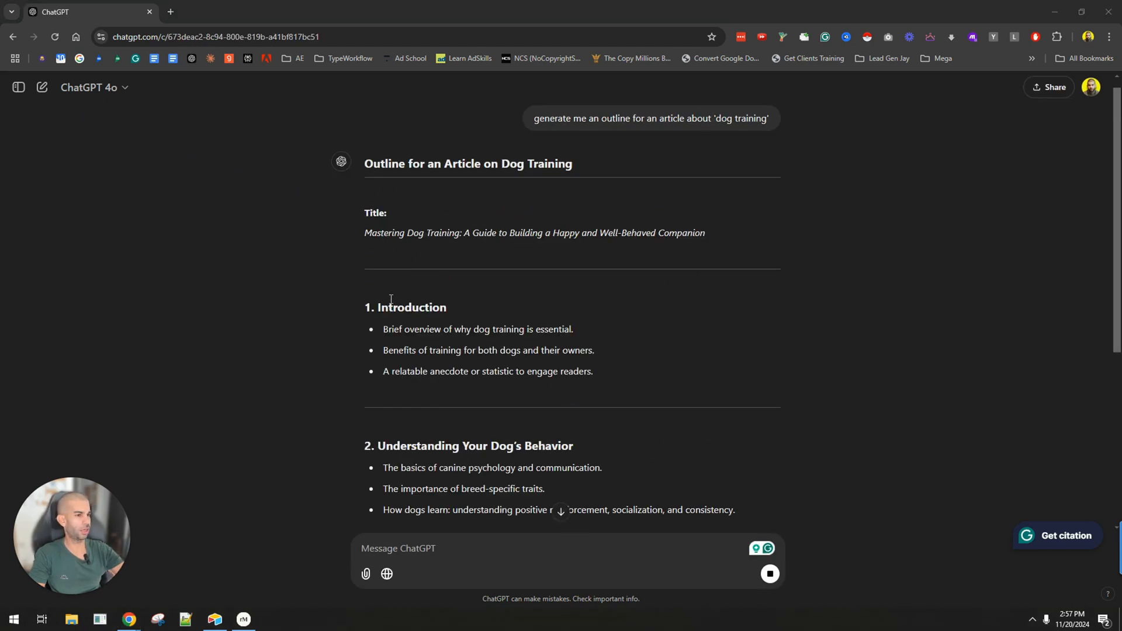
Review the generated dog training outline, examining its numbered sections and bullet points from the introduction through the conclusion.
{"action": "scroll", "coordinate": [407, 261], "scroll_direction": "down", "scroll_amount": 4}
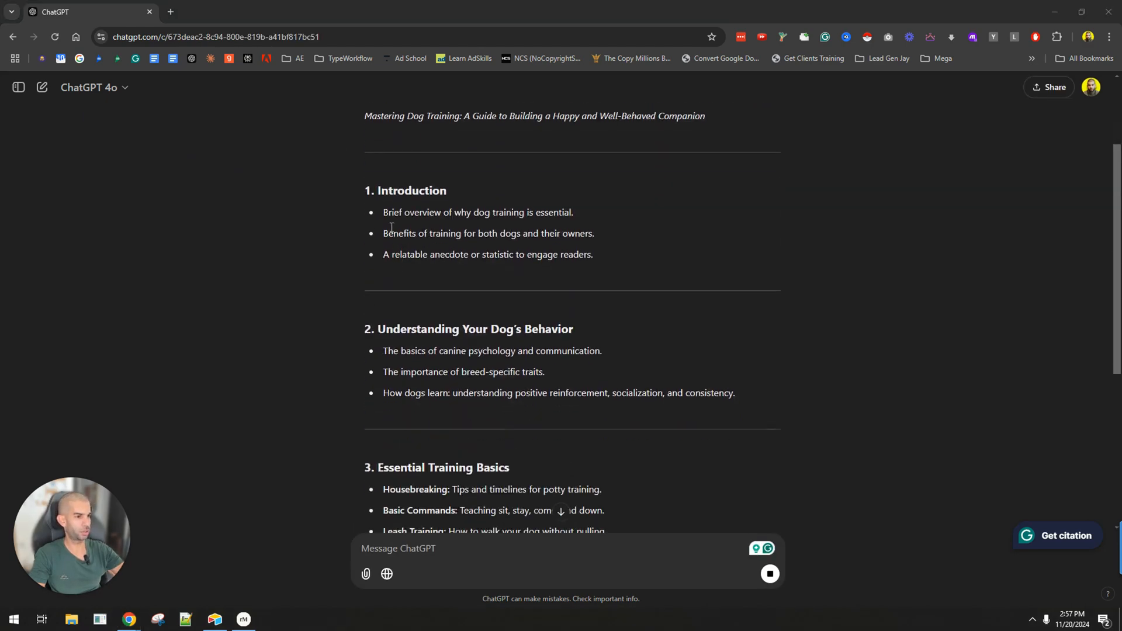
{"action": "scroll", "coordinate": [391, 216], "scroll_direction": "down", "scroll_amount": 4}
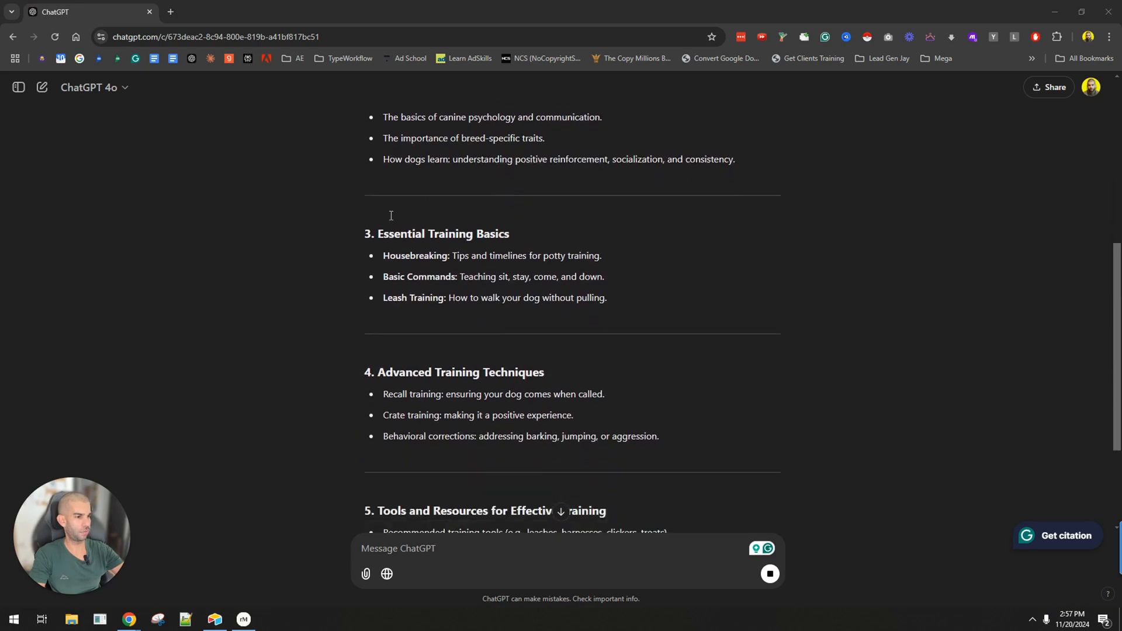
{"action": "scroll", "coordinate": [392, 206], "scroll_direction": "down", "scroll_amount": 2}
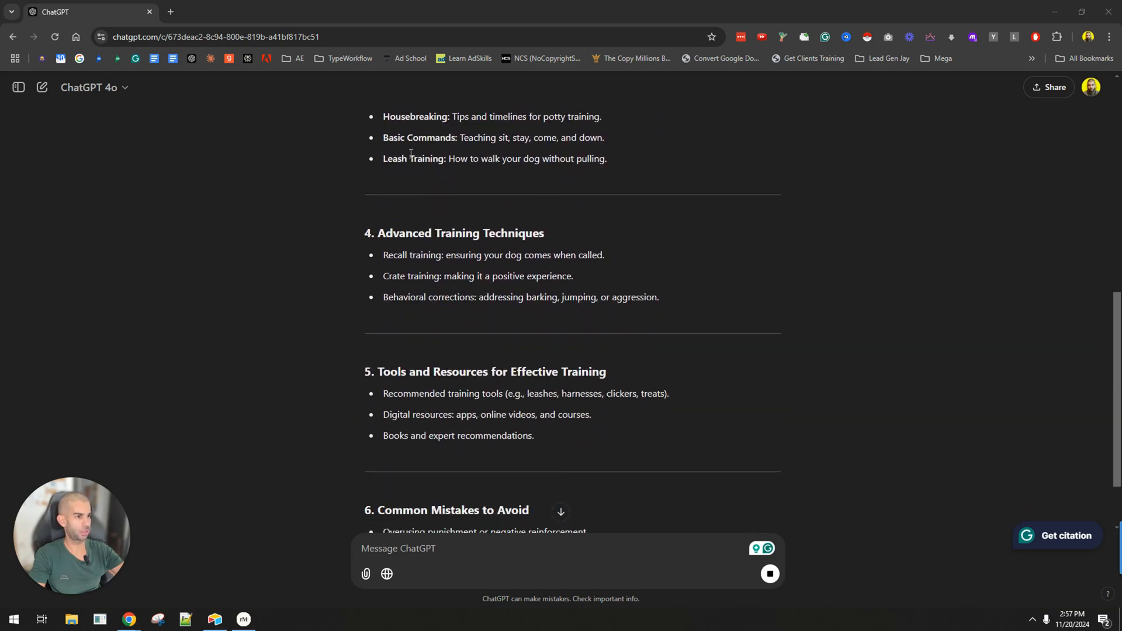
{"action": "scroll", "coordinate": [411, 153], "scroll_direction": "down", "scroll_amount": 4}
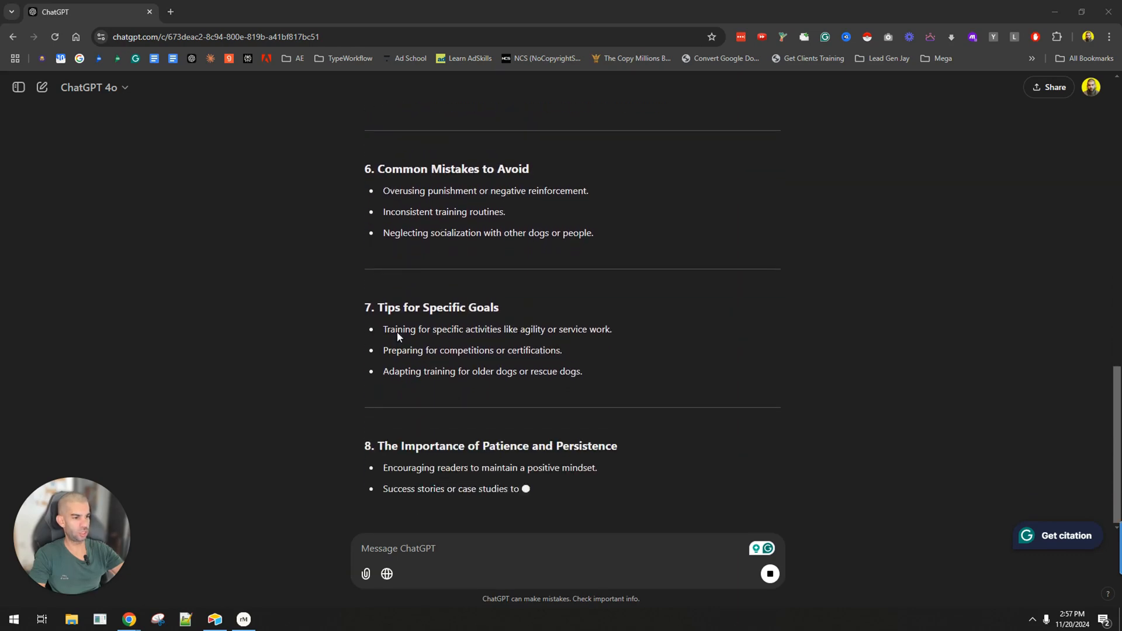
{"action": "scroll", "coordinate": [406, 315], "scroll_direction": "up", "scroll_amount": 3}
{"action": "scroll", "coordinate": [405, 313], "scroll_direction": "down", "scroll_amount": 5}
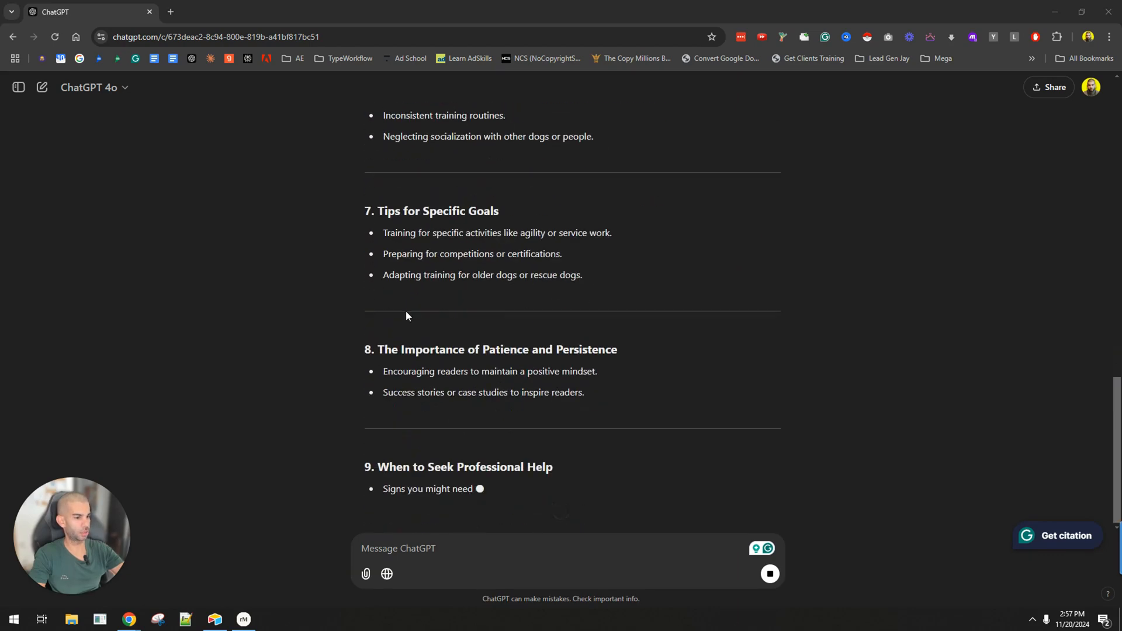
{"action": "scroll", "coordinate": [466, 440], "scroll_direction": "up", "scroll_amount": 18}
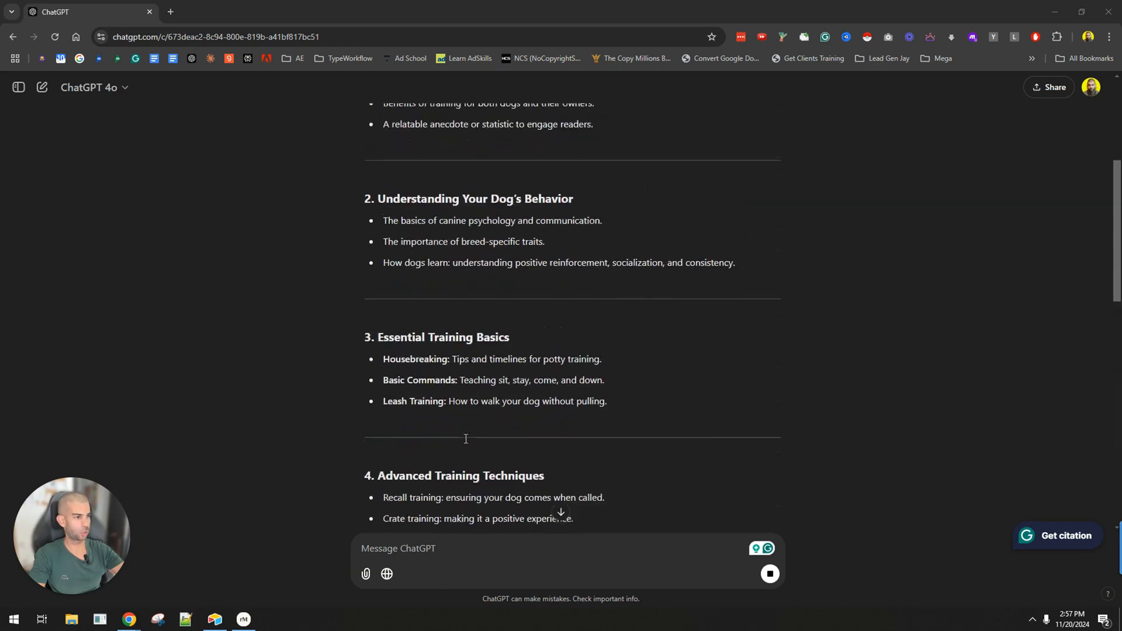
{"action": "scroll", "coordinate": [465, 439], "scroll_direction": "down", "scroll_amount": 9}
{"action": "scroll", "coordinate": [466, 439], "scroll_direction": "down", "scroll_amount": 9}
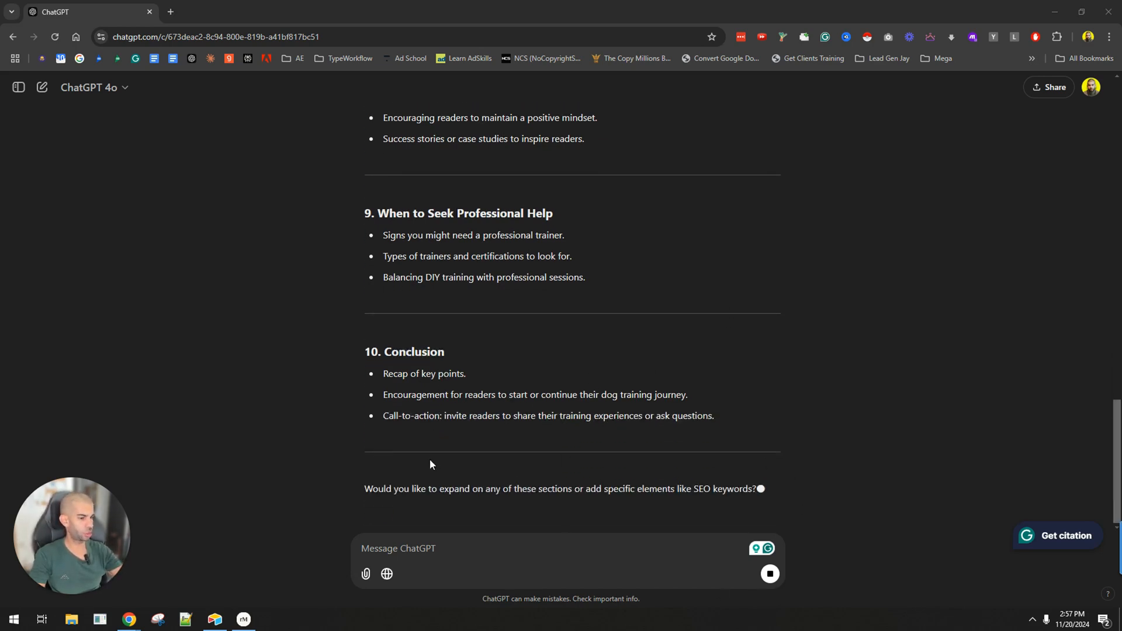
Copy the outline from its title through the Conclusion section and paste it into the empty Notepad++ file.
{"action": "left_click_drag", "start_coordinate": [729, 397], "coordinate": [356, 306]}
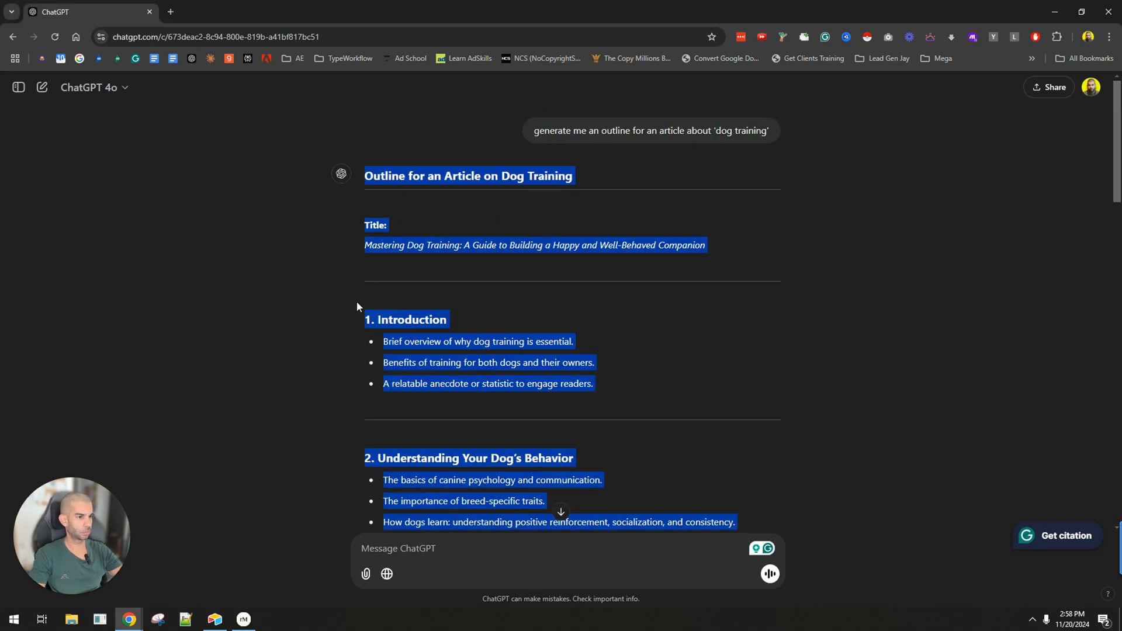
{"action": "key", "text": "ctrl+c"}
{"action": "left_click", "coordinate": [185, 619]}
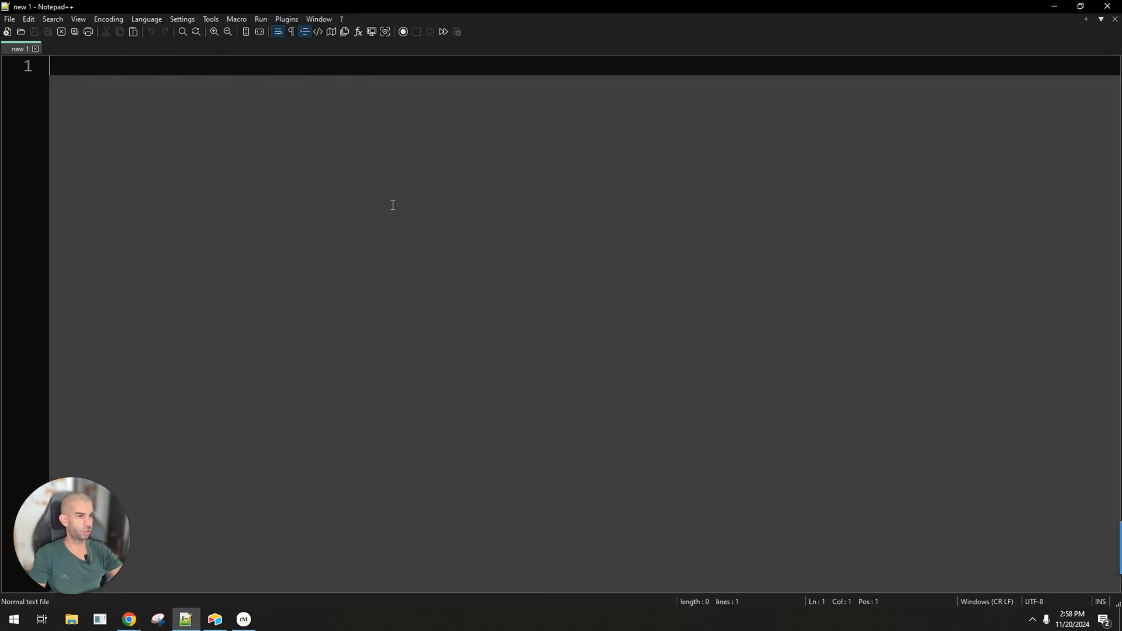
{"action": "key", "text": "ctrl+v"}
{"action": "scroll", "coordinate": [227, 163], "scroll_direction": "up", "scroll_amount": 1}
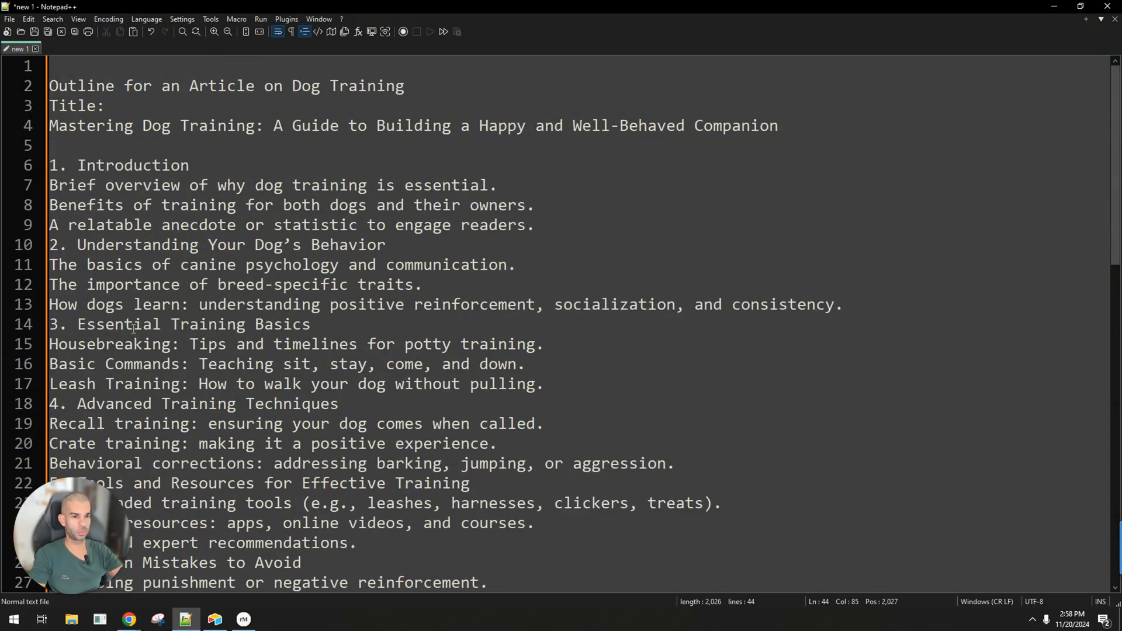
Return to the ChatGPT browser window and open markdowntohtml.com in a new tab.
{"action": "key", "text": "alt+Tab"}
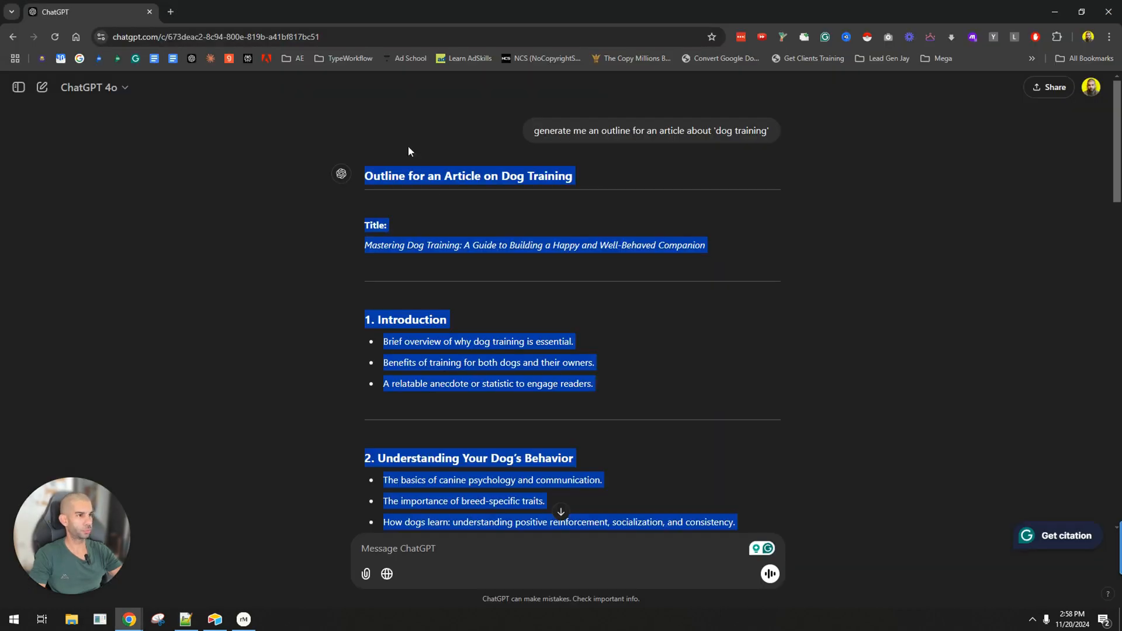
{"action": "key", "text": "ctrl+t"}
{"action": "type", "text": "mark"}
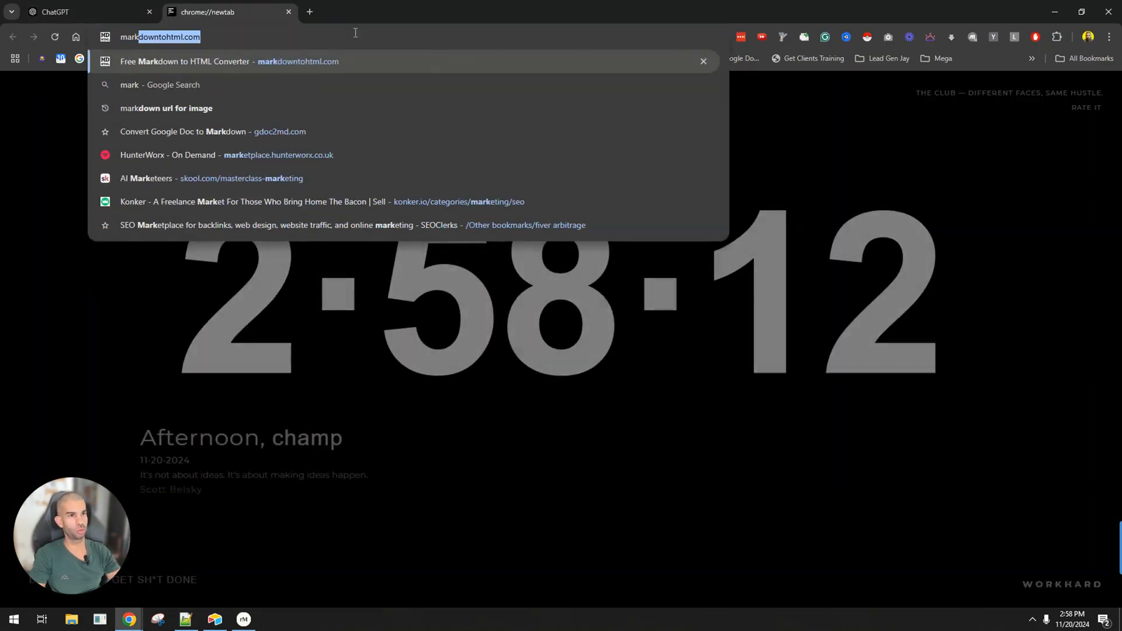
{"action": "key", "text": "Return"}
Copy the whole outline response from ChatGPT and replace the Markdown input in the HTML converter with it.
{"action": "key", "text": "ctrl+Tab"}
{"action": "scroll", "coordinate": [386, 353], "scroll_direction": "down", "scroll_amount": 20}
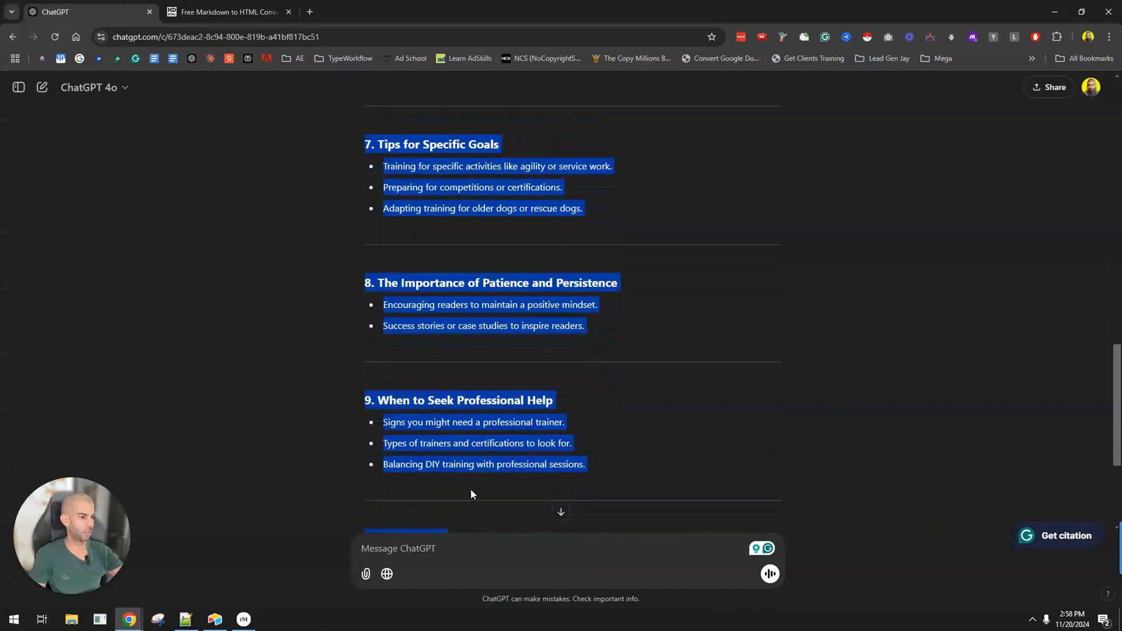
{"action": "left_click", "coordinate": [388, 492]}
{"action": "key", "text": "ctrl+Tab"}
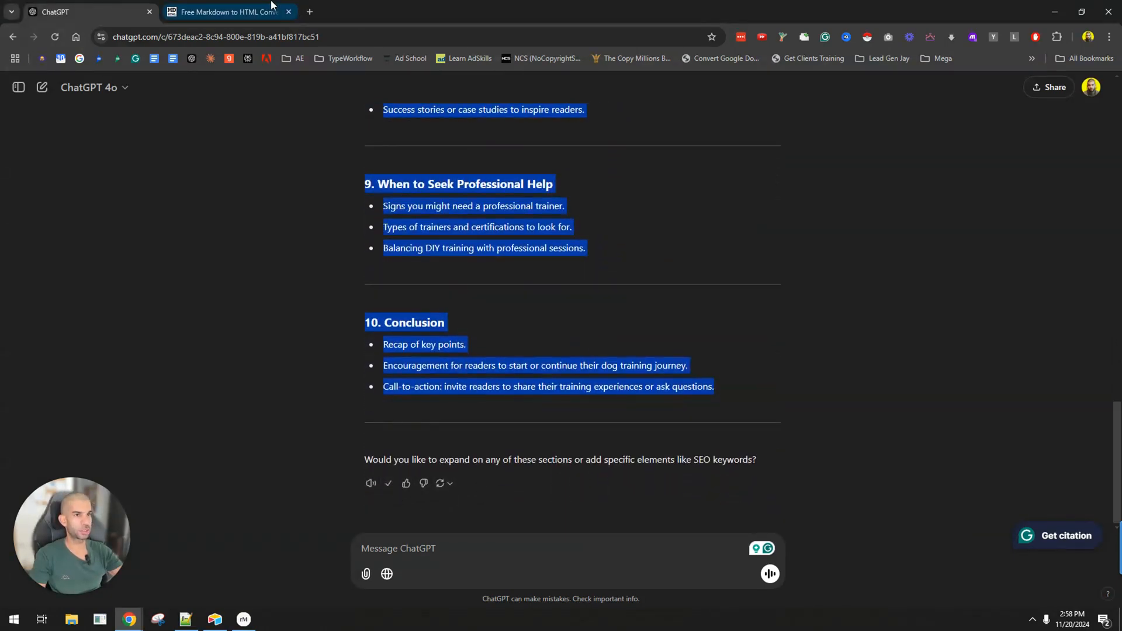
{"action": "left_click", "coordinate": [342, 317]}
{"action": "key", "text": "ctrl+a"}
{"action": "key", "text": "ctrl+v"}
Copy the converter's entire rendered outline preview into a new Google Docs document, then return to the converter.
{"action": "left_click", "coordinate": [686, 321]}
{"action": "key", "text": "ctrl+a"}
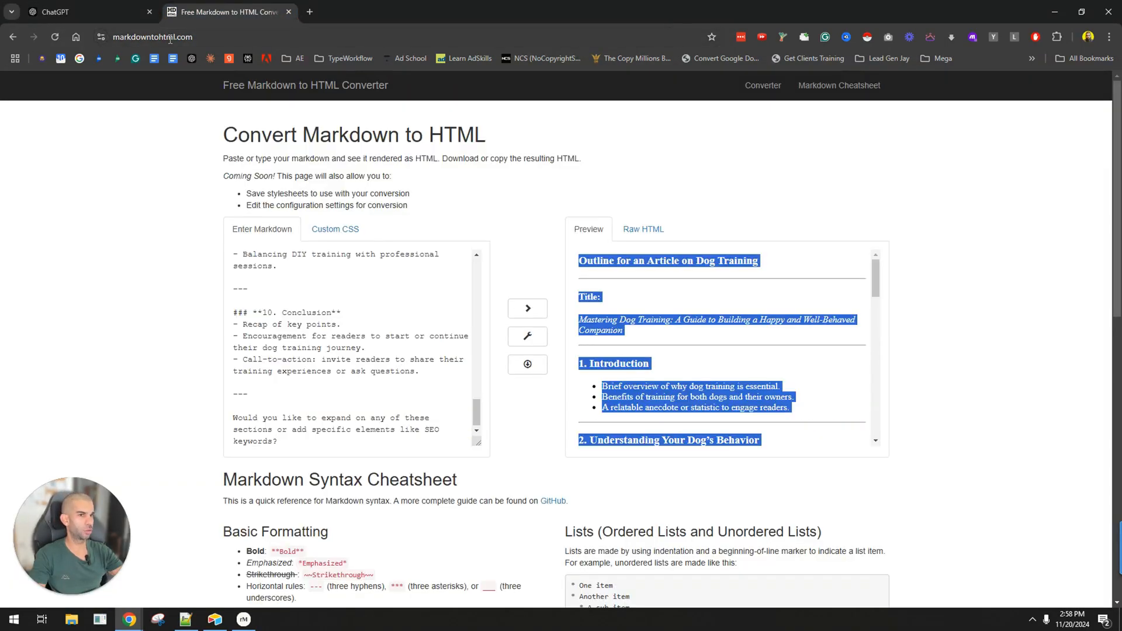
{"action": "left_click", "coordinate": [155, 58], "text": "ctrl"}
{"action": "key", "text": "ctrl+Tab"}
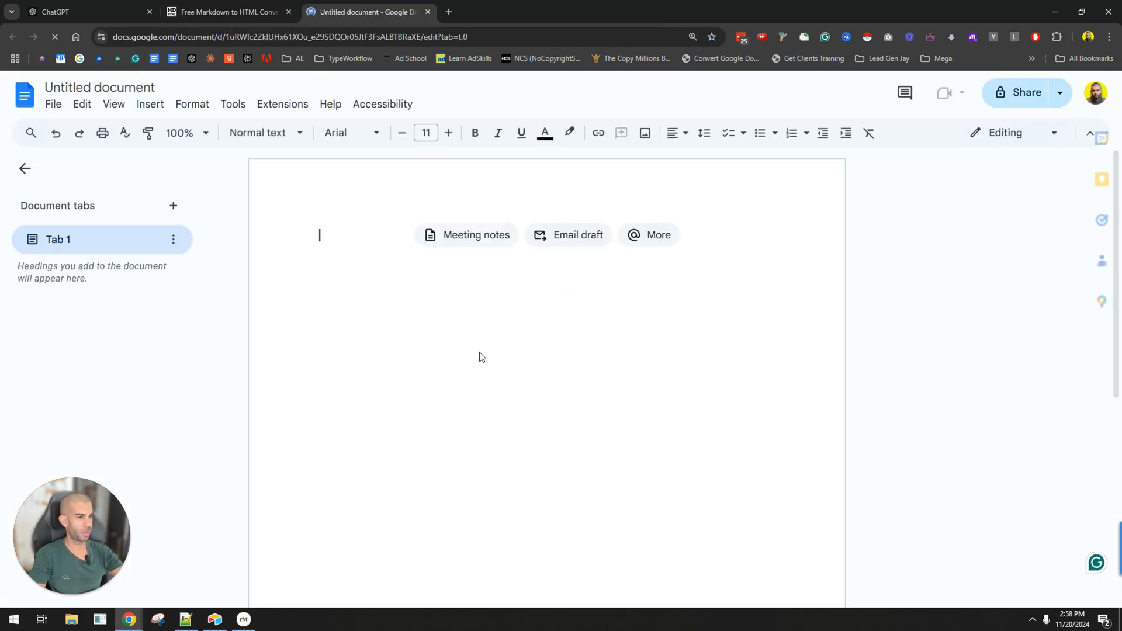
{"action": "key", "text": "ctrl+v"}
{"action": "key", "text": "ctrl+Tab"}
Switch to the Google Docs document and delete the closing question about SEO keywords together with the divider above it.
{"action": "key", "text": "ctrl+Tab"}
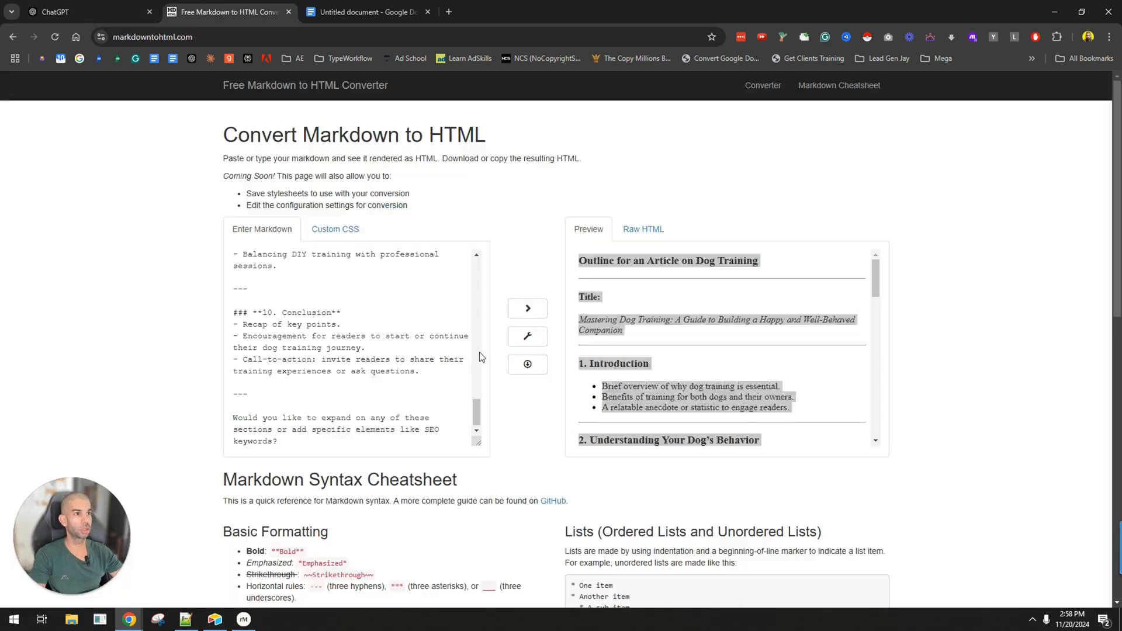
{"action": "key", "text": "ctrl+Tab"}
{"action": "key", "text": "shift+Up"}
{"action": "key", "text": "shift+Up"}
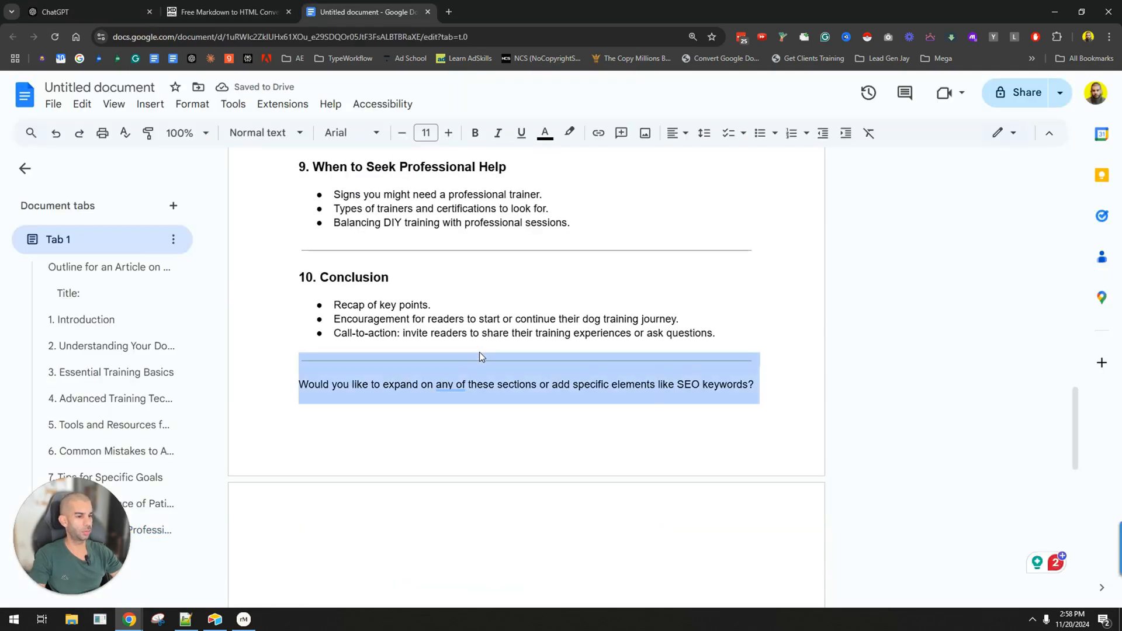
{"action": "key", "text": "Delete"}
Remove the "Outline for an Article on Dog Training" and "Title:" lines from the document's start and format the article title as Heading 1.
{"action": "key", "text": "ctrl+Home"}
{"action": "key", "text": "shift+Down"}
{"action": "key", "text": "Delete"}
{"action": "key", "text": "Delete"}
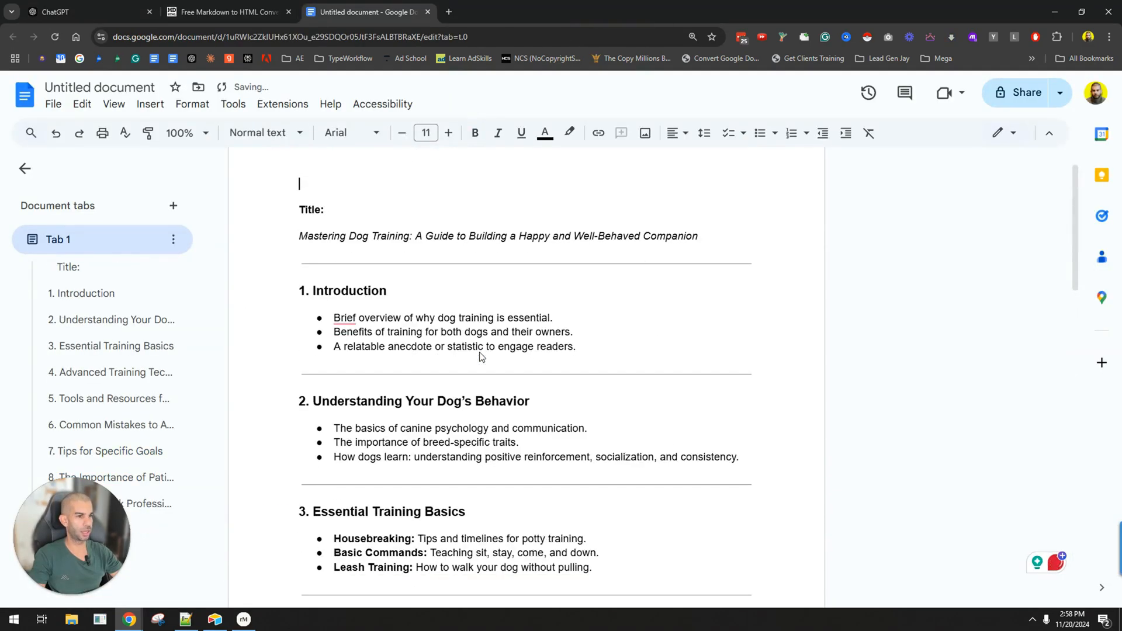
{"action": "key", "text": "Delete"}
{"action": "key", "text": "shift+Down"}
{"action": "key", "text": "Delete"}
{"action": "key", "text": "ctrl+alt+1"}
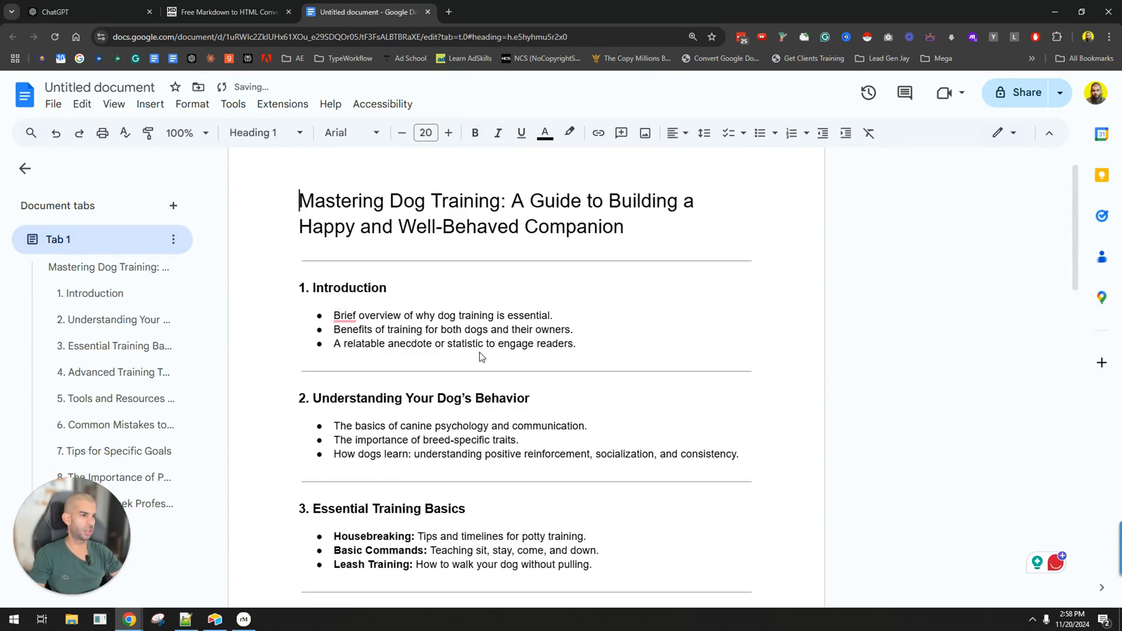
Review the formatting of the cleaned-up outline from the title through the Conclusion section.
{"action": "key", "text": "ctrl+minus"}
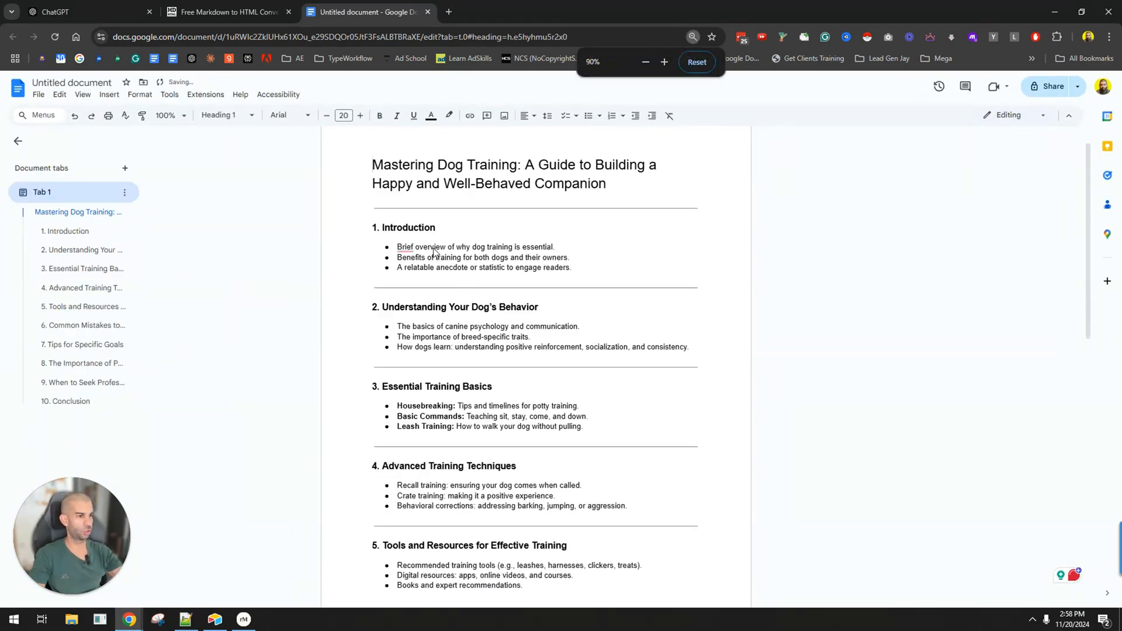
{"action": "scroll", "coordinate": [472, 277], "scroll_direction": "down", "scroll_amount": 10}
{"action": "scroll", "coordinate": [585, 234], "scroll_direction": "up", "scroll_amount": 10}
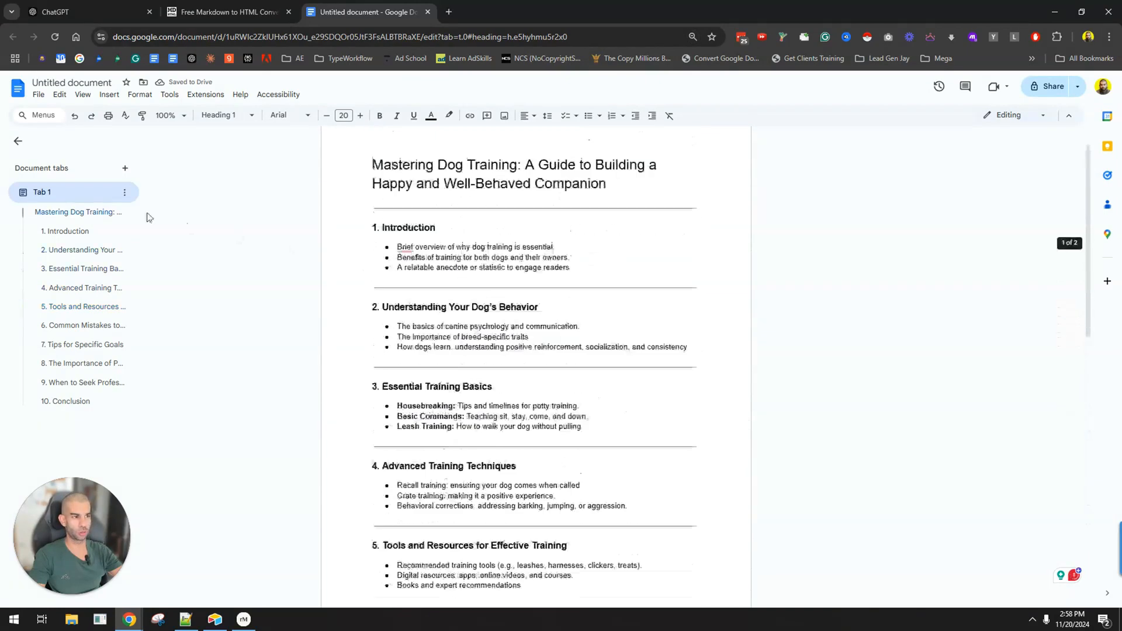
{"action": "scroll", "coordinate": [459, 220], "scroll_direction": "down", "scroll_amount": 10}
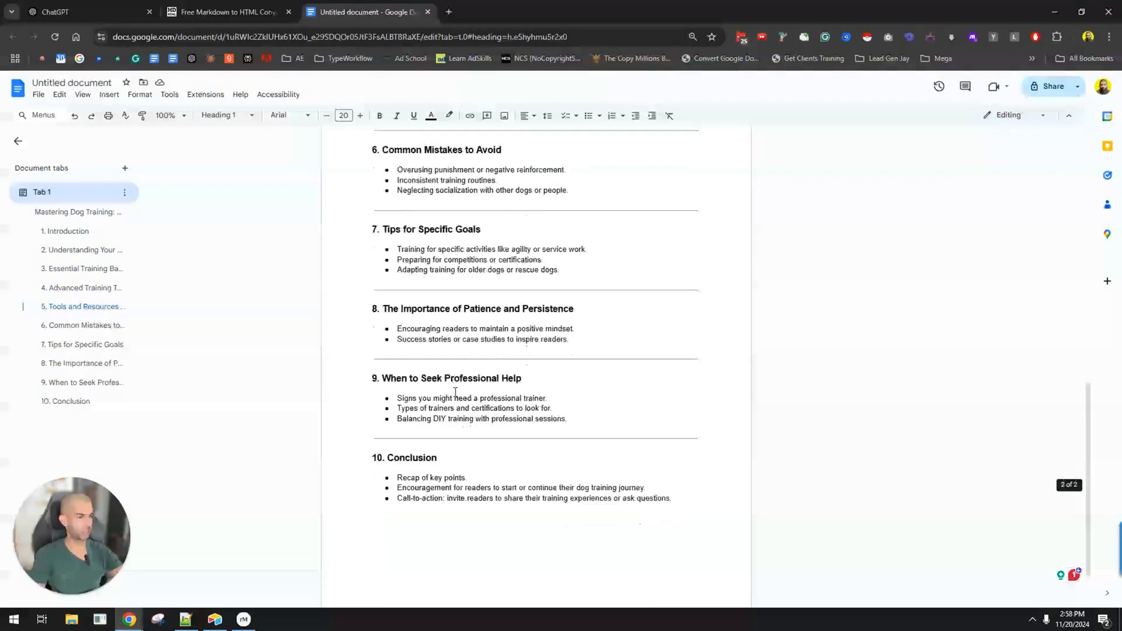
{"action": "scroll", "coordinate": [465, 438], "scroll_direction": "up", "scroll_amount": 6}
{"action": "scroll", "coordinate": [466, 438], "scroll_direction": "up", "scroll_amount": 5}
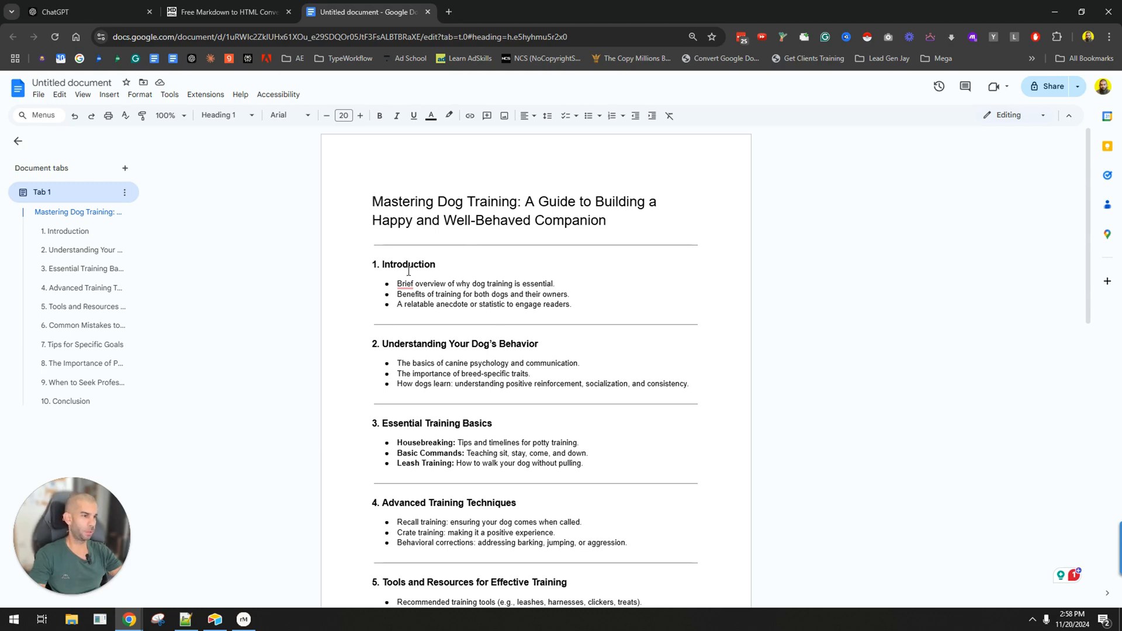
{"action": "key", "text": "ctrl+a"}
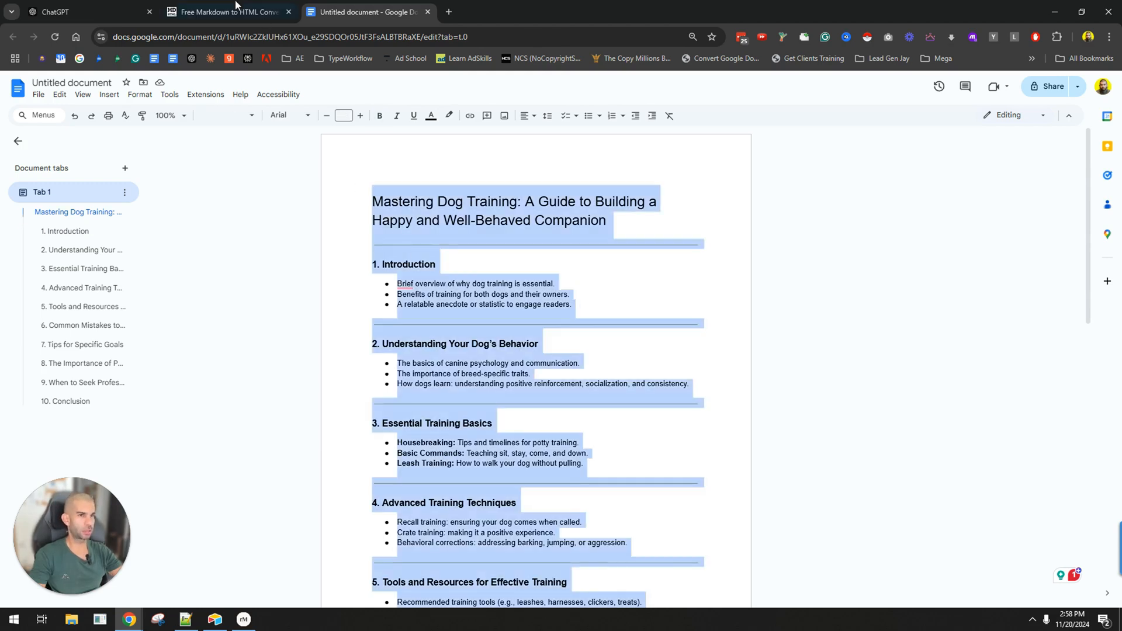
{"action": "left_click", "coordinate": [403, 240]}
Return to the ChatGPT conversation and send the prompt "turn this into an article".
{"action": "left_click", "coordinate": [213, 5]}
{"action": "left_click", "coordinate": [105, 5]}
{"action": "left_click", "coordinate": [474, 559]}
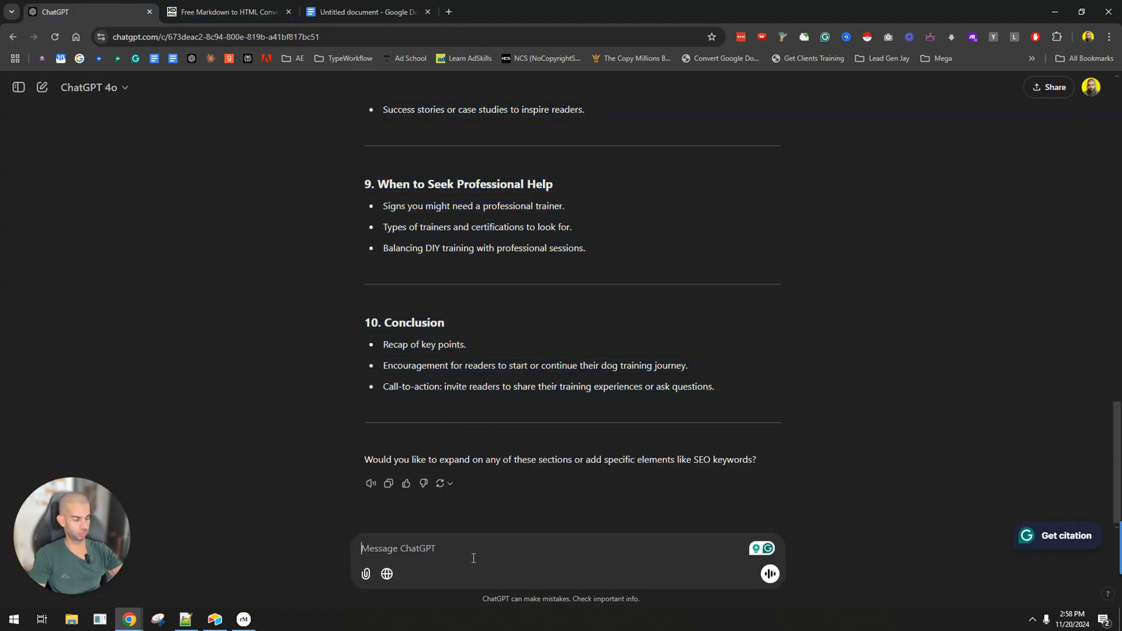
{"action": "type", "text": "trn thi"}
{"action": "key", "text": "ctrl+a"}
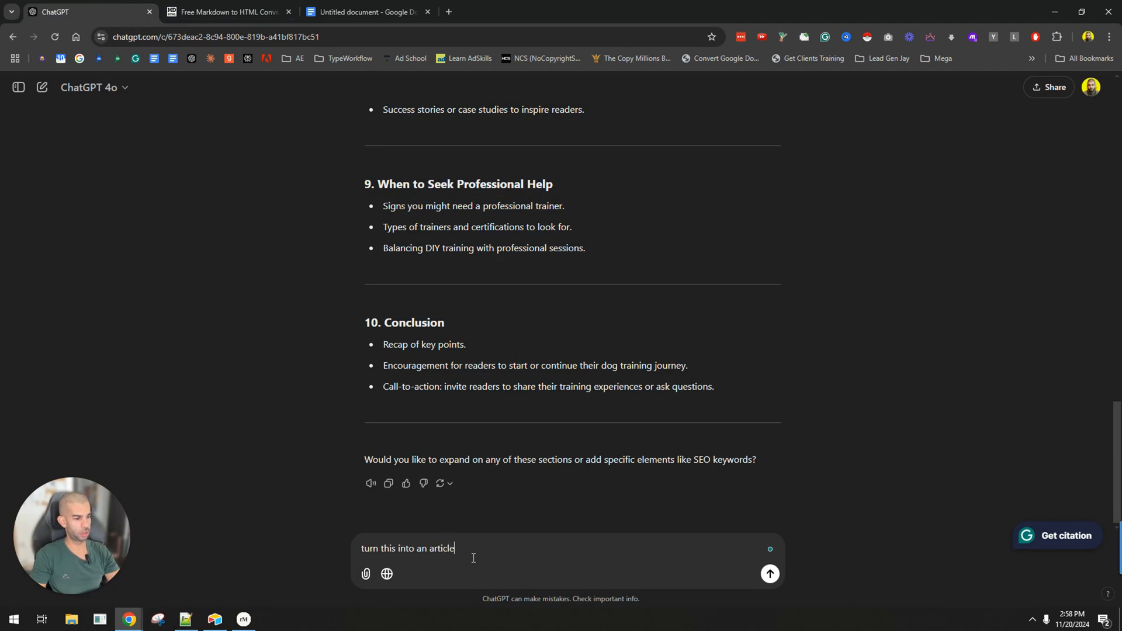
{"action": "key", "text": "Return"}
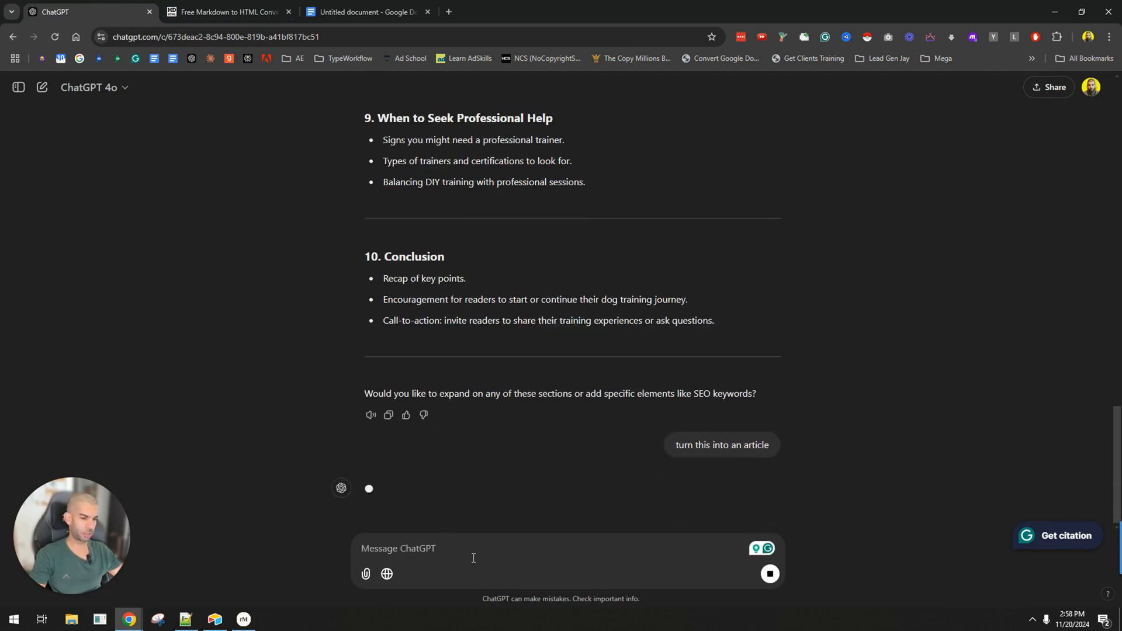
{"action": "key", "text": "alt+Tab"}
{"action": "key", "text": "alt+shift+Tab"}
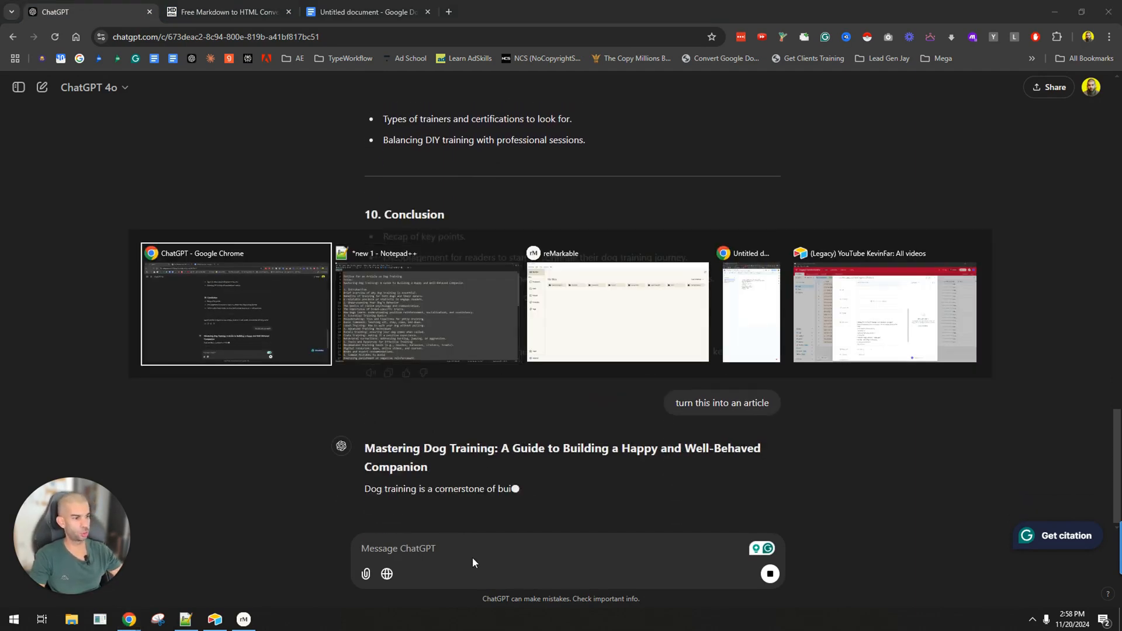
{"action": "left_click", "coordinate": [243, 620]}
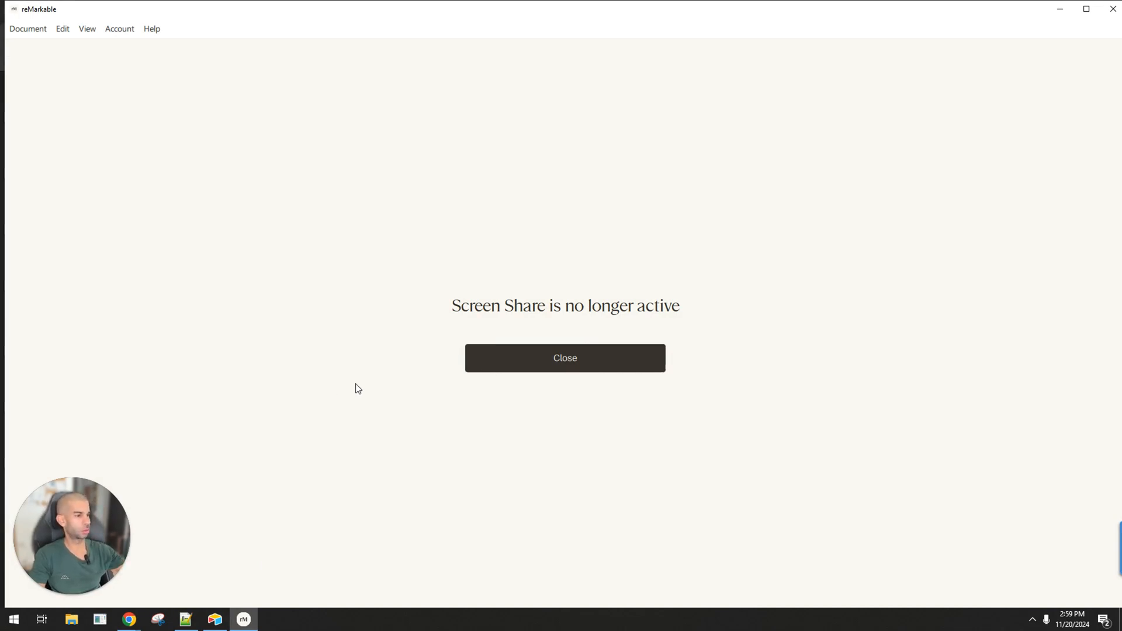
{"action": "left_click_drag", "start_coordinate": [286, 11], "coordinate": [0, 0]}
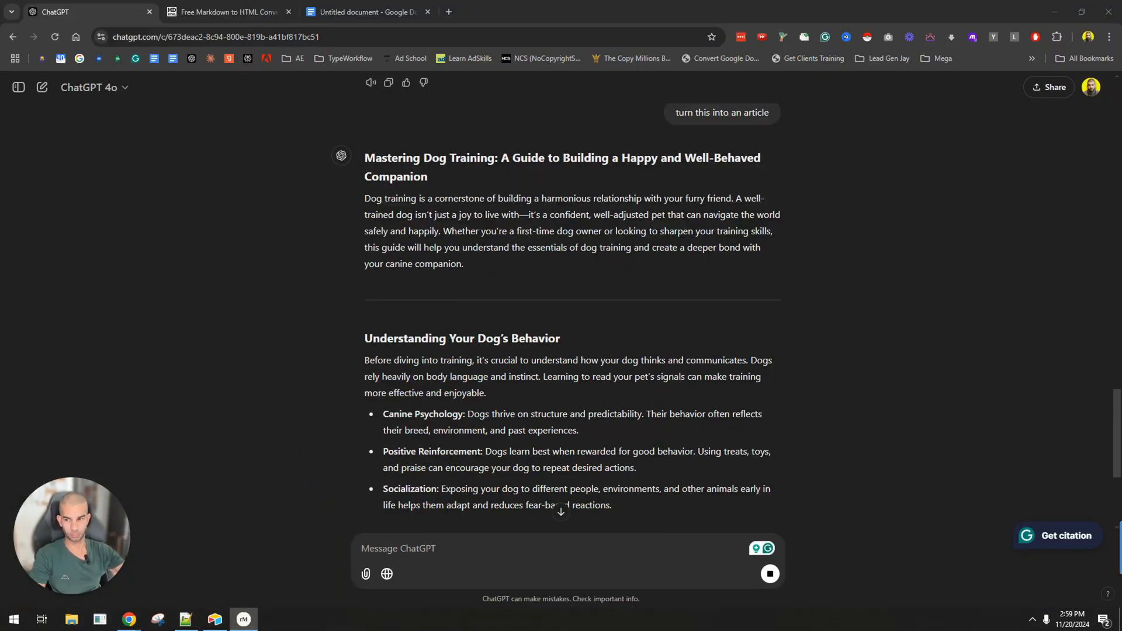
Examine the article's sections as ChatGPT writes them, and view the handwritten article workflow in the reMarkable screen share.
{"action": "scroll", "coordinate": [525, 284], "scroll_direction": "up", "scroll_amount": 4}
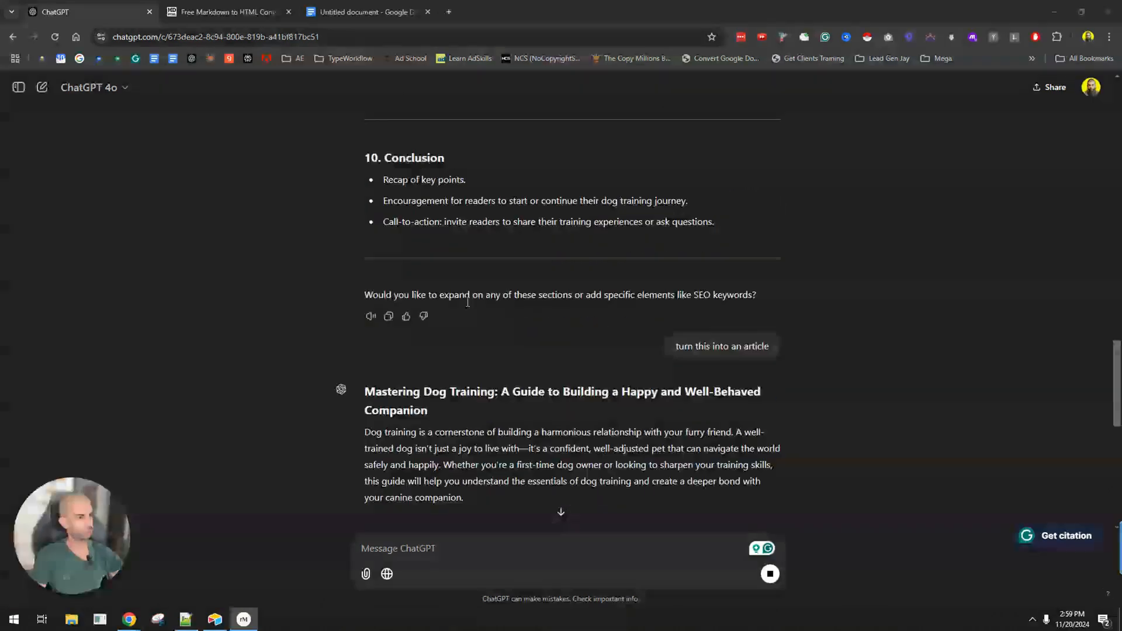
{"action": "scroll", "coordinate": [472, 355], "scroll_direction": "down", "scroll_amount": 3}
{"action": "scroll", "coordinate": [402, 255], "scroll_direction": "down", "scroll_amount": 8}
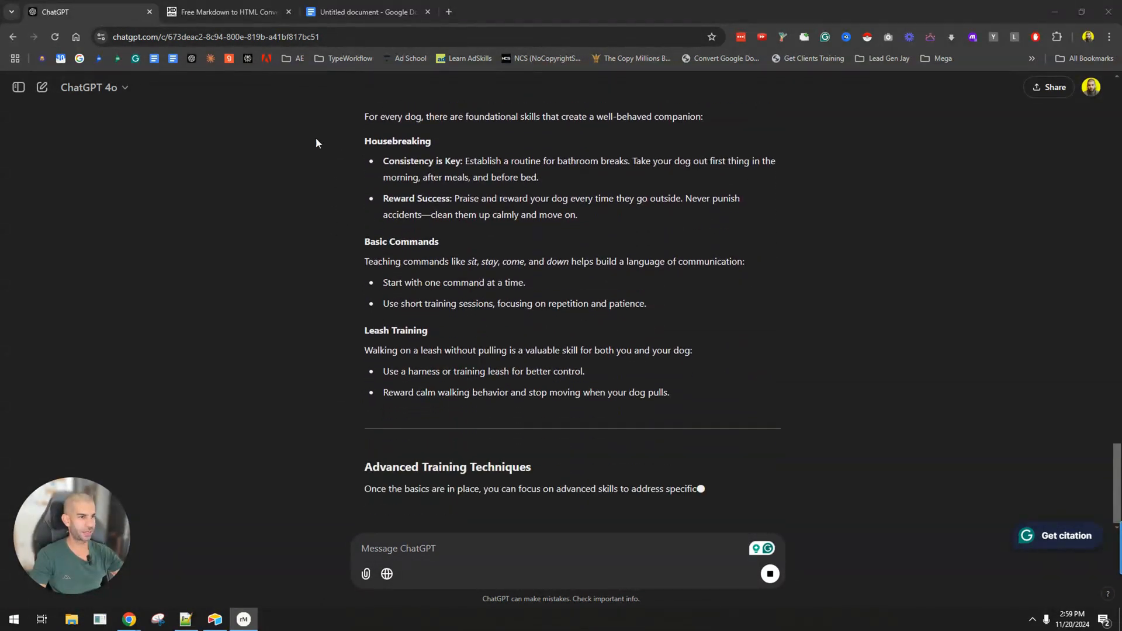
{"action": "scroll", "coordinate": [391, 346], "scroll_direction": "up", "scroll_amount": 11}
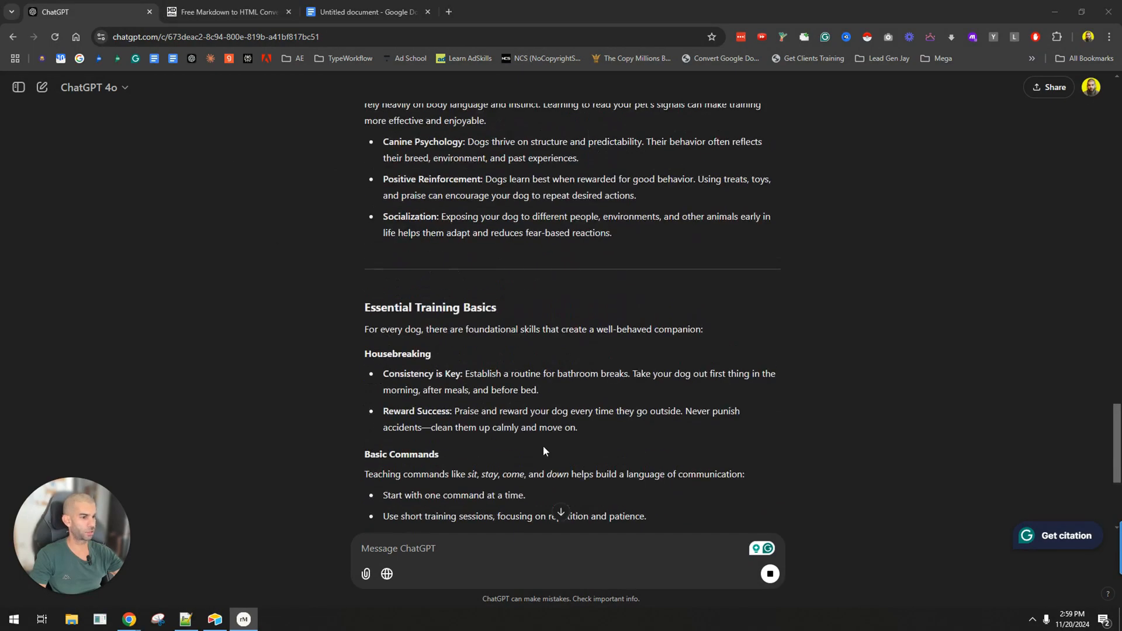
{"action": "left_click", "coordinate": [560, 511]}
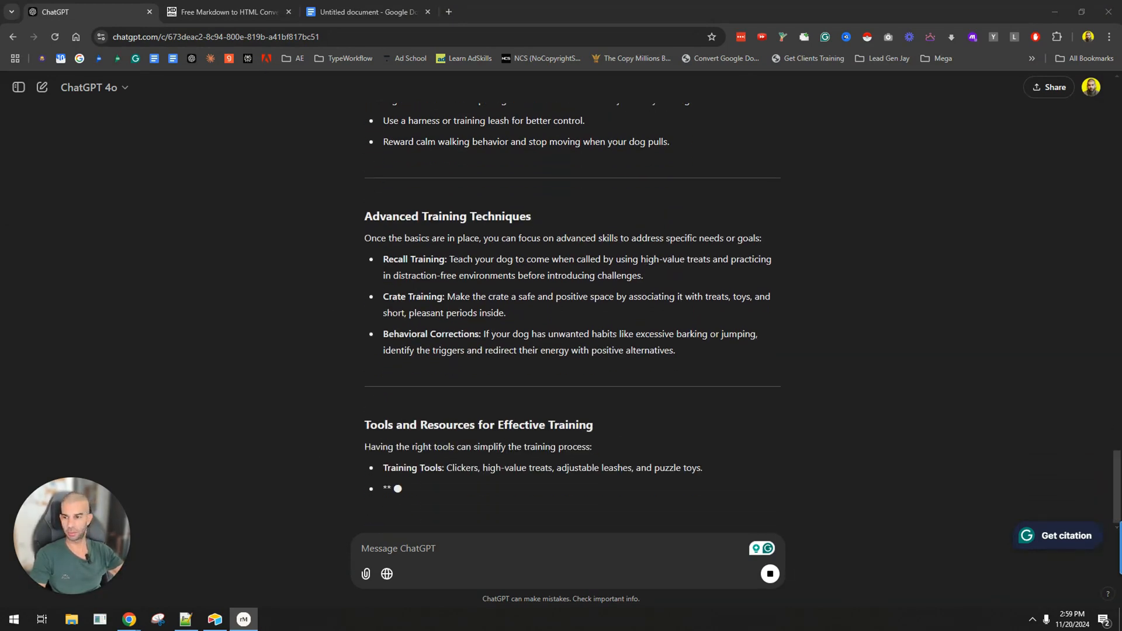
{"action": "key", "text": "alt+Tab"}
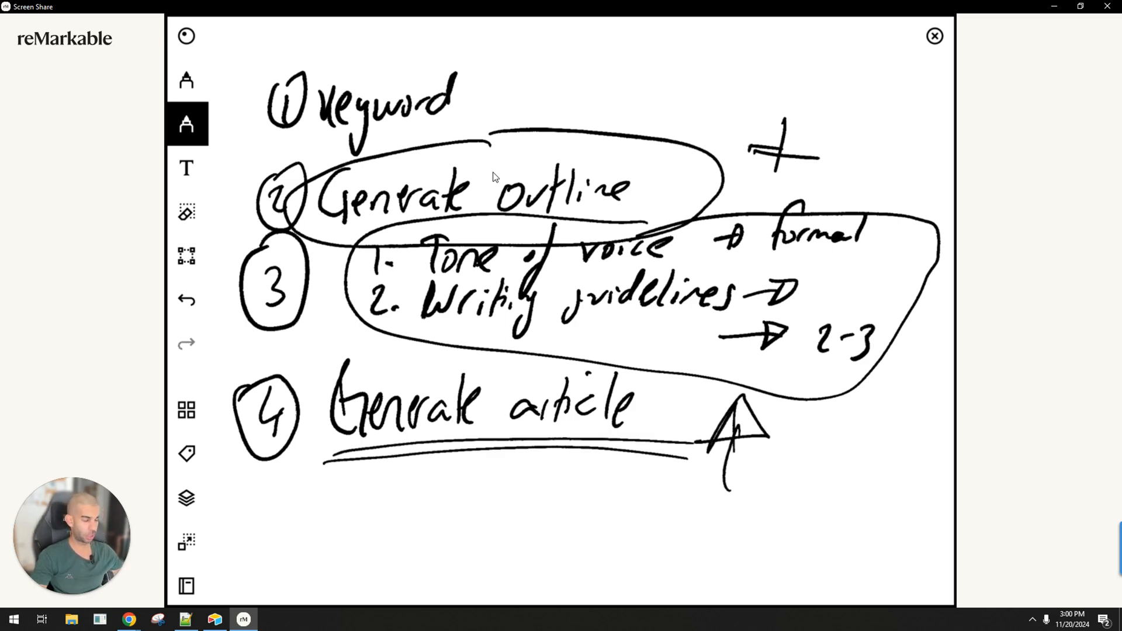
{"action": "key", "text": "alt+Tab"}
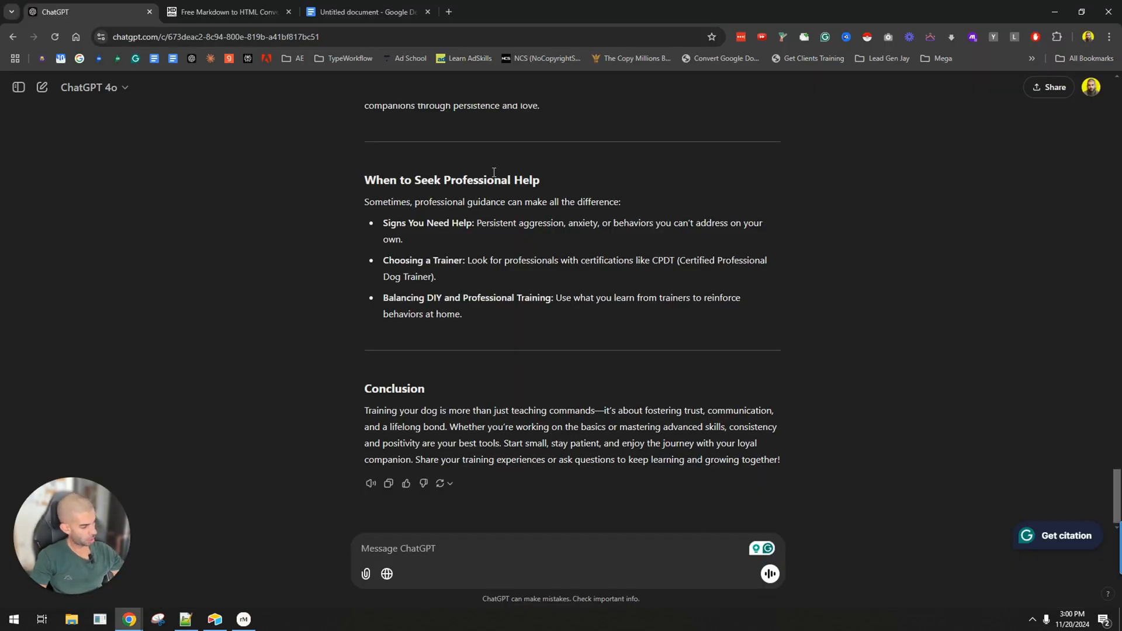
Review the generated article in ChatGPT, checking how its sections use bullet points.
{"action": "scroll", "coordinate": [537, 281], "scroll_direction": "up", "scroll_amount": 5}
{"action": "scroll", "coordinate": [537, 281], "scroll_direction": "up", "scroll_amount": 20}
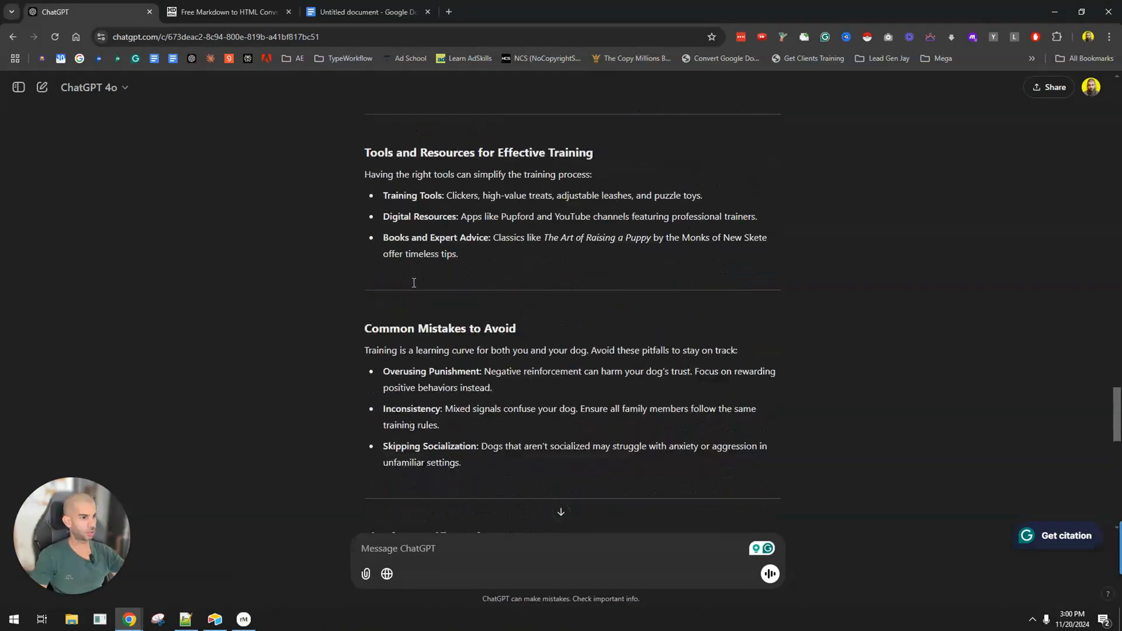
{"action": "scroll", "coordinate": [452, 215], "scroll_direction": "up", "scroll_amount": 5}
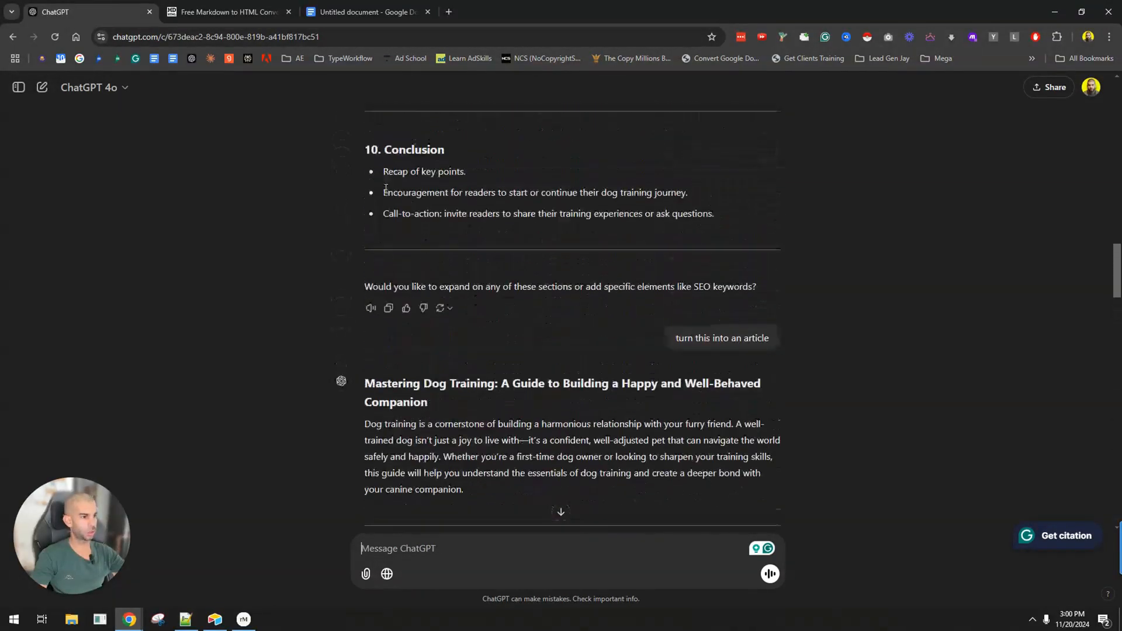
{"action": "scroll", "coordinate": [452, 215], "scroll_direction": "down", "scroll_amount": 5}
{"action": "left_click_drag", "start_coordinate": [381, 346], "coordinate": [605, 385]}
{"action": "scroll", "coordinate": [405, 297], "scroll_direction": "down", "scroll_amount": 5}
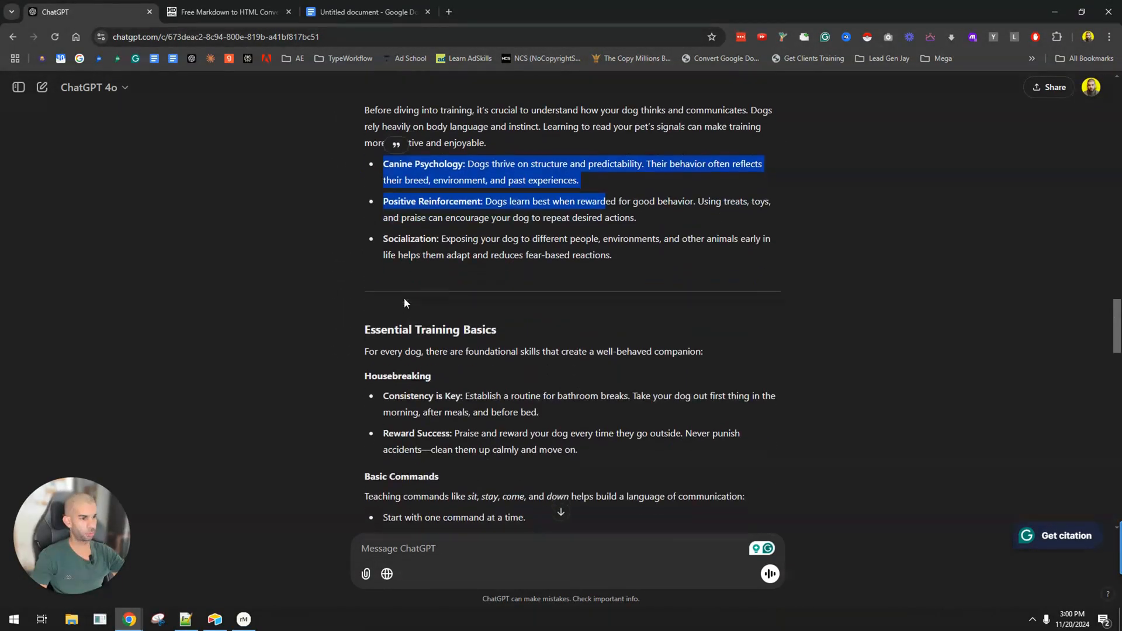
{"action": "left_click_drag", "start_coordinate": [384, 281], "coordinate": [639, 333]}
{"action": "scroll", "coordinate": [420, 349], "scroll_direction": "down", "scroll_amount": 7}
Send ChatGPT the prompt "rewrite this but i want less bullet points and more conversation text".
{"action": "left_click", "coordinate": [475, 547]}
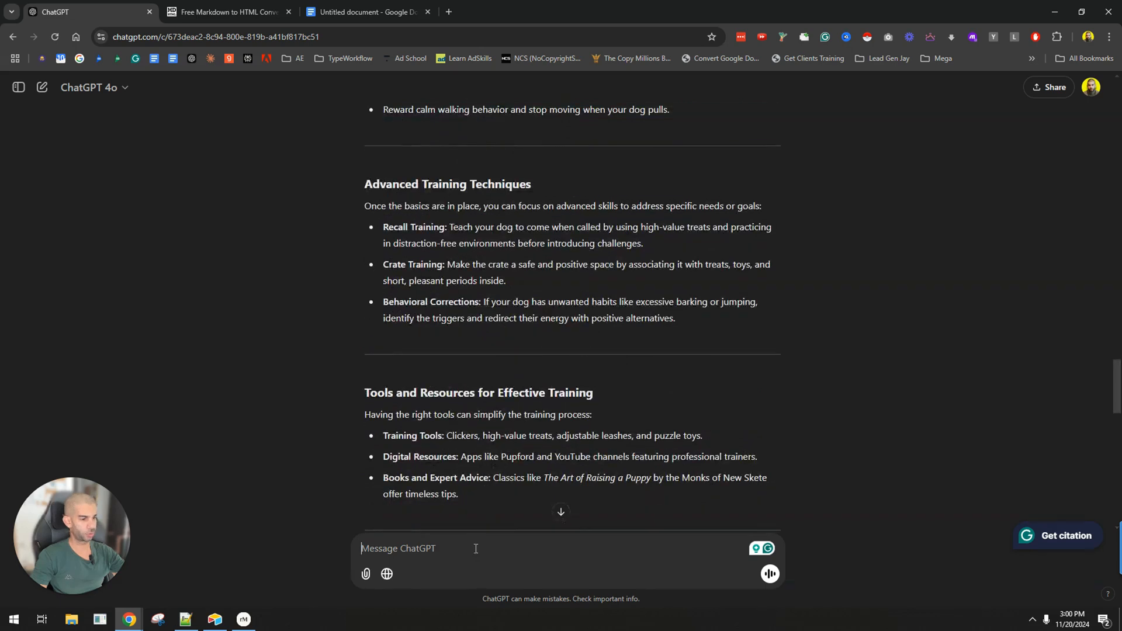
{"action": "type", "text": "rewrite this but i want less bullet points and"}
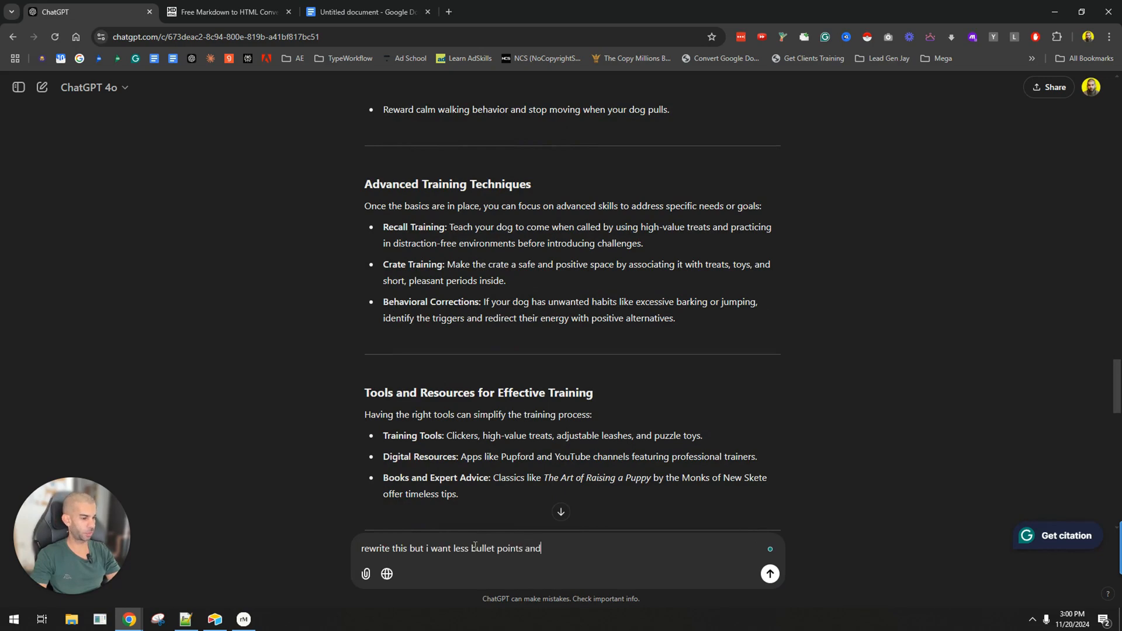
{"action": "type", "text": " more conversational"}
{"action": "key", "text": "Return"}
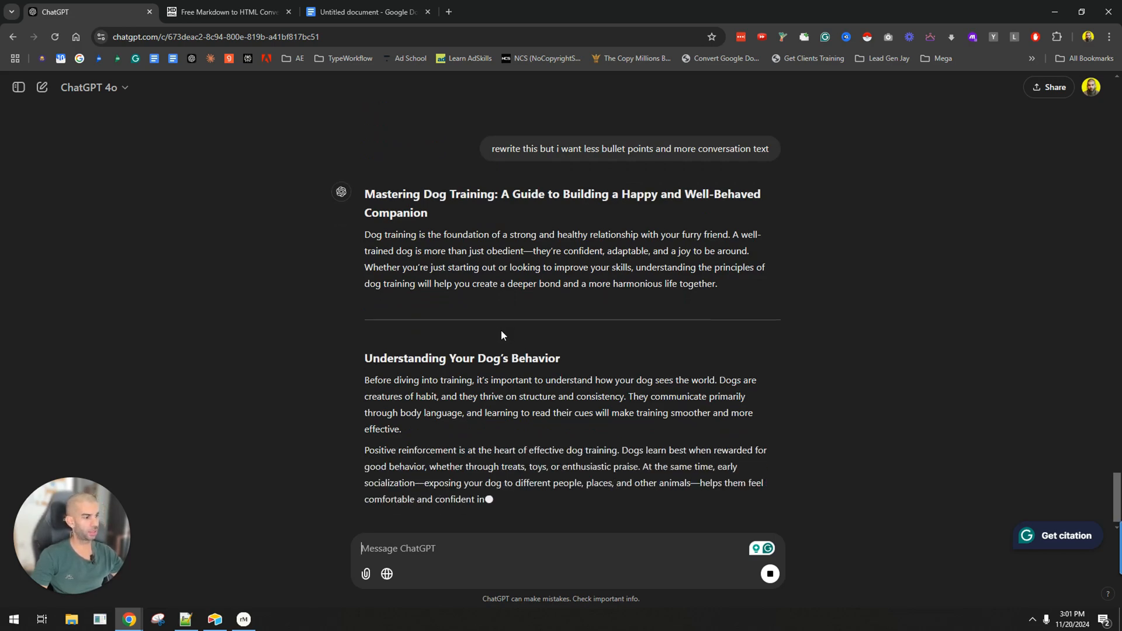
Examine the rewritten article's paragraphs under Understanding Your Dog's Behavior and Getting the Basics Right, and compare with the previous version.
{"action": "scroll", "coordinate": [383, 342], "scroll_direction": "up", "scroll_amount": 2}
{"action": "scroll", "coordinate": [383, 342], "scroll_direction": "down", "scroll_amount": 2}
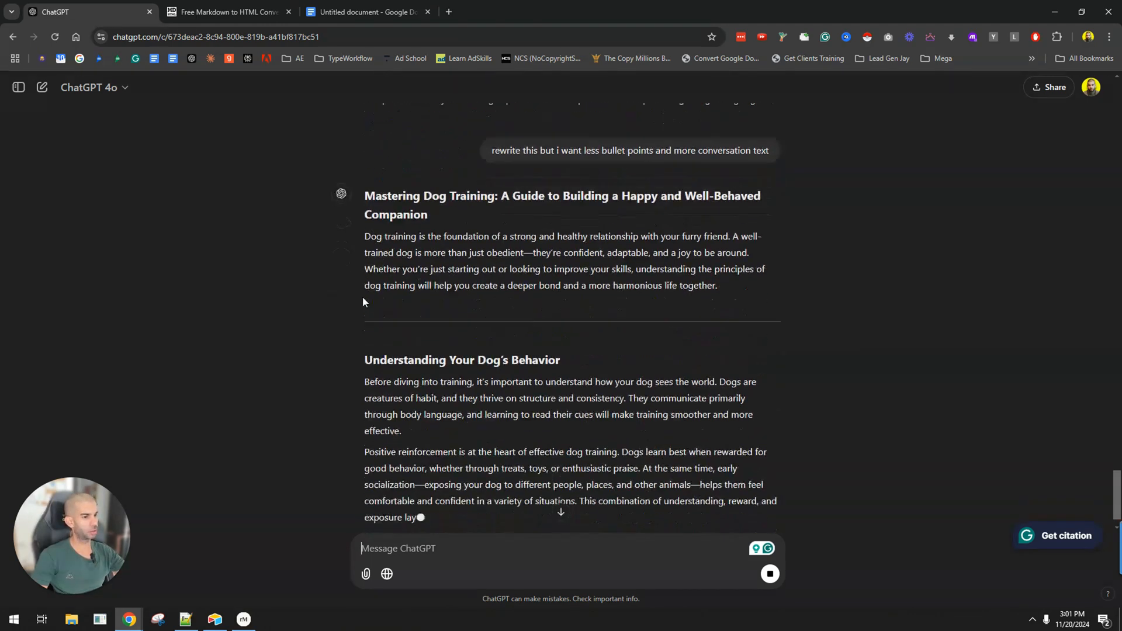
{"action": "left_click_drag", "start_coordinate": [381, 328], "coordinate": [560, 328]}
{"action": "scroll", "coordinate": [447, 305], "scroll_direction": "down", "scroll_amount": 2}
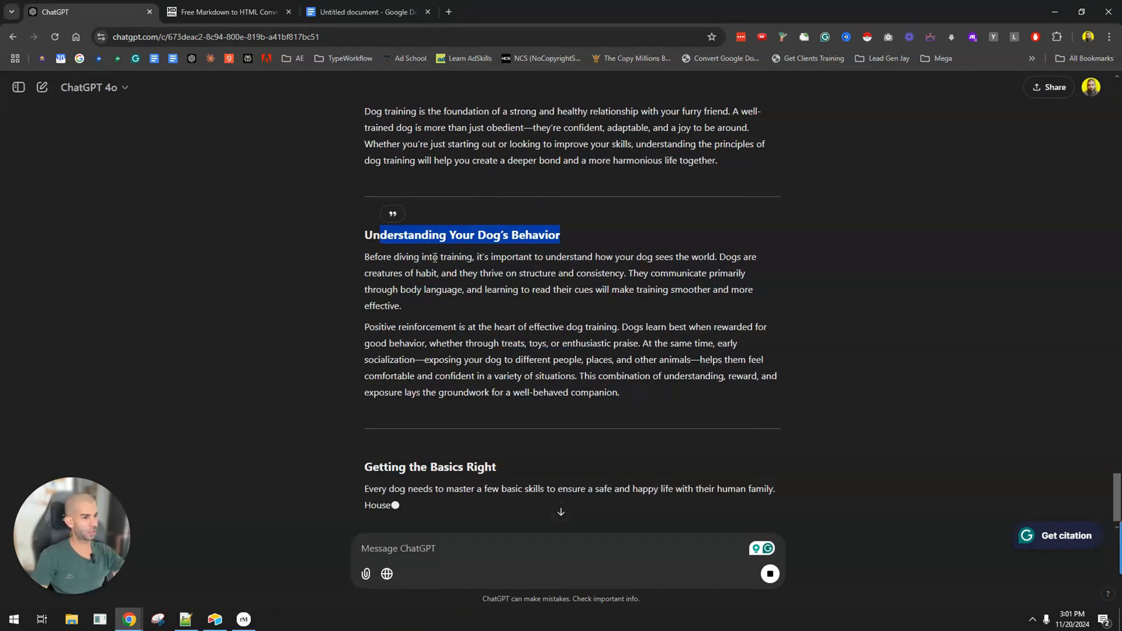
{"action": "scroll", "coordinate": [447, 319], "scroll_direction": "down", "scroll_amount": 1}
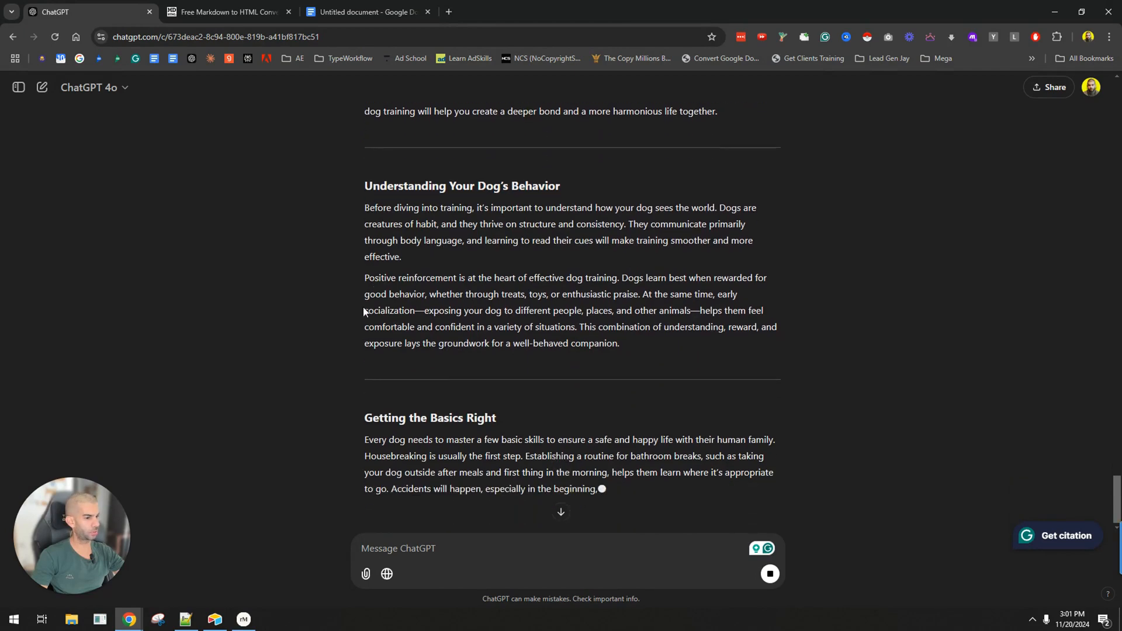
{"action": "left_click_drag", "start_coordinate": [585, 451], "coordinate": [407, 418]}
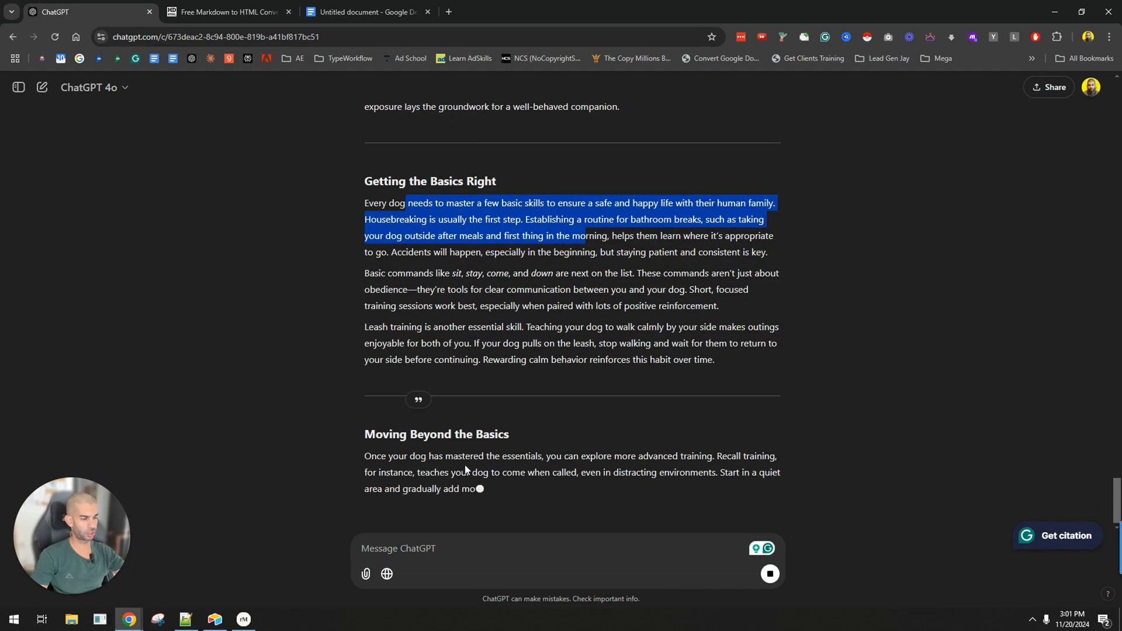
{"action": "scroll", "coordinate": [465, 468], "scroll_direction": "up", "scroll_amount": 12}
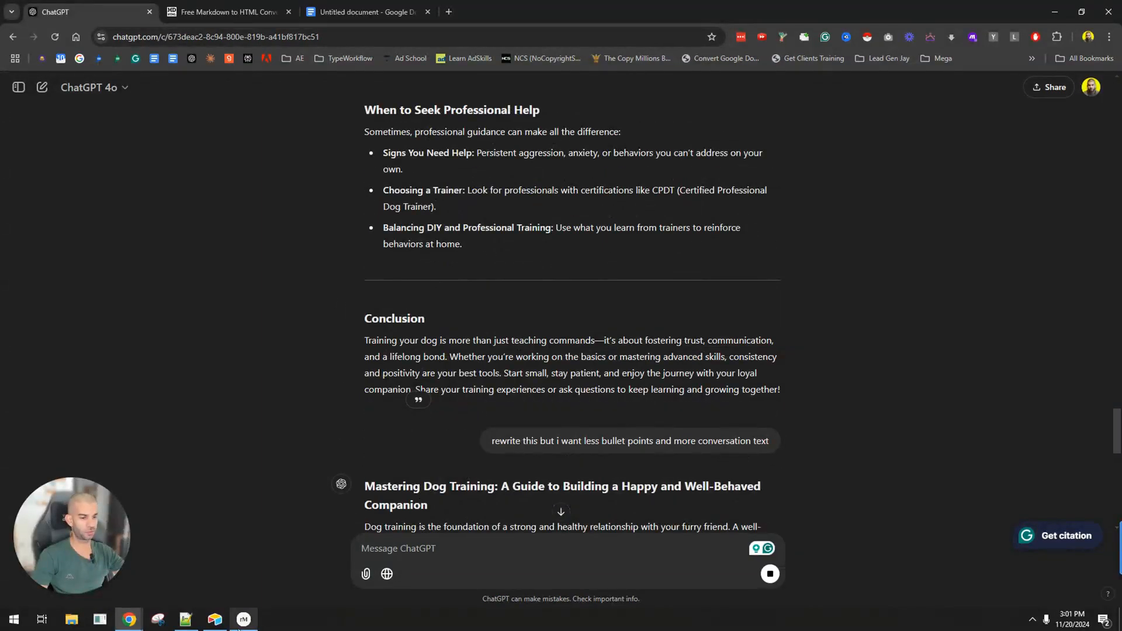
Switch to Notepad++ and examine the pasted outline's Introduction and Understanding Your Dog's Behavior sections with their points.
{"action": "left_click", "coordinate": [186, 619]}
{"action": "left_click_drag", "start_coordinate": [68, 150], "coordinate": [199, 266]}
{"action": "left_click", "coordinate": [202, 151]}
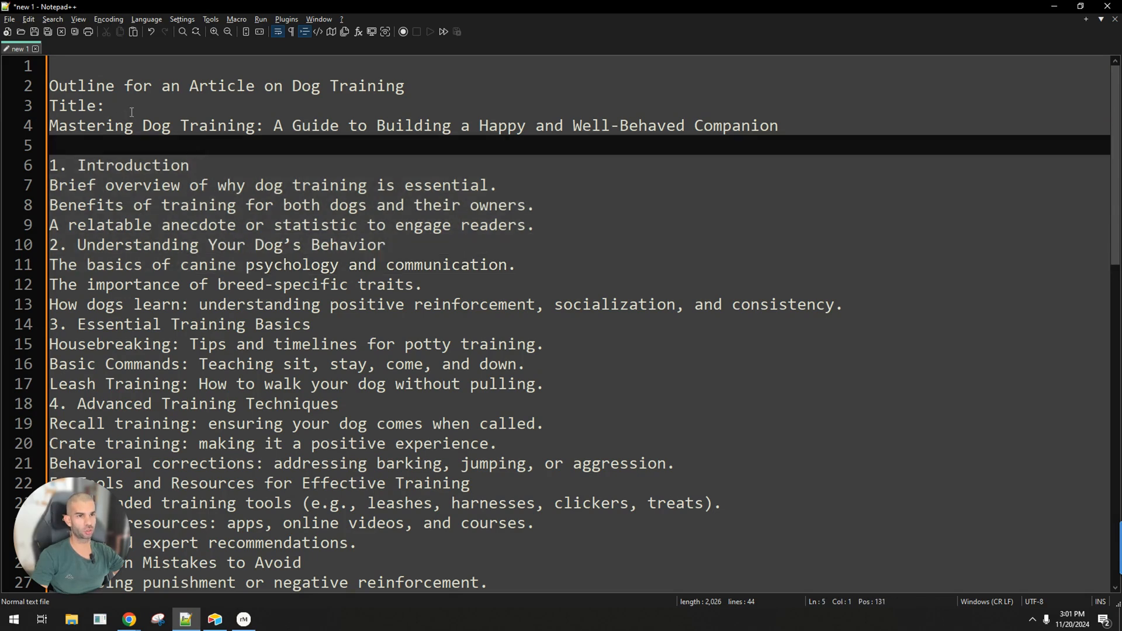
{"action": "left_click", "coordinate": [132, 111]}
{"action": "left_click_drag", "start_coordinate": [69, 166], "coordinate": [559, 219]}
{"action": "triple_click", "coordinate": [147, 185]}
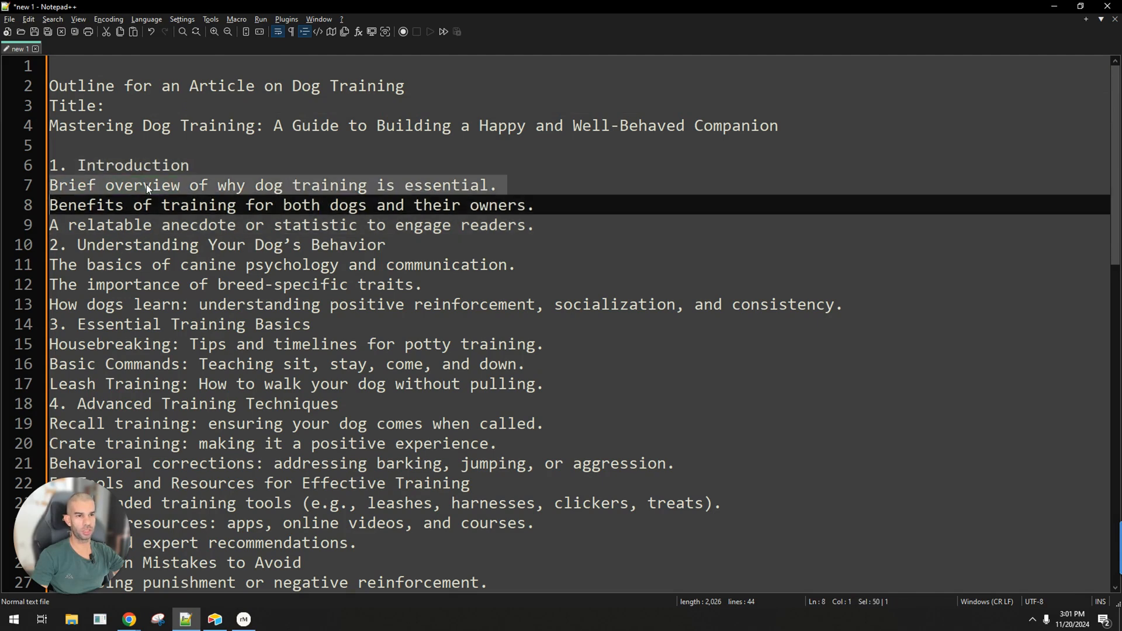
{"action": "triple_click", "coordinate": [151, 207]}
{"action": "left_click", "coordinate": [124, 245]}
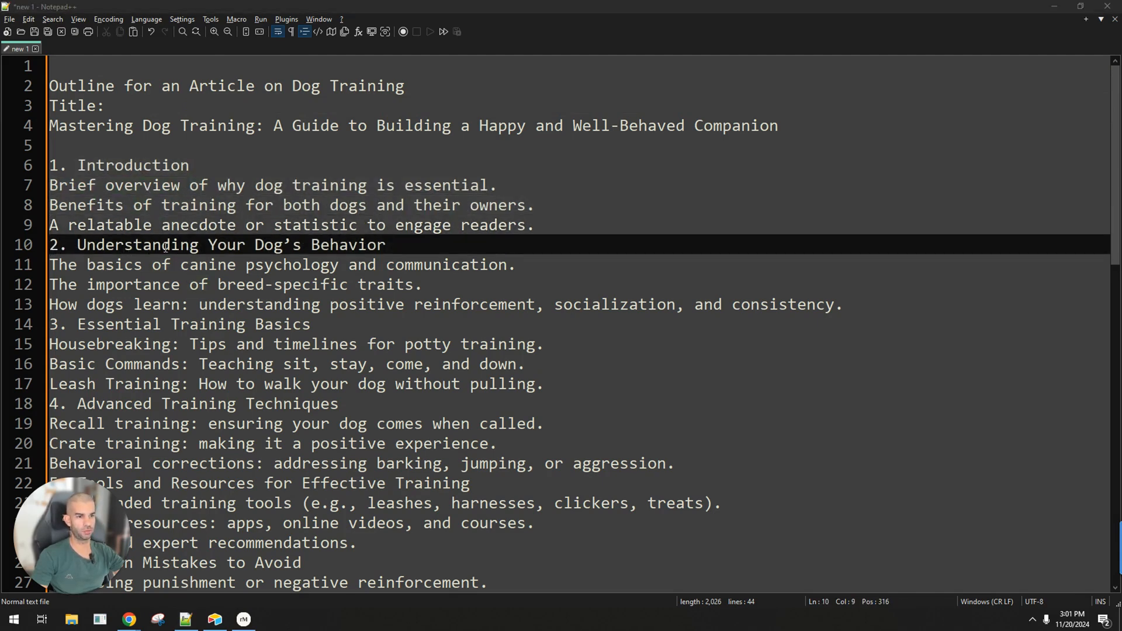
{"action": "left_click_drag", "start_coordinate": [134, 246], "coordinate": [285, 287]}
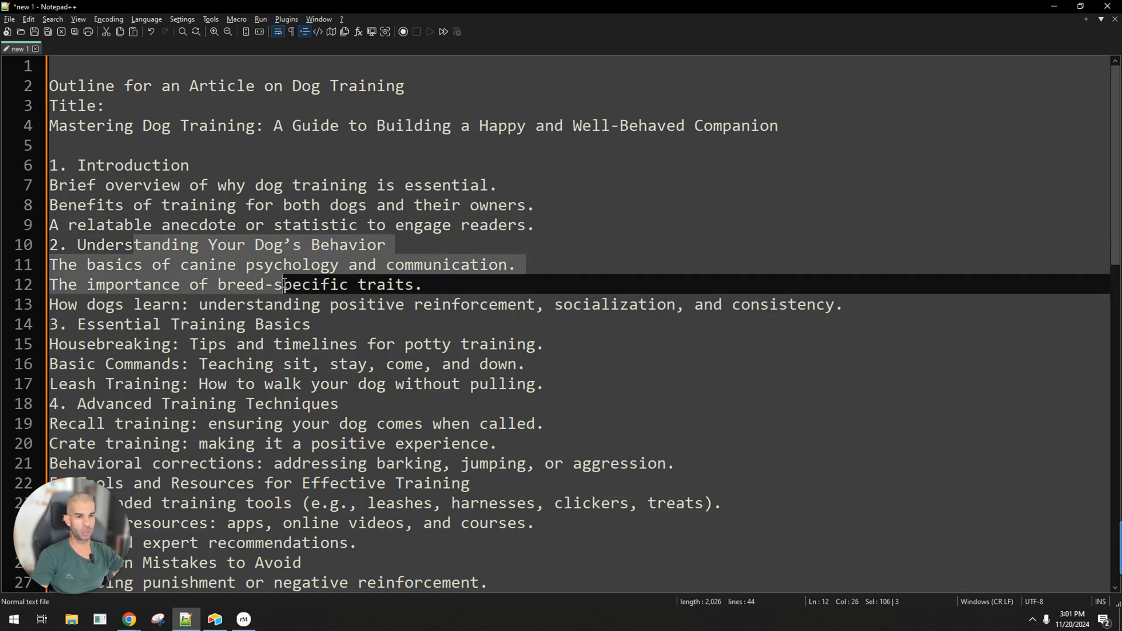
Examine the heading and first point of Understanding Your Dog's Behavior in the pasted outline, and highlight the whole text.
{"action": "triple_click", "coordinate": [163, 265]}
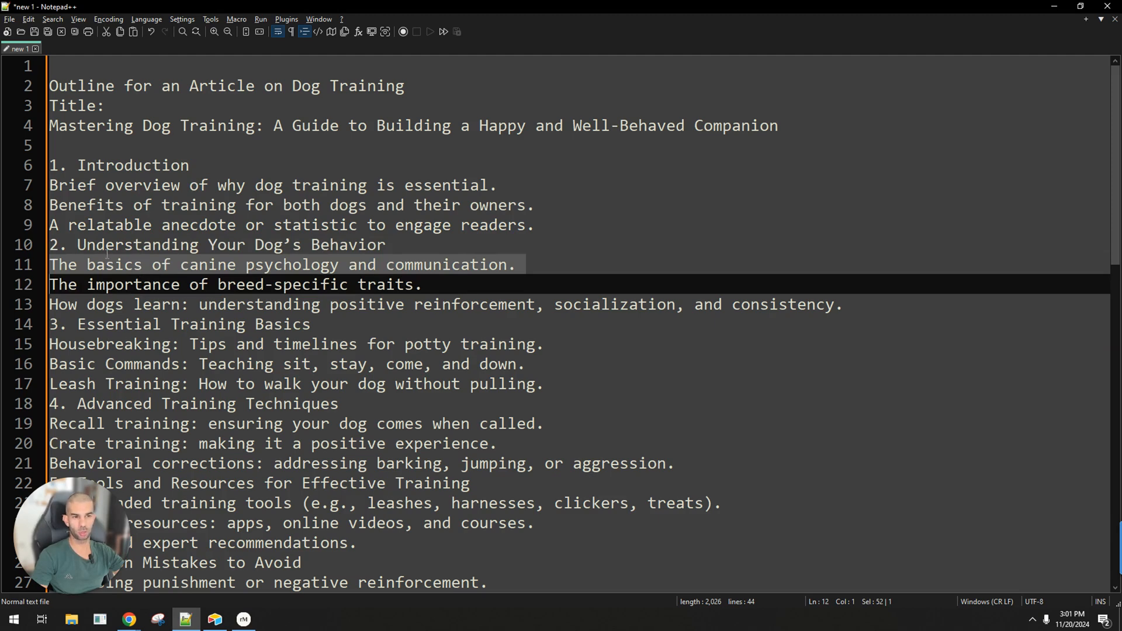
{"action": "left_click_drag", "start_coordinate": [78, 246], "coordinate": [387, 251]}
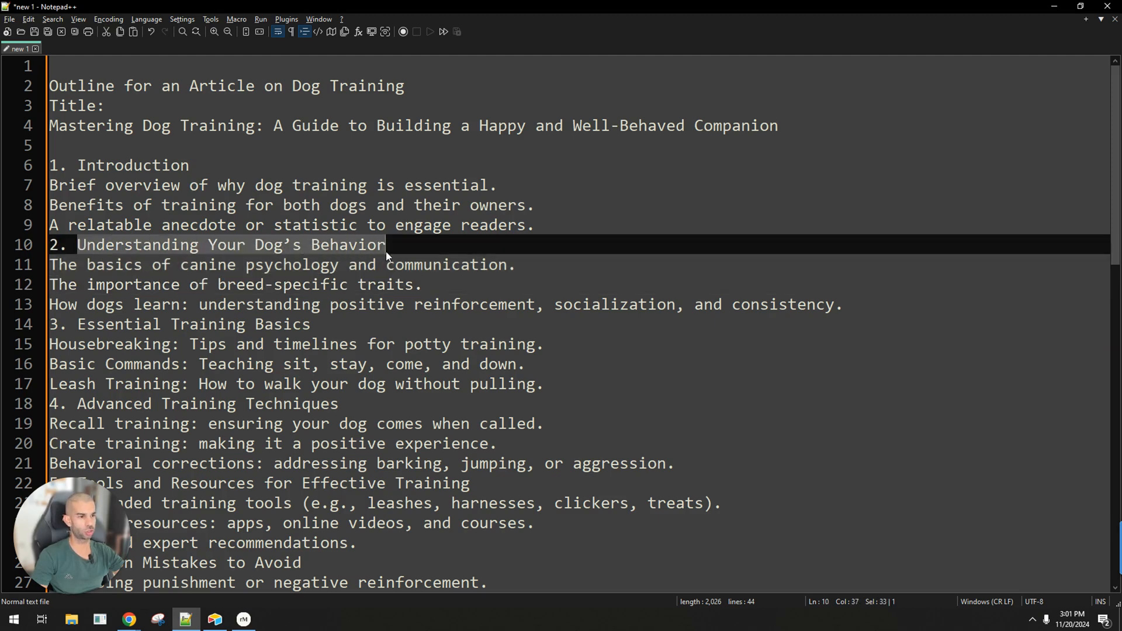
{"action": "key", "text": "ctrl+a"}
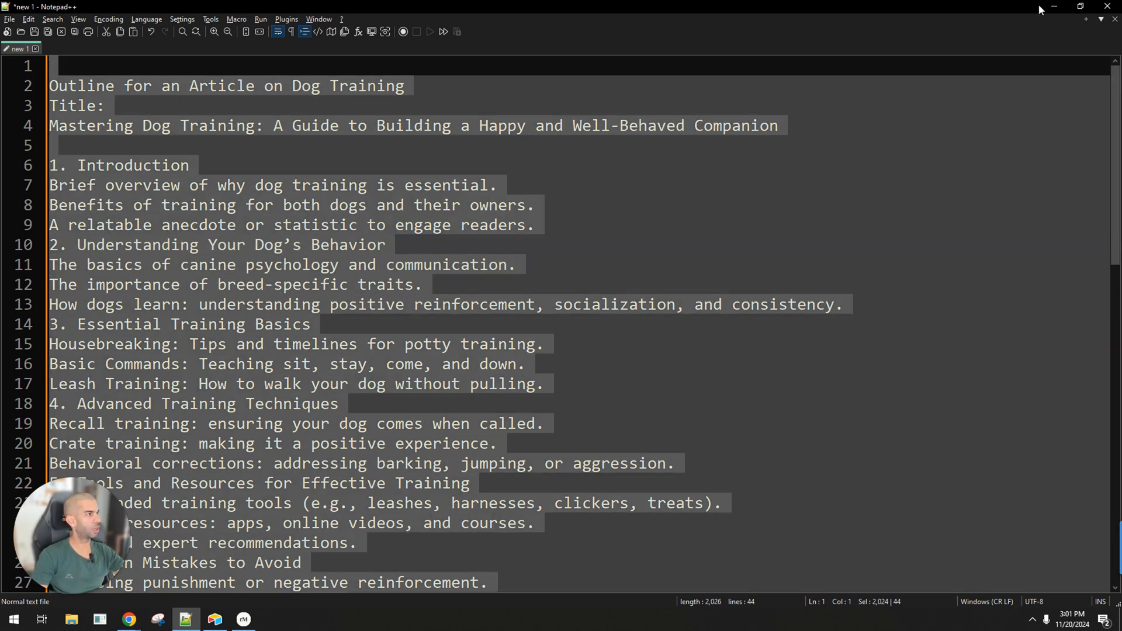
Switch back to ChatGPT and review the rewritten article from its opening to the latest sections, comparing it with the previous version's ending.
{"action": "key", "text": "alt+Tab"}
{"action": "scroll", "coordinate": [462, 367], "scroll_direction": "down", "scroll_amount": 15}
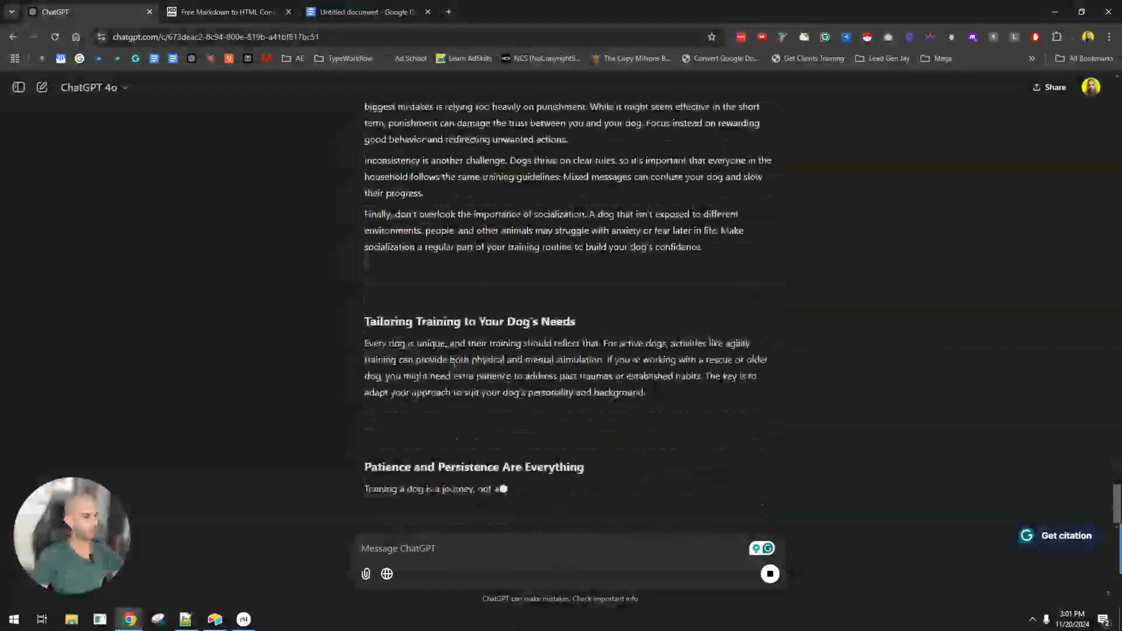
{"action": "scroll", "coordinate": [467, 403], "scroll_direction": "up", "scroll_amount": 6}
{"action": "scroll", "coordinate": [465, 403], "scroll_direction": "up", "scroll_amount": 12}
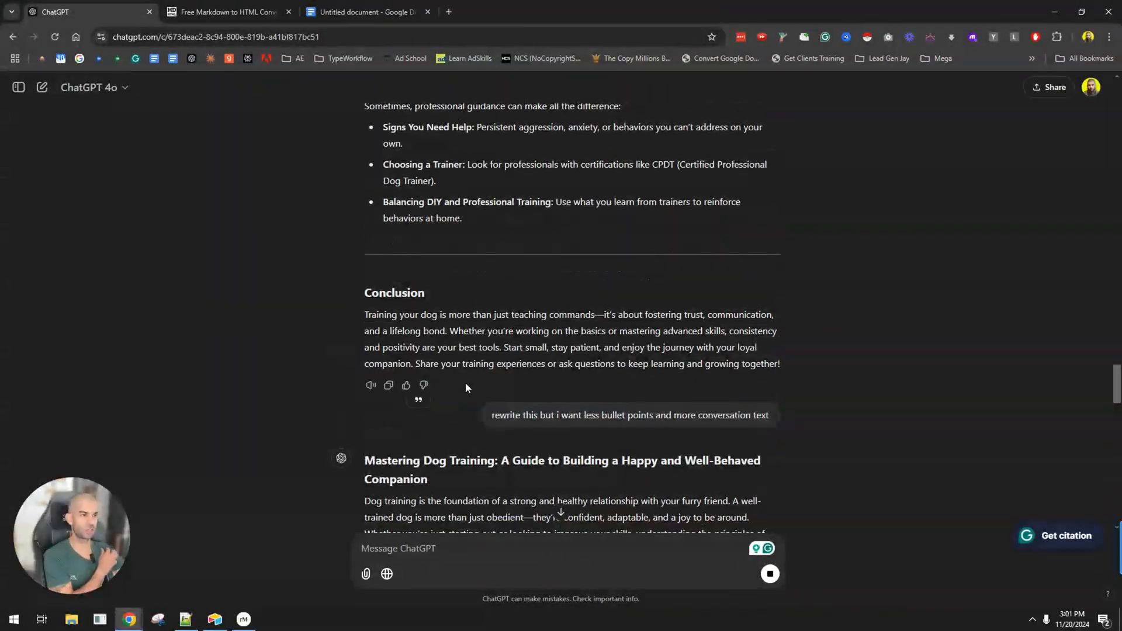
{"action": "scroll", "coordinate": [465, 371], "scroll_direction": "down", "scroll_amount": 3}
{"action": "scroll", "coordinate": [466, 367], "scroll_direction": "down", "scroll_amount": 3}
{"action": "scroll", "coordinate": [462, 351], "scroll_direction": "up", "scroll_amount": 1}
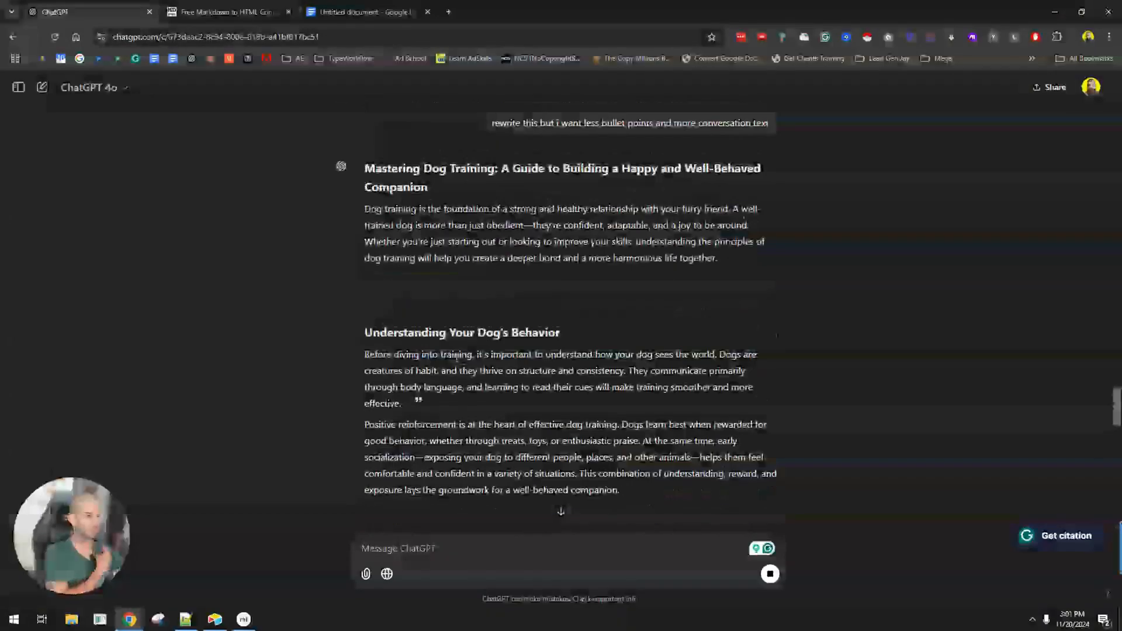
{"action": "scroll", "coordinate": [430, 278], "scroll_direction": "down", "scroll_amount": 10}
{"action": "scroll", "coordinate": [462, 327], "scroll_direction": "down", "scroll_amount": 10}
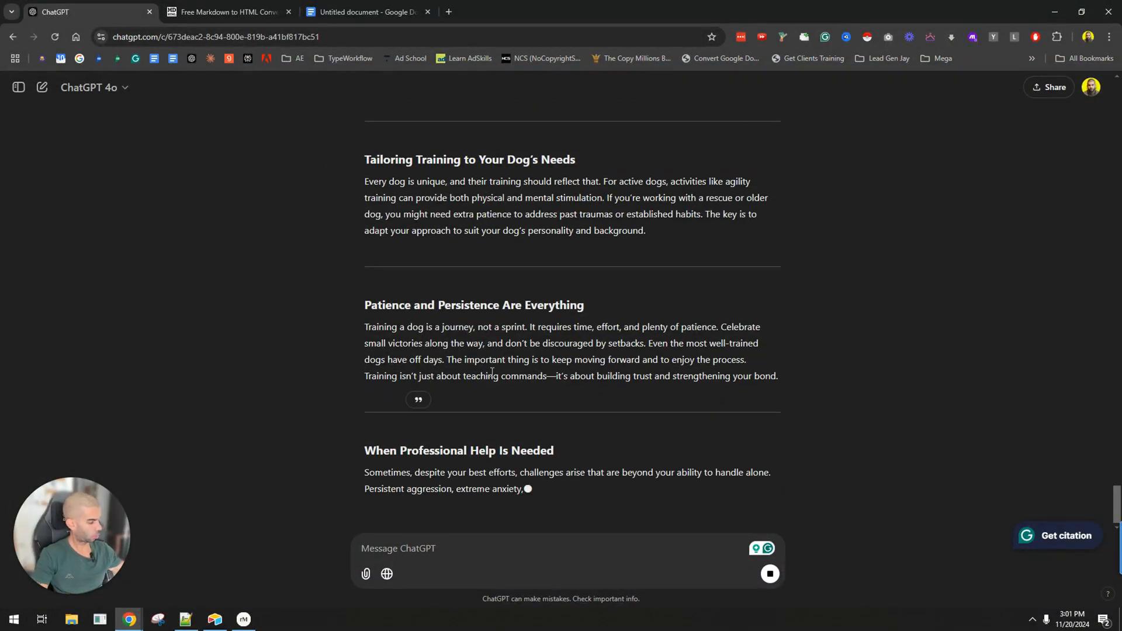
Switch to the reMarkable window to view the hand-drawn outline-to-article sketch.
{"action": "key", "text": "alt+Tab"}
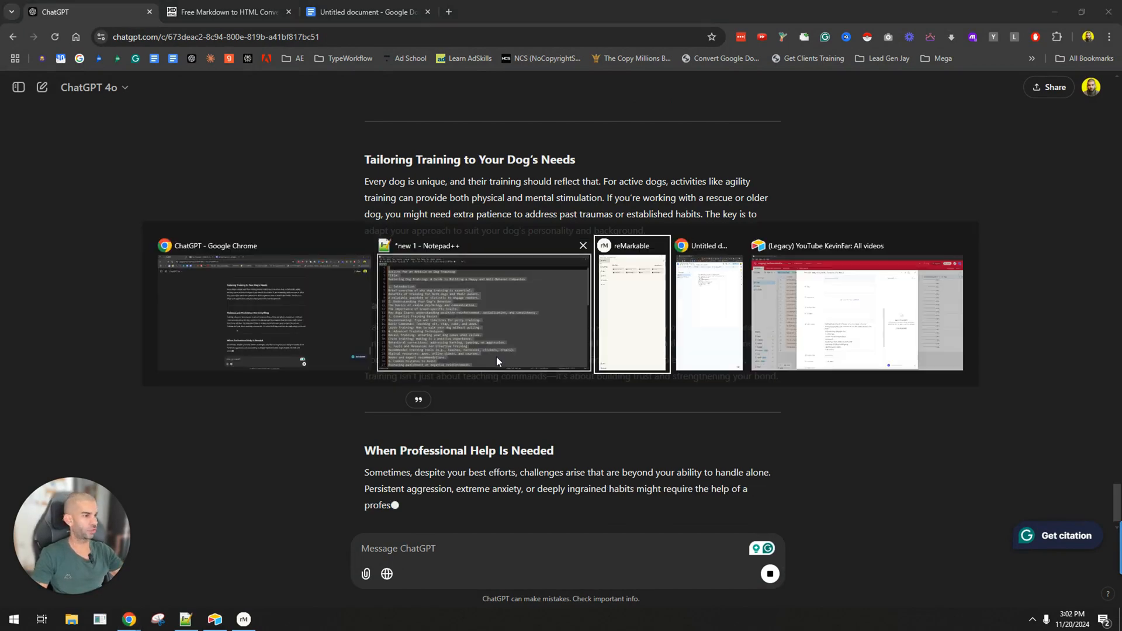
{"action": "key", "text": "Tab"}
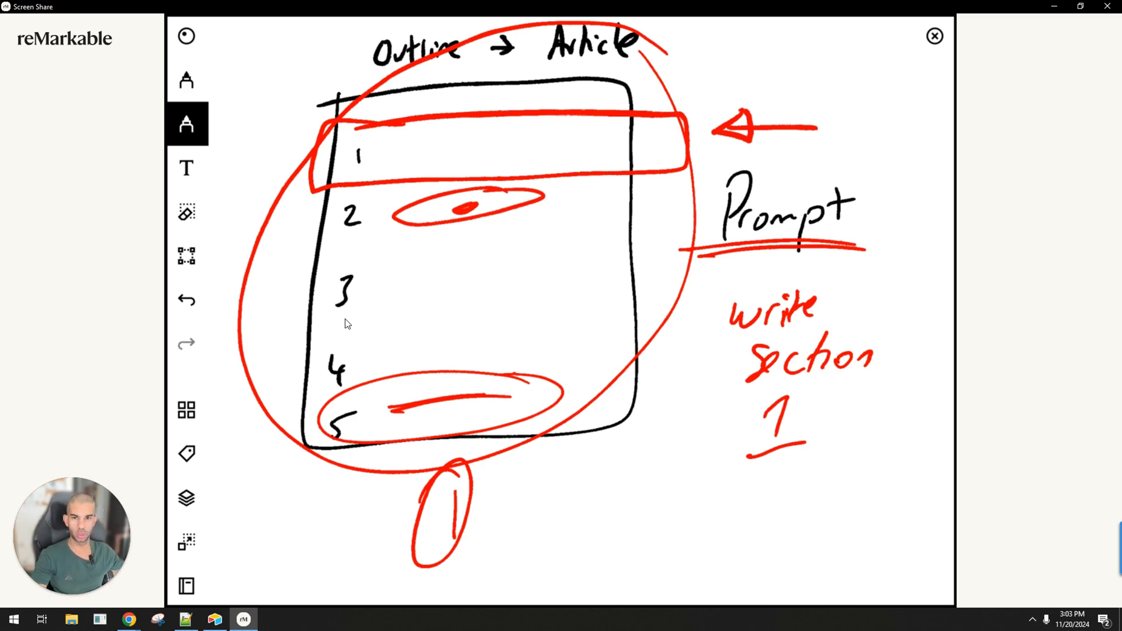
Return to ChatGPT and copy the complete rewritten dog training article.
{"action": "key", "text": "alt+Tab"}
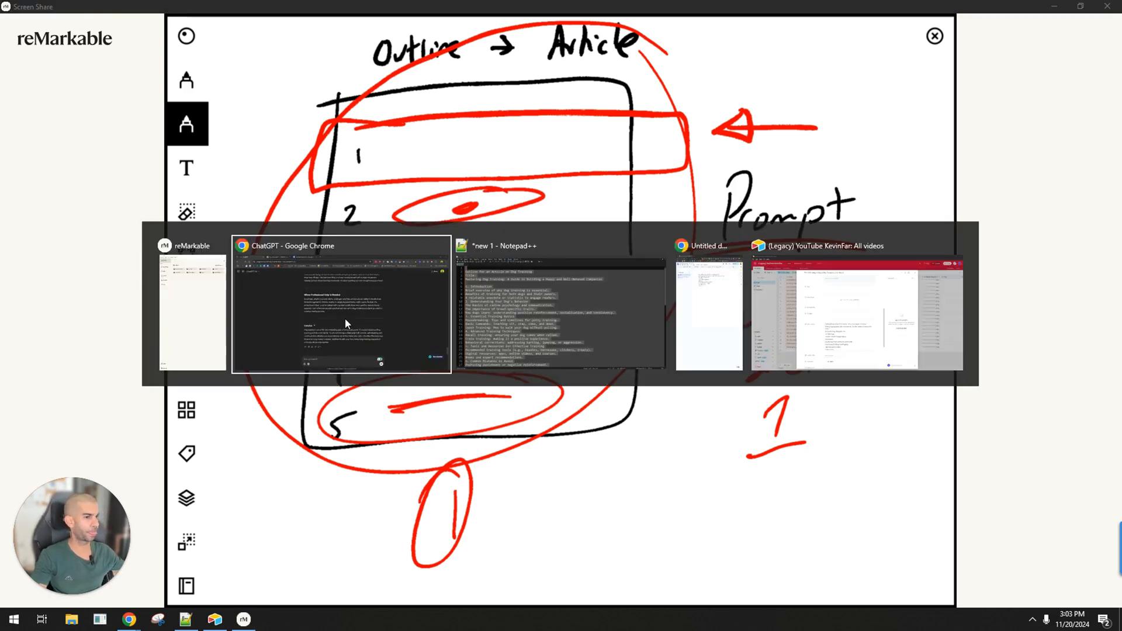
{"action": "scroll", "coordinate": [345, 324], "scroll_direction": "up", "scroll_amount": 4}
{"action": "scroll", "coordinate": [490, 454], "scroll_direction": "down", "scroll_amount": 4}
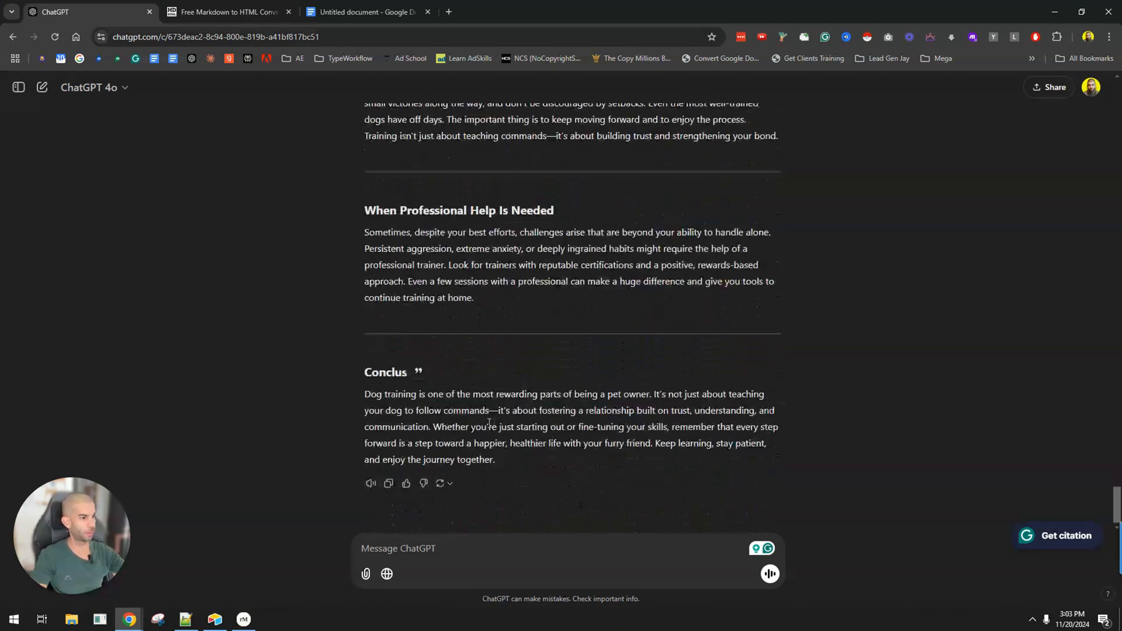
{"action": "left_click", "coordinate": [388, 483]}
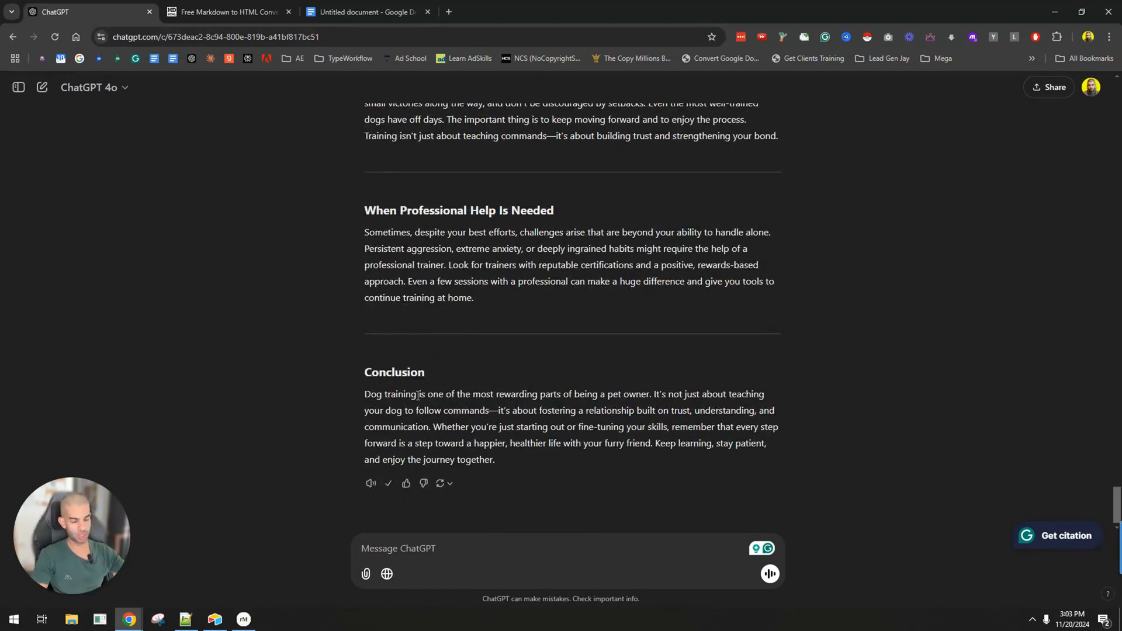
Open wordcounter.net in a new browser tab and replace its existing text with the copied article to check the word count.
{"action": "key", "text": "ctrl+t"}
{"action": "type", "text": "wordcounter.net"}
{"action": "key", "text": "Return"}
{"action": "left_click", "coordinate": [300, 336]}
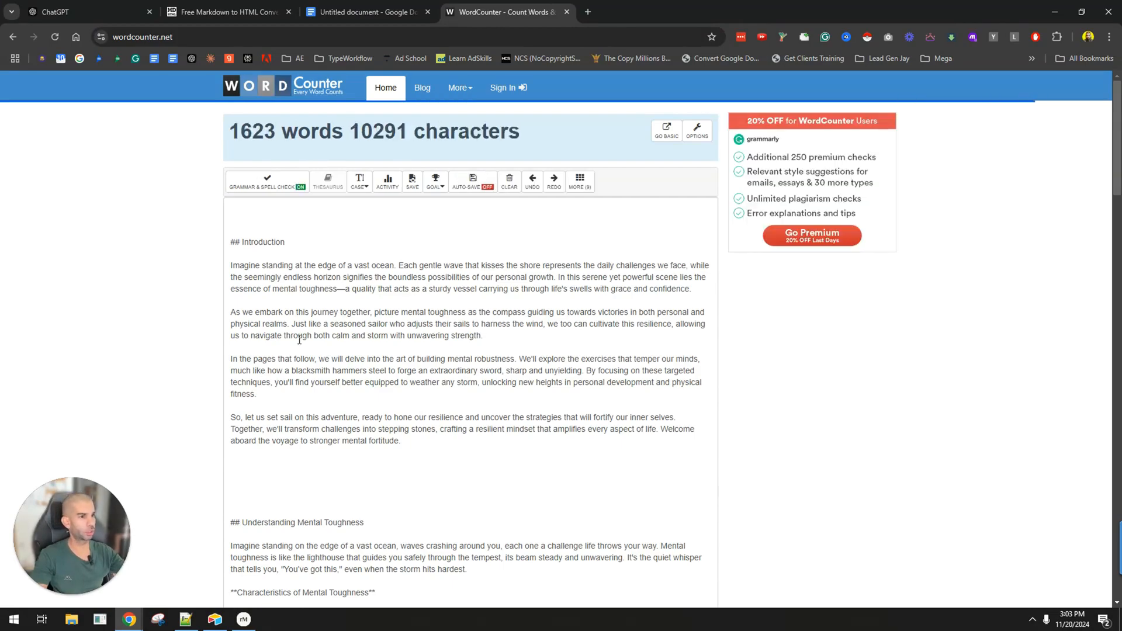
{"action": "key", "text": "ctrl+a"}
{"action": "key", "text": "ctrl+v"}
{"action": "scroll", "coordinate": [212, 258], "scroll_direction": "up", "scroll_amount": 10}
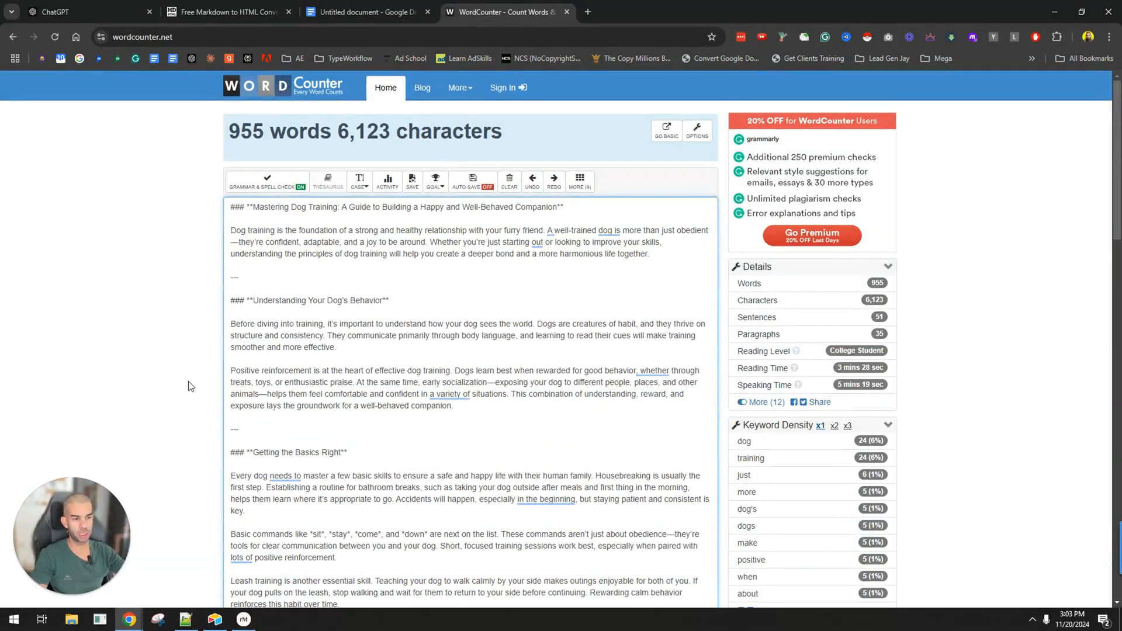
{"action": "scroll", "coordinate": [289, 362], "scroll_direction": "down", "scroll_amount": 15}
{"action": "scroll", "coordinate": [288, 363], "scroll_direction": "up", "scroll_amount": 15}
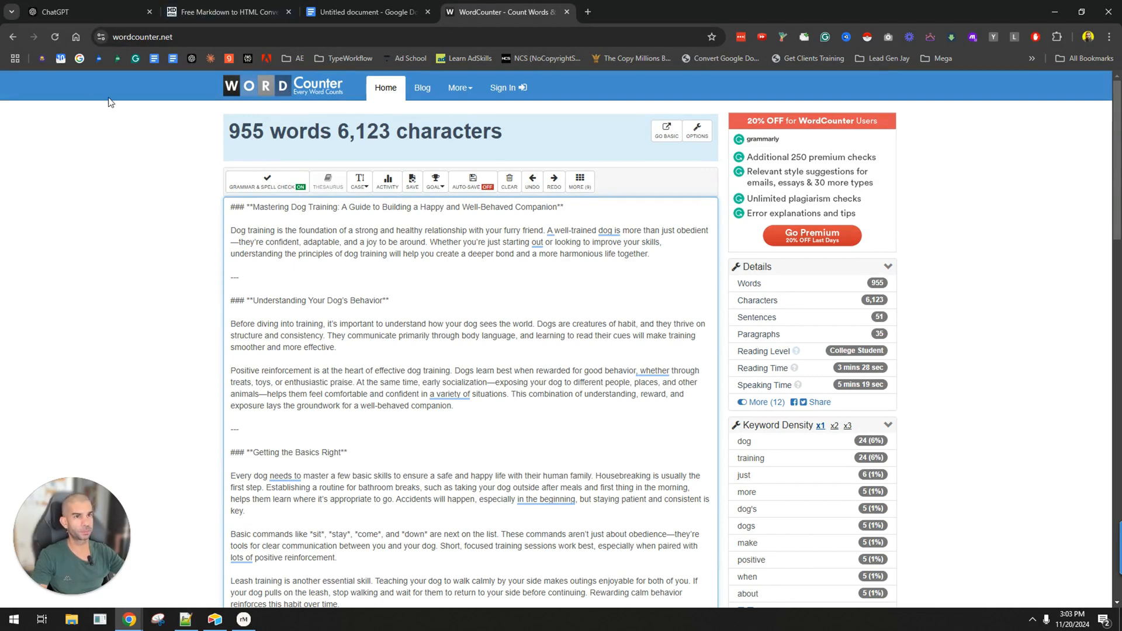
Review the original dog training outline in the ChatGPT conversation and its formatted copy in Google Docs.
{"action": "left_click", "coordinate": [113, 18]}
{"action": "scroll", "coordinate": [470, 294], "scroll_direction": "up", "scroll_amount": 20}
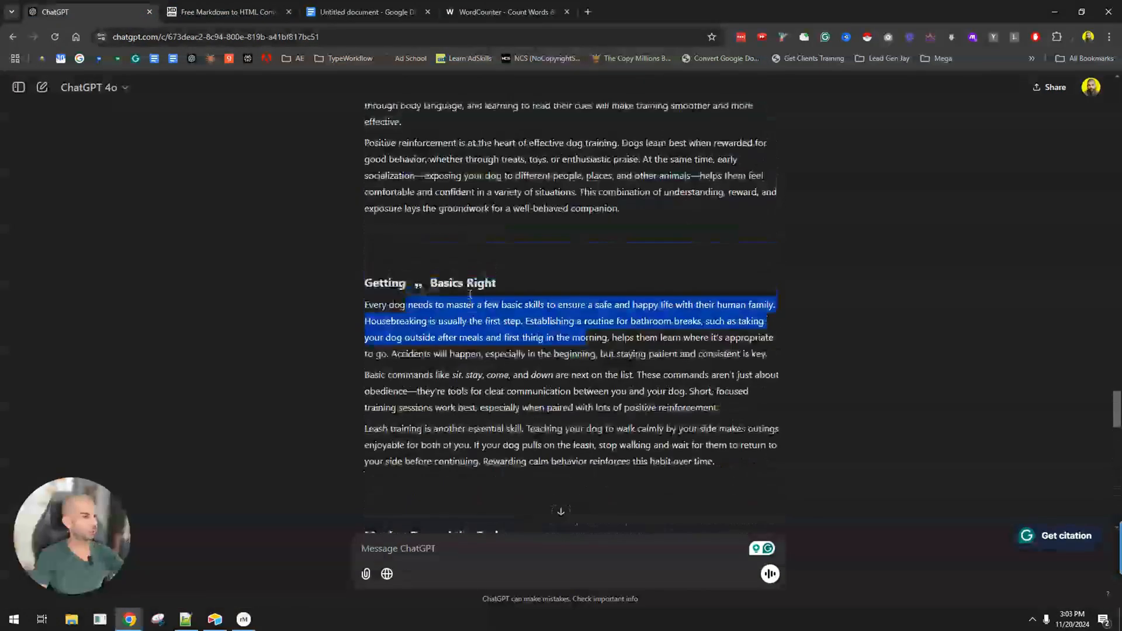
{"action": "scroll", "coordinate": [470, 294], "scroll_direction": "up", "scroll_amount": 6}
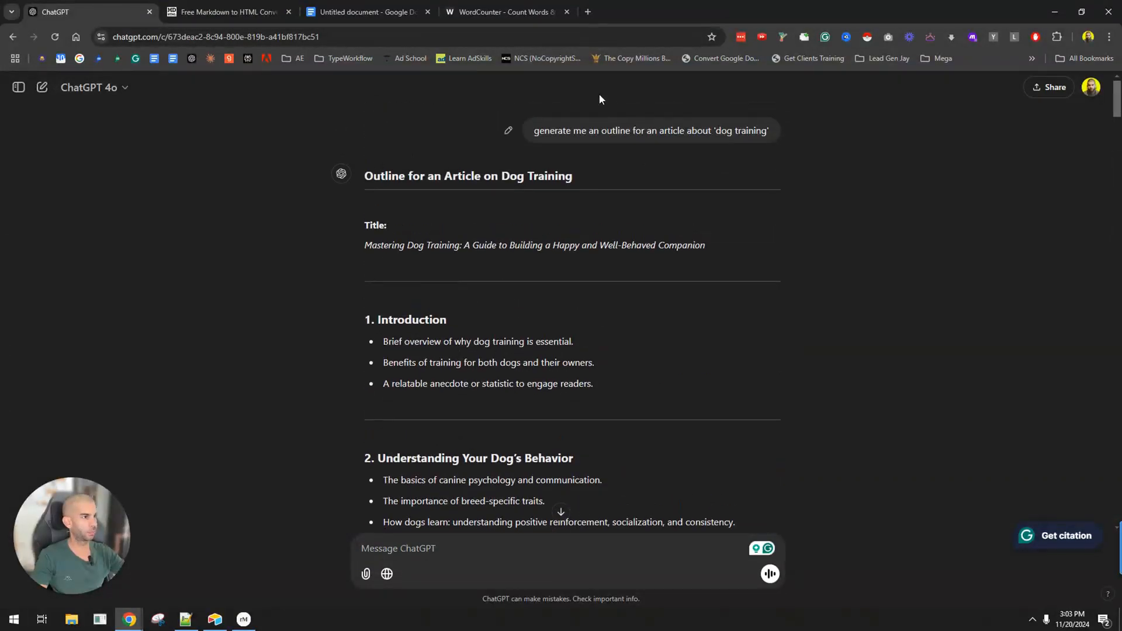
{"action": "scroll", "coordinate": [385, 315], "scroll_direction": "down", "scroll_amount": 1}
{"action": "left_click_drag", "start_coordinate": [371, 244], "coordinate": [416, 338]}
{"action": "left_click", "coordinate": [406, 295]}
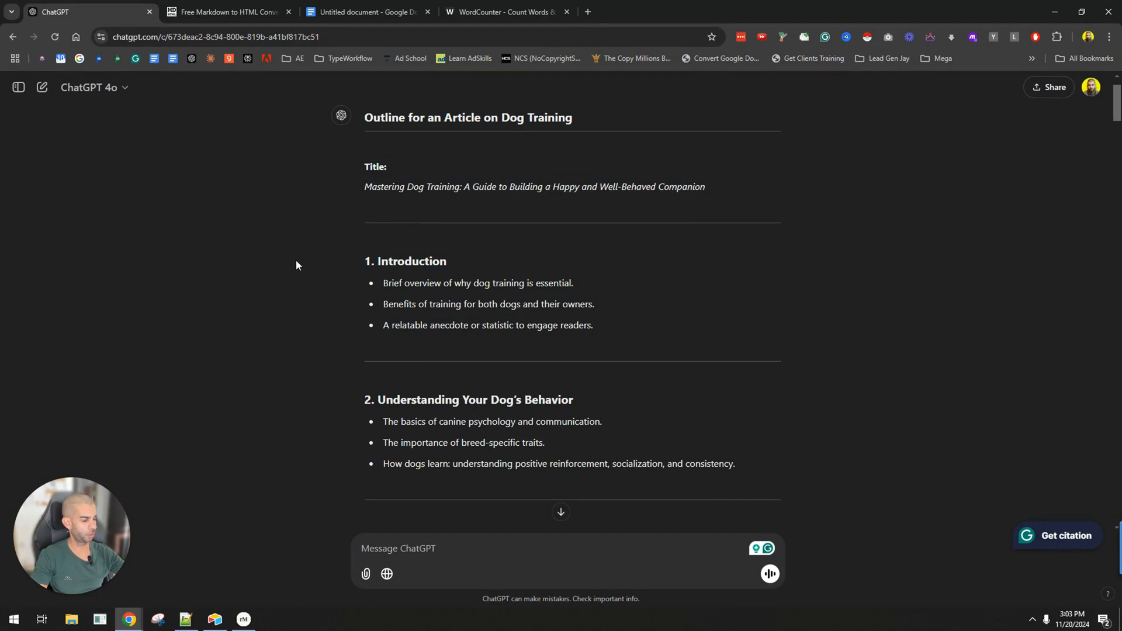
{"action": "left_click", "coordinate": [359, 7]}
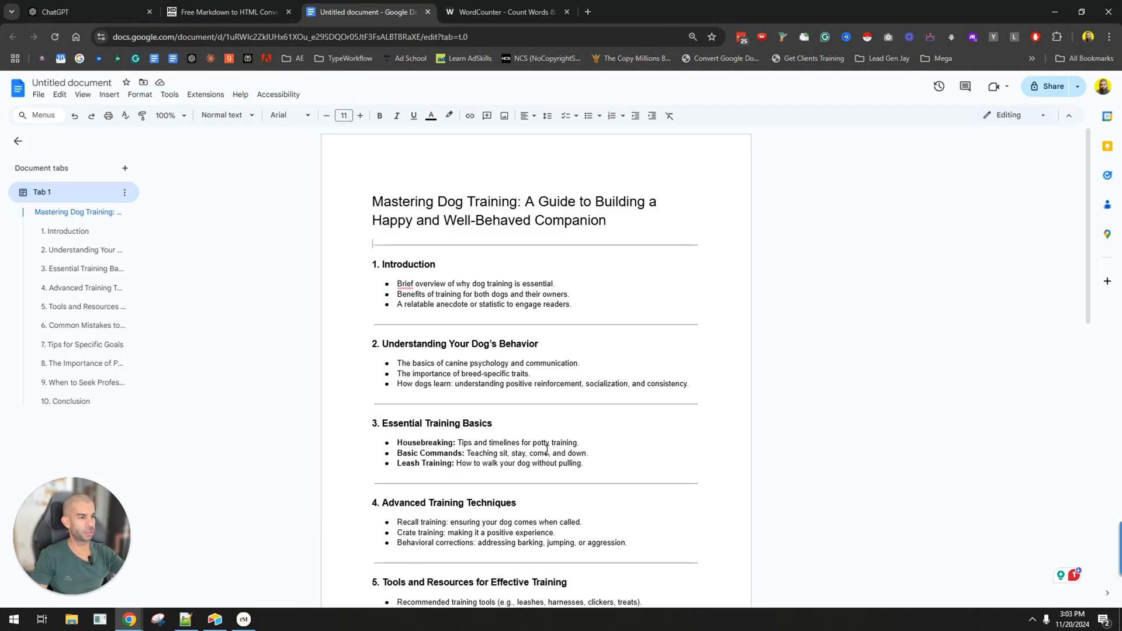
{"action": "left_click", "coordinate": [87, 12]}
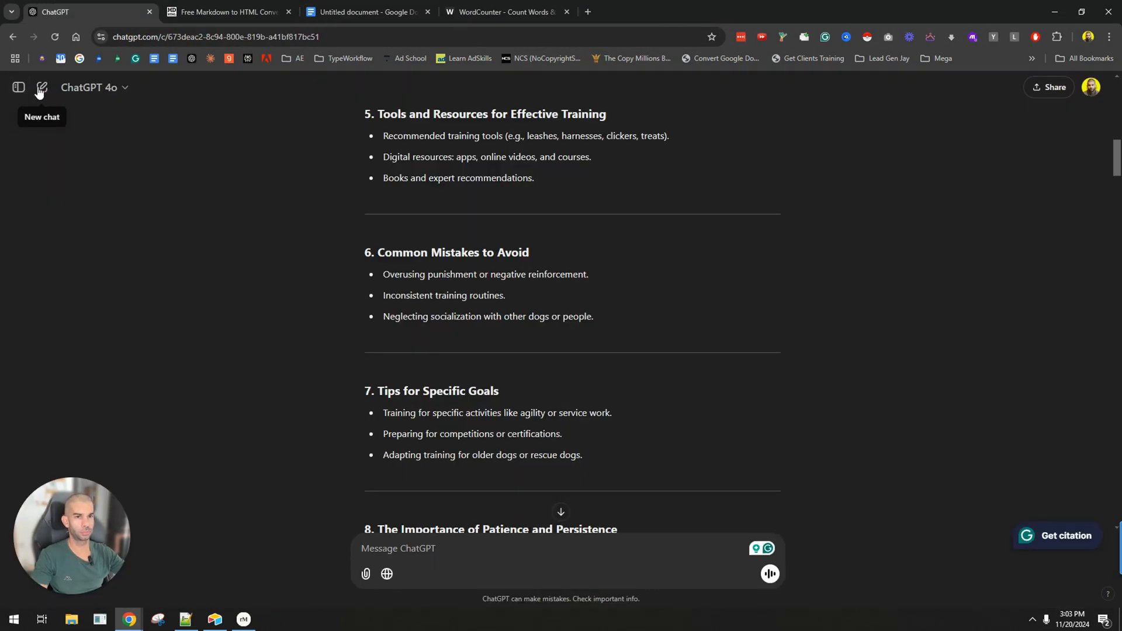
Start a new ChatGPT chat and arrange it in its own window beside the Google Docs outline.
{"action": "left_click", "coordinate": [42, 89]}
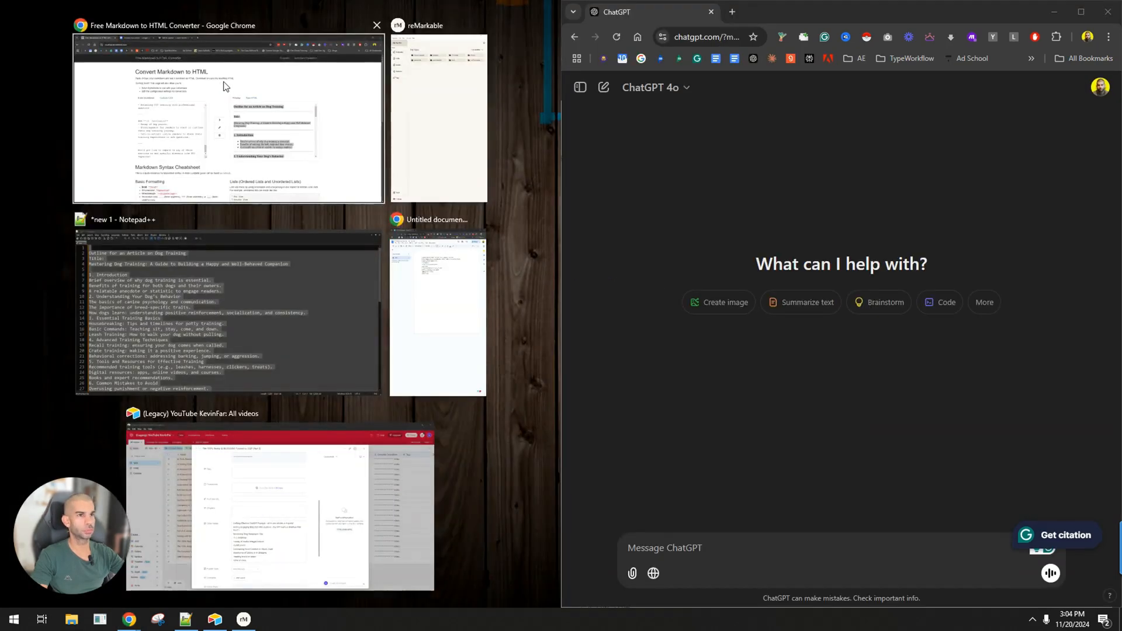
{"action": "left_click", "coordinate": [225, 85]}
{"action": "left_click", "coordinate": [215, 12]}
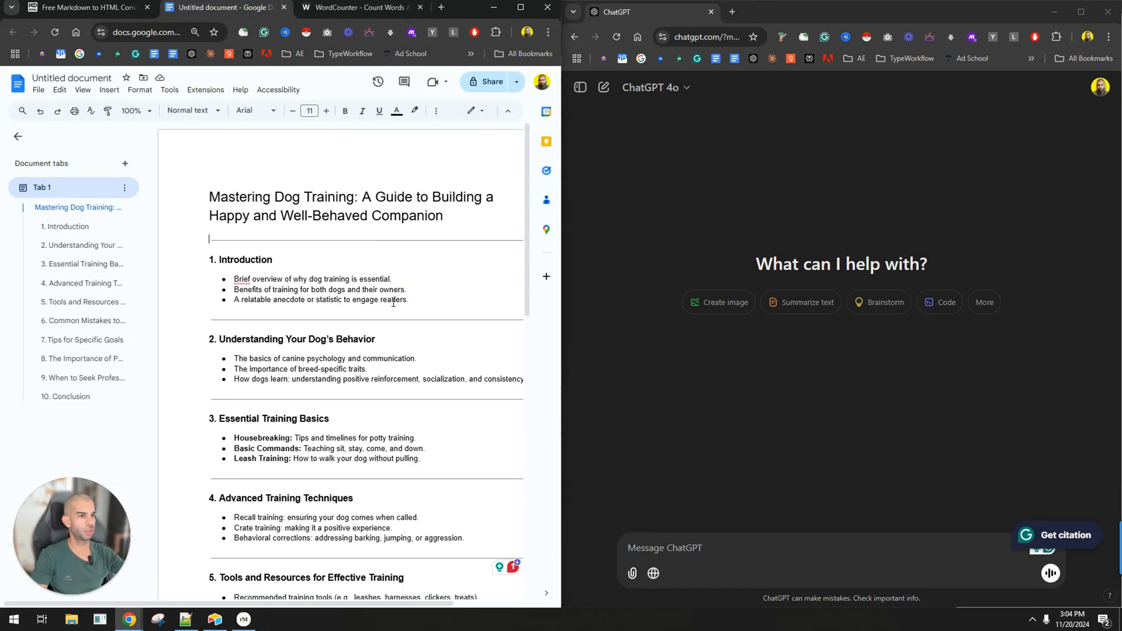
Draft the prompt "i'm writing an article on 'dog training', the following is its outline:" followed by the full outline copied from Google Docs.
{"action": "left_click", "coordinate": [205, 260]}
{"action": "key", "text": "ctrl+a"}
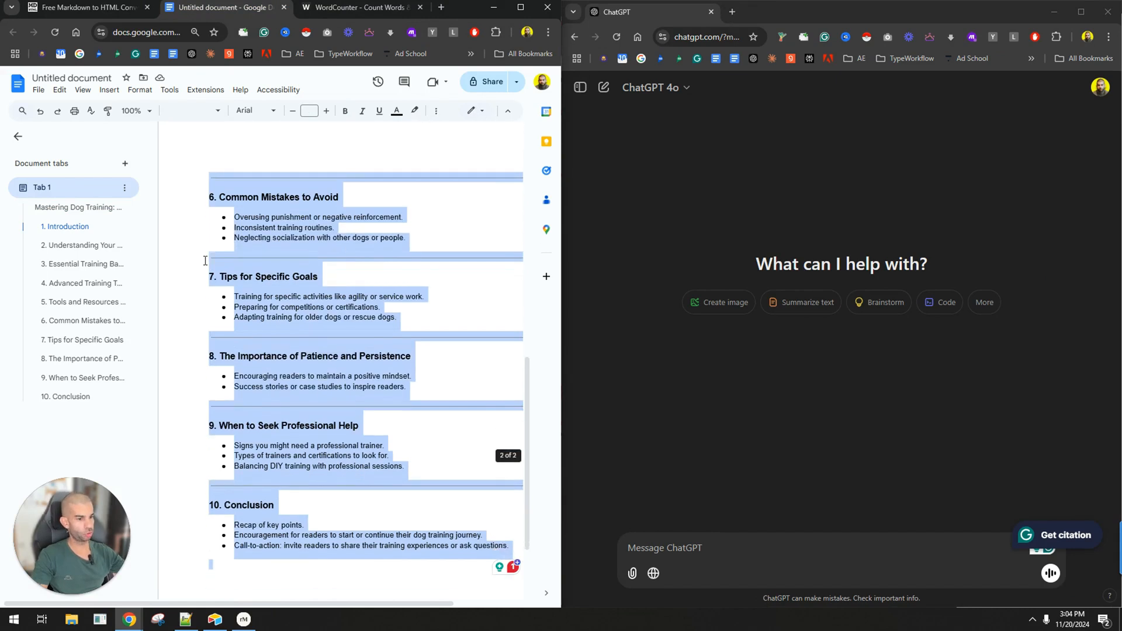
{"action": "left_click", "coordinate": [717, 546]}
{"action": "type", "text": "i'm writing an article on 'd"}
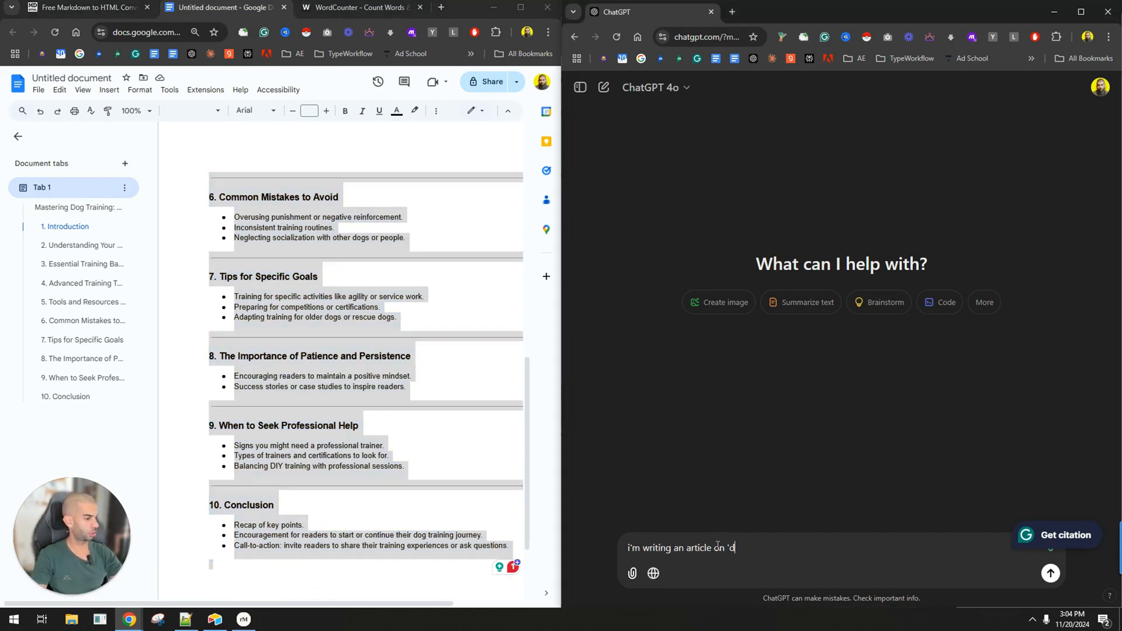
{"action": "type", "text": "og training', the following is its "}
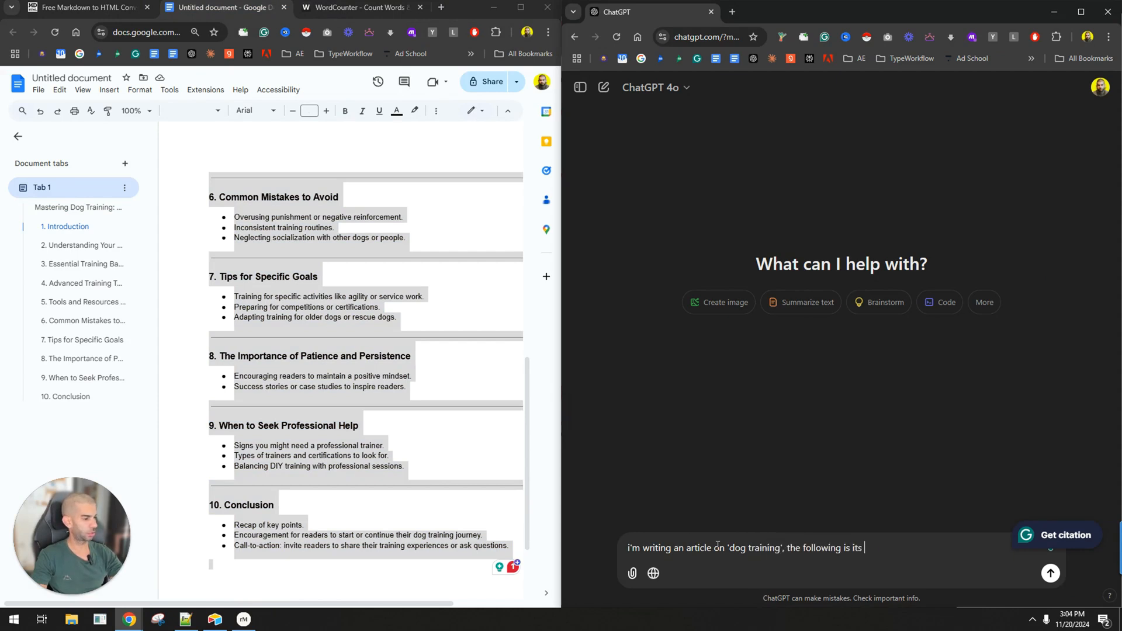
{"action": "type", "text": "outline:"}
{"action": "key", "text": "ctrl+v"}
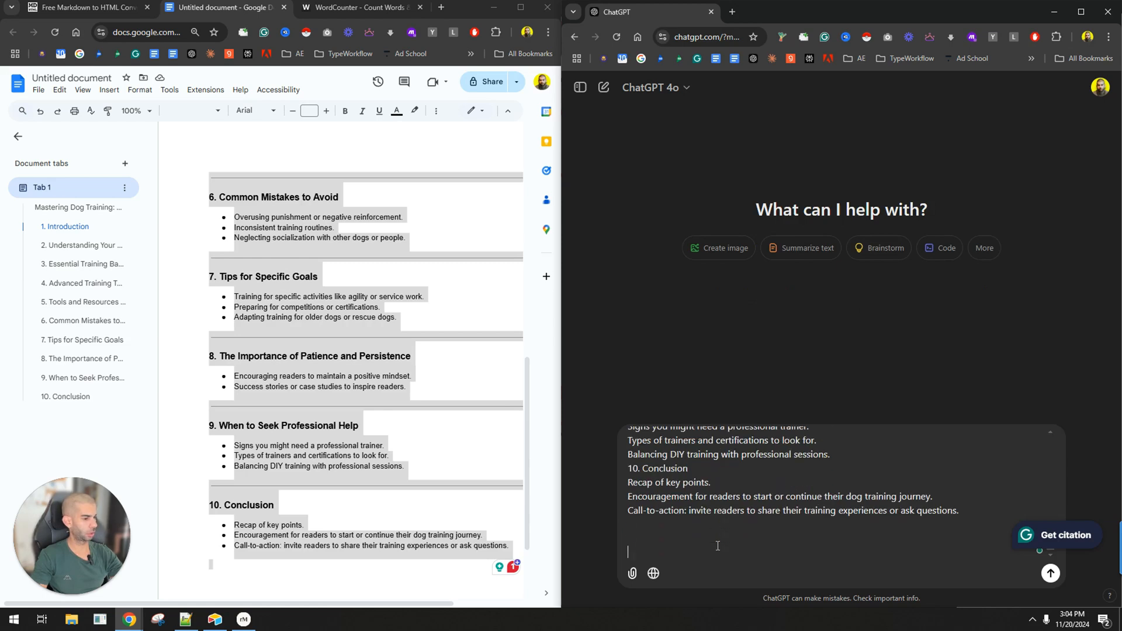
Below the outline in the prompt, add the instruction "I only want you to write the section marked with --> .".
{"action": "type", "text": "I only want you to w"}
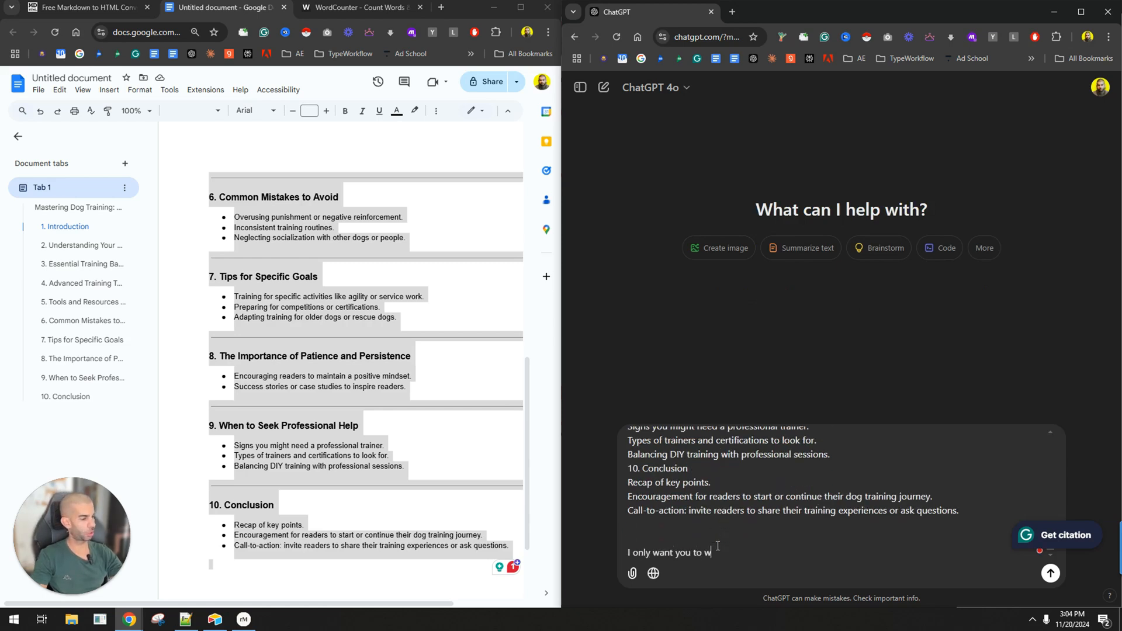
{"action": "type", "text": "rite the section marked with --> . Go in d"}
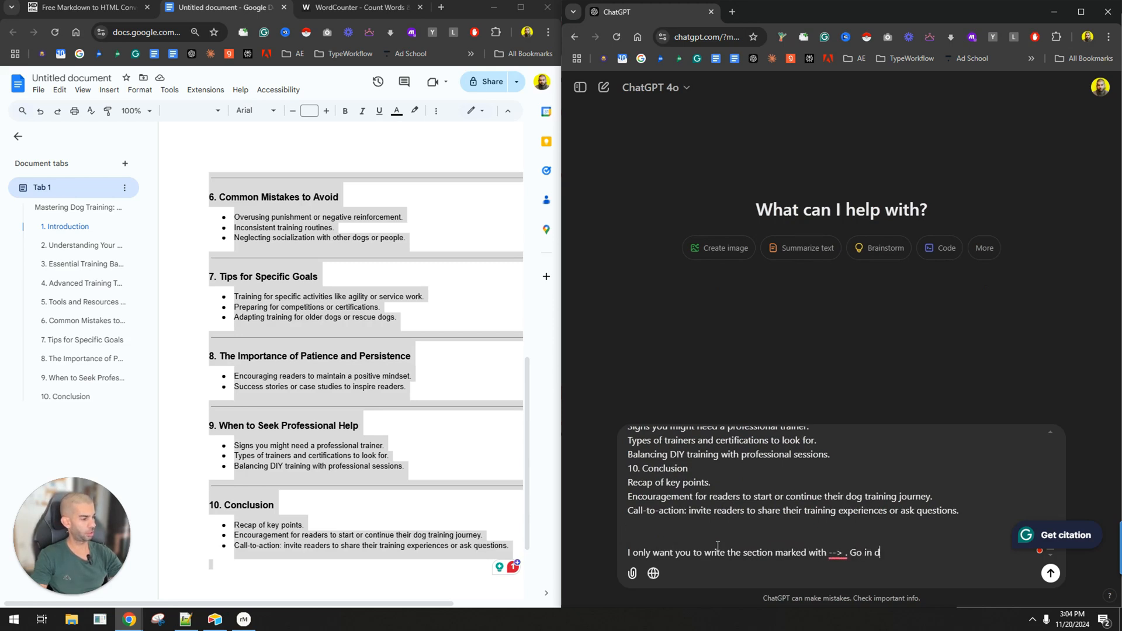
{"action": "type", "text": "etail on this section and prov"}
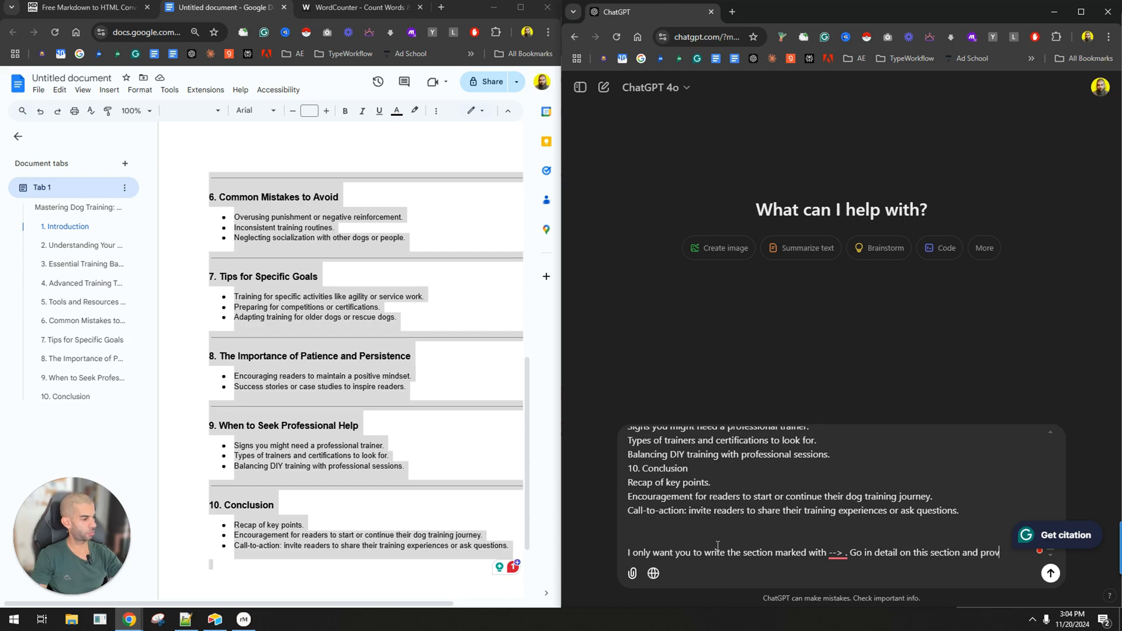
{"action": "type", "text": "ide as much relev"}
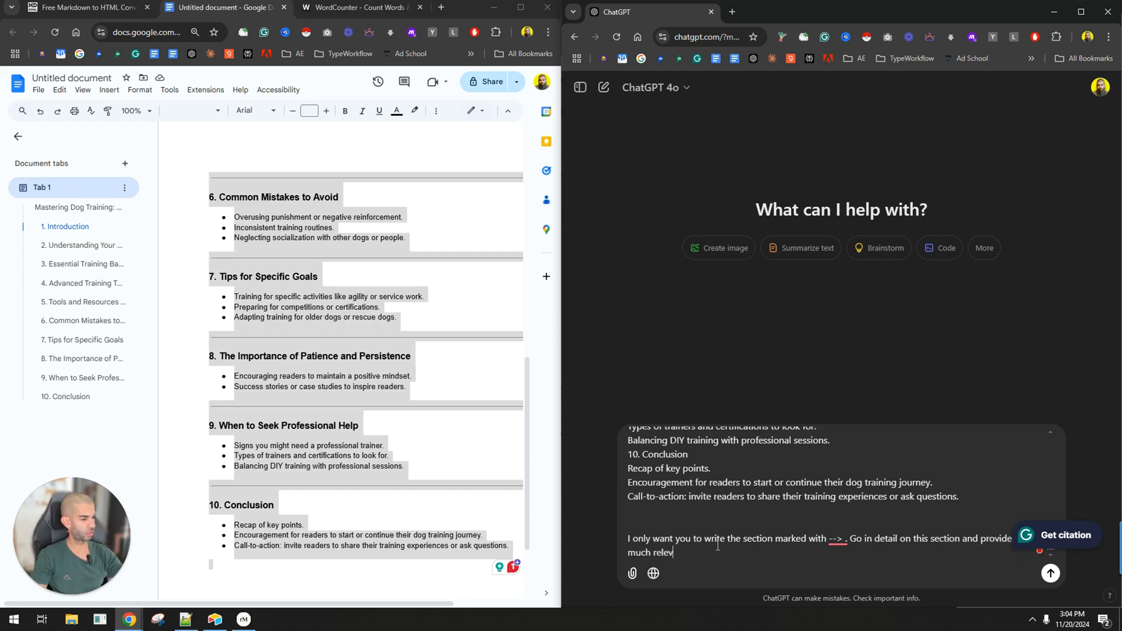
{"action": "type", "text": "ant information to the reader. You can mention"}
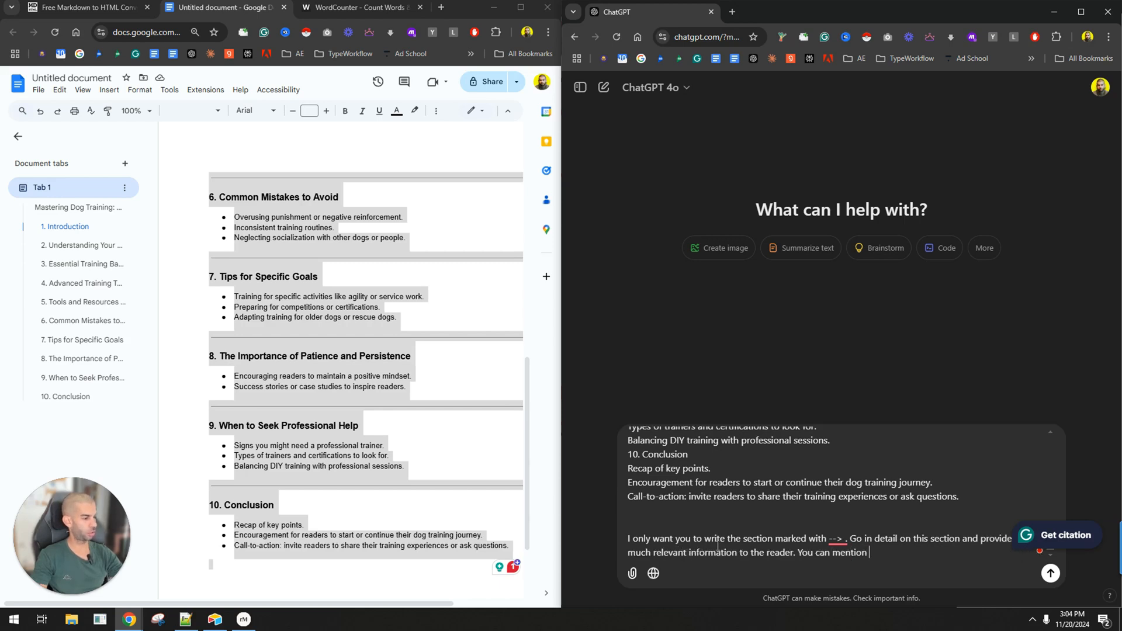
Continue the prompt with "You can reference other sections of the outline but do not go in detail about them.".
{"action": "key", "text": "BackSpace"}
{"action": "key", "text": "BackSpace"}
{"action": "key", "text": "BackSpace"}
{"action": "key", "text": "BackSpace"}
{"action": "key", "text": "BackSpace"}
{"action": "key", "text": "BackSpace"}
{"action": "key", "text": "BackSpace"}
{"action": "key", "text": "BackSpace"}
{"action": "type", "text": "reference "}
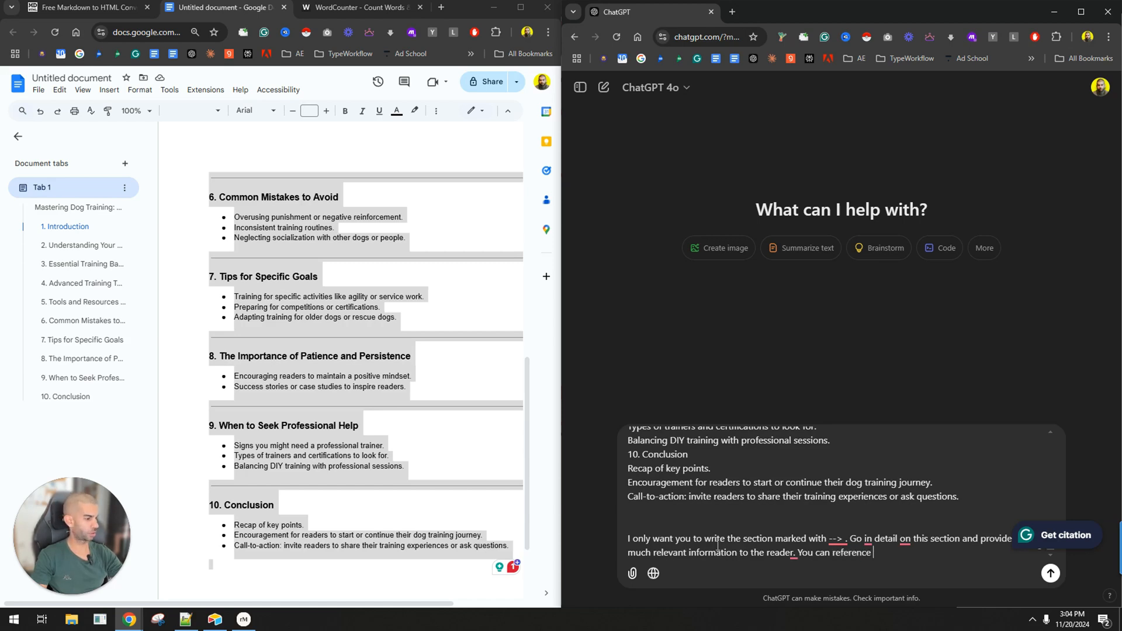
{"action": "type", "text": "other sections of the outline "}
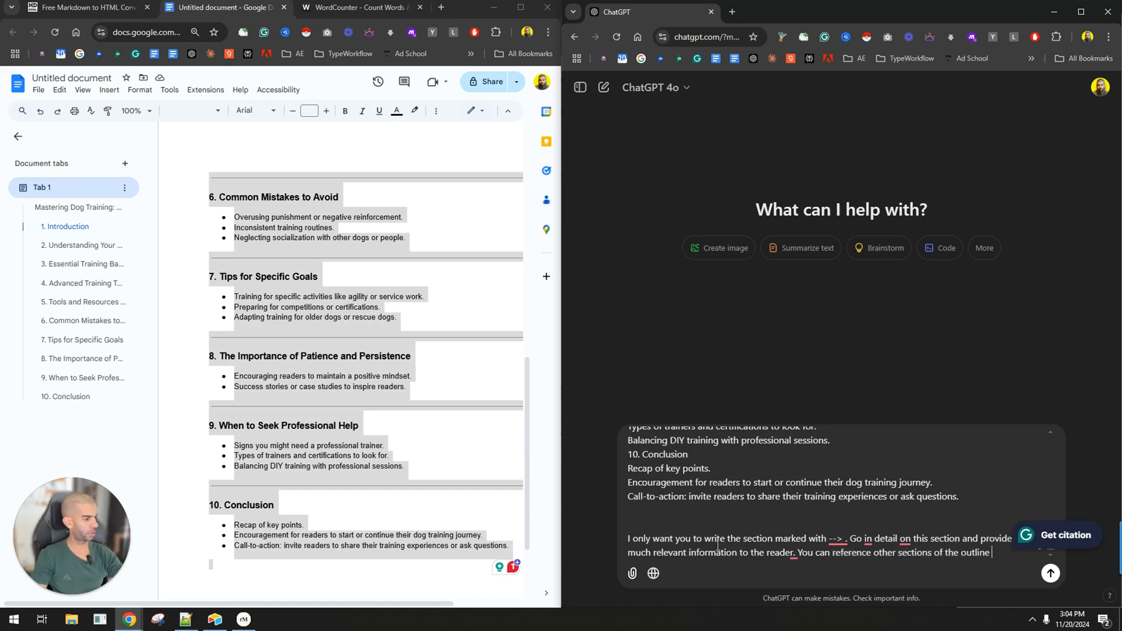
{"action": "type", "text": "but "}
{"action": "type", "text": "do not go "}
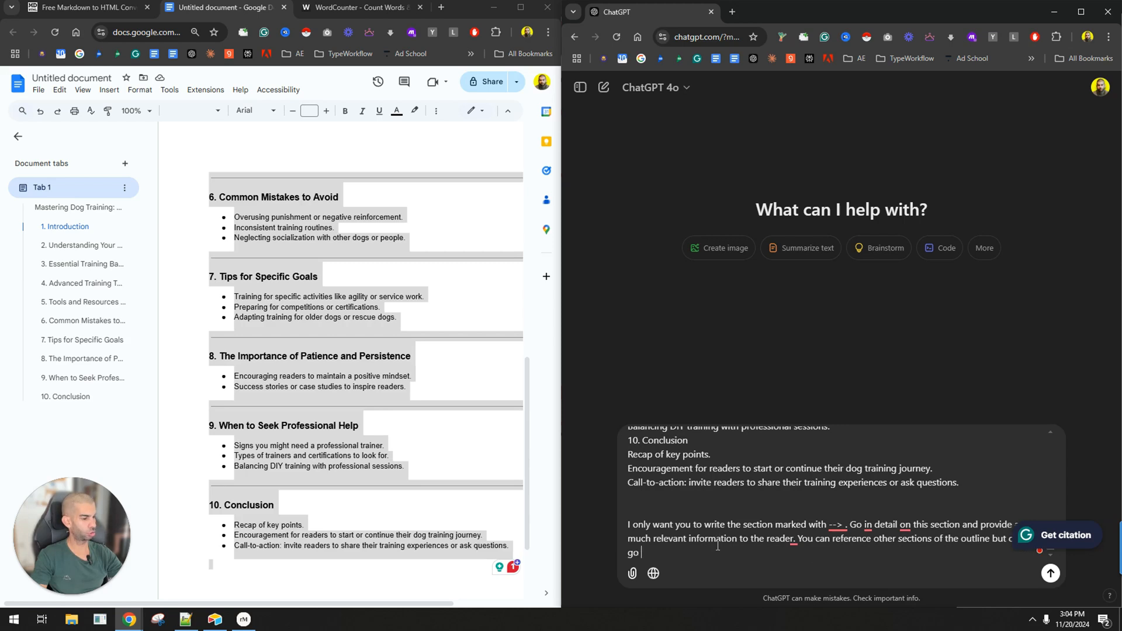
{"action": "type", "text": "in detail about them. Again, only "}
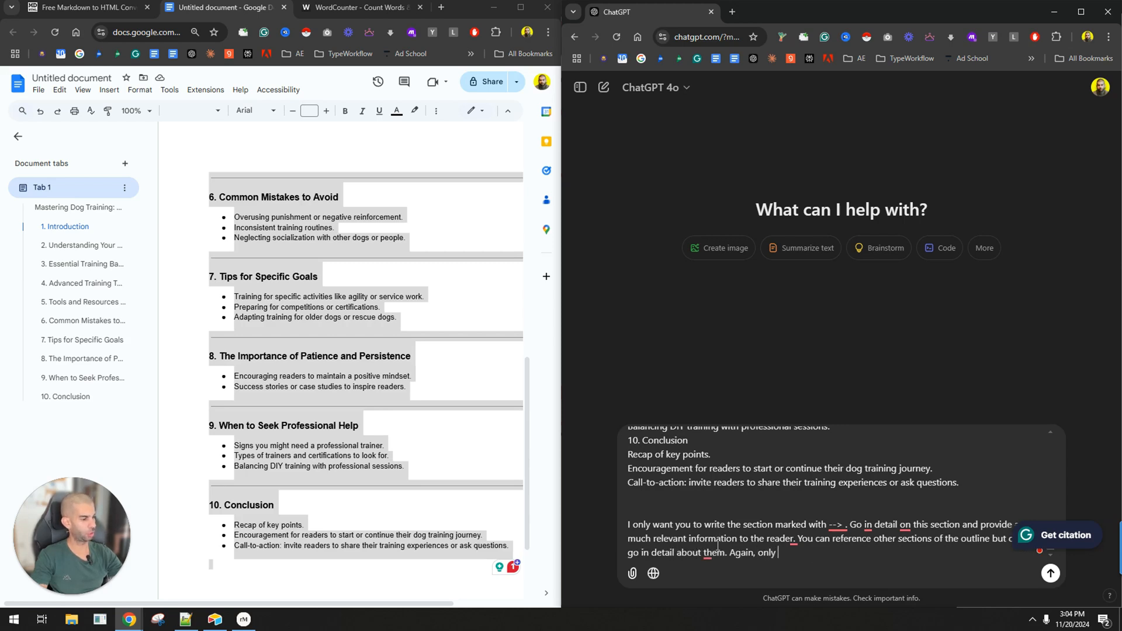
{"action": "type", "text": "write the f"}
Add the sentence "Again, only write the section with --> in full." to the end of the prompt's instructions.
{"action": "key", "text": "BackSpace"}
{"action": "type", "text": "section with -->"}
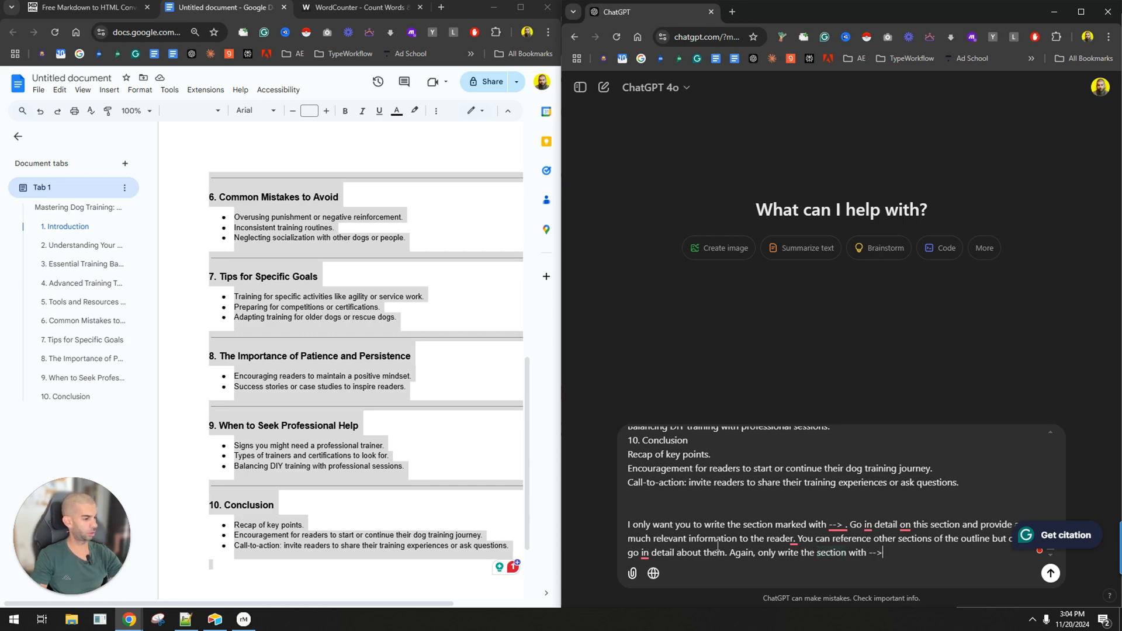
{"action": "type", "text": " in full."}
Add the line "Here's the section to write:" as a new paragraph below the prompt's instructions.
{"action": "key", "text": "shift+Return"}
{"action": "key", "text": "shift+Return"}
{"action": "type", "text": "Here's the section "}
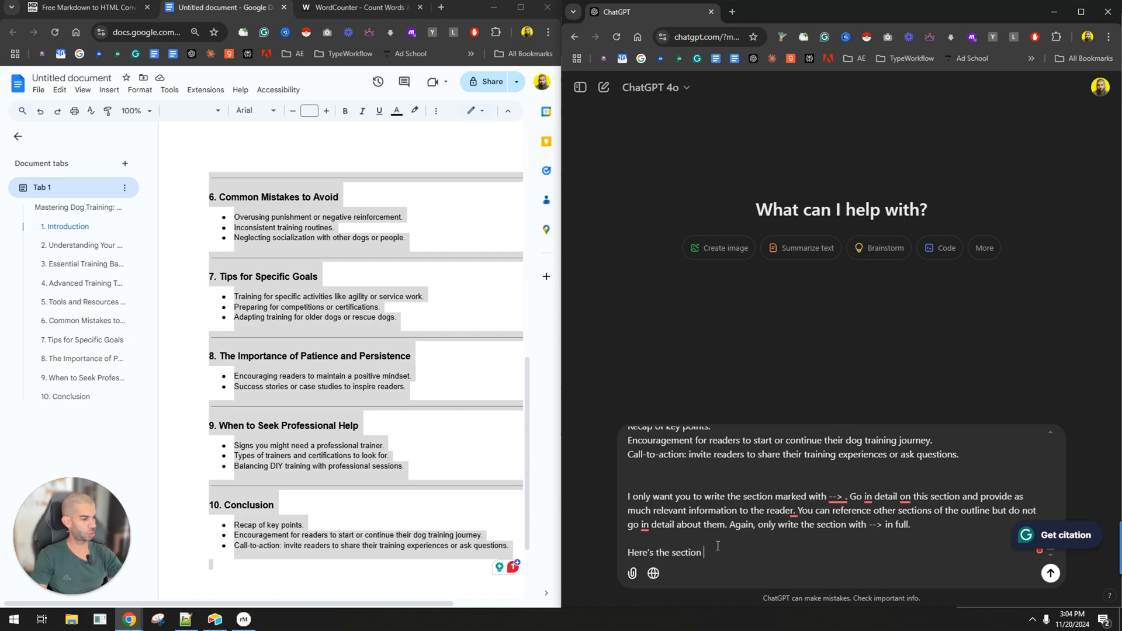
{"action": "type", "text": "to write:"}
{"action": "key", "text": "shift+Return"}
{"action": "key", "text": "shift+Return"}
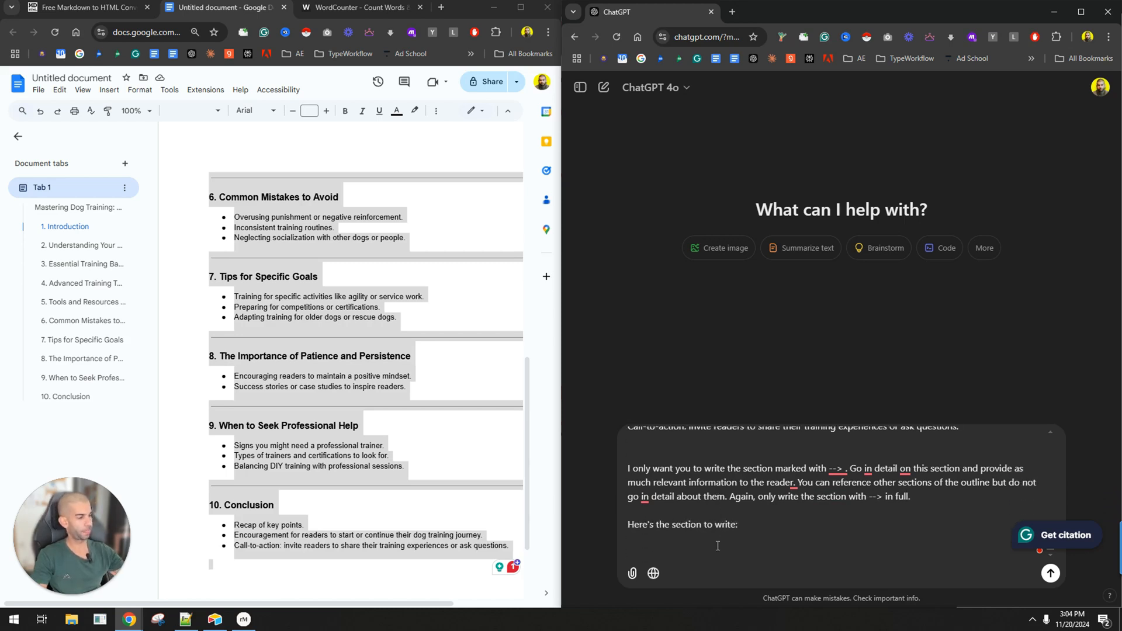
{"action": "key", "text": "ctrl+v"}
Below "Here's the section to write:", insert the --> marker followed by a second copy of the full outline.
{"action": "scroll", "coordinate": [725, 503], "scroll_direction": "up", "scroll_amount": 15}
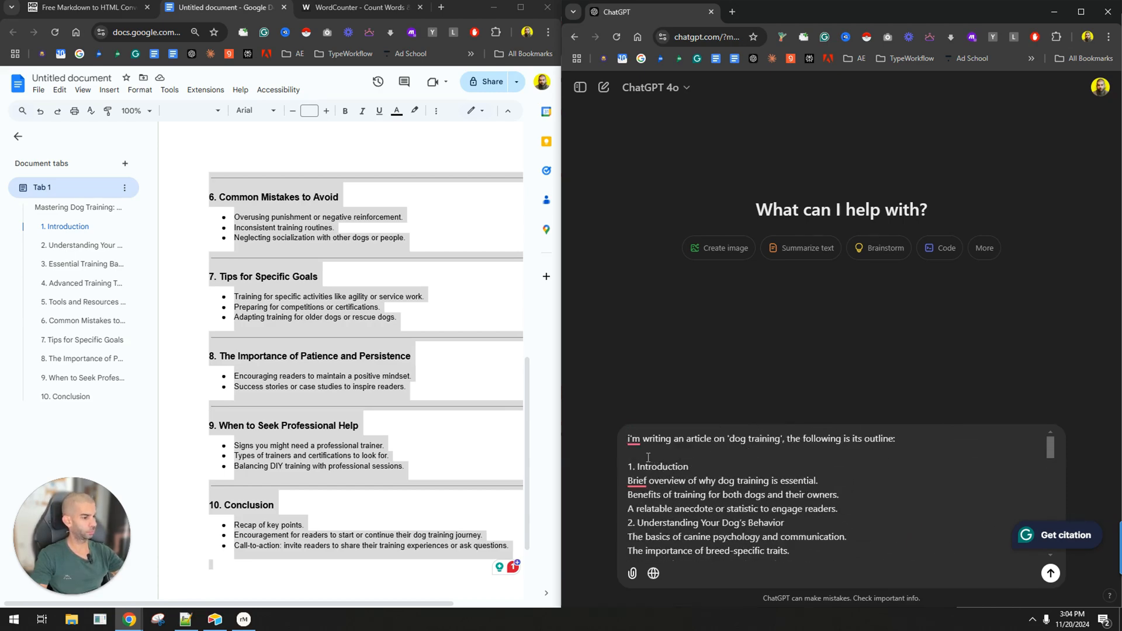
{"action": "scroll", "coordinate": [647, 457], "scroll_direction": "down", "scroll_amount": 15}
{"action": "scroll", "coordinate": [770, 492], "scroll_direction": "up", "scroll_amount": 1}
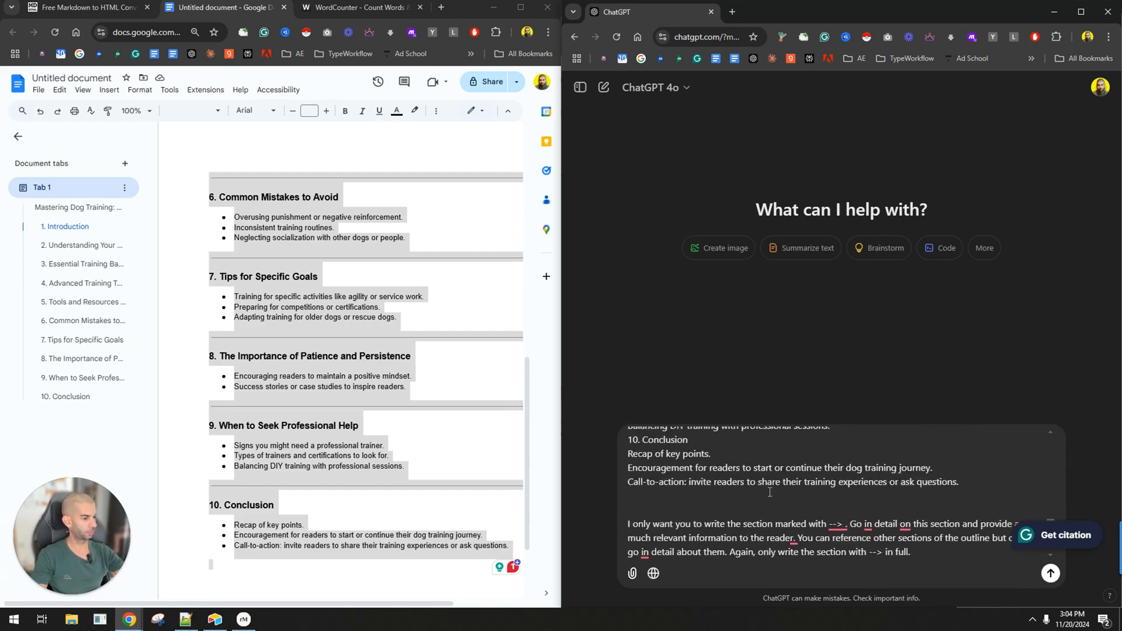
{"action": "left_click_drag", "start_coordinate": [994, 491], "coordinate": [951, 499]}
{"action": "left_click_drag", "start_coordinate": [829, 525], "coordinate": [846, 524]}
{"action": "scroll", "coordinate": [711, 548], "scroll_direction": "down", "scroll_amount": 2}
{"action": "left_click", "coordinate": [737, 541]}
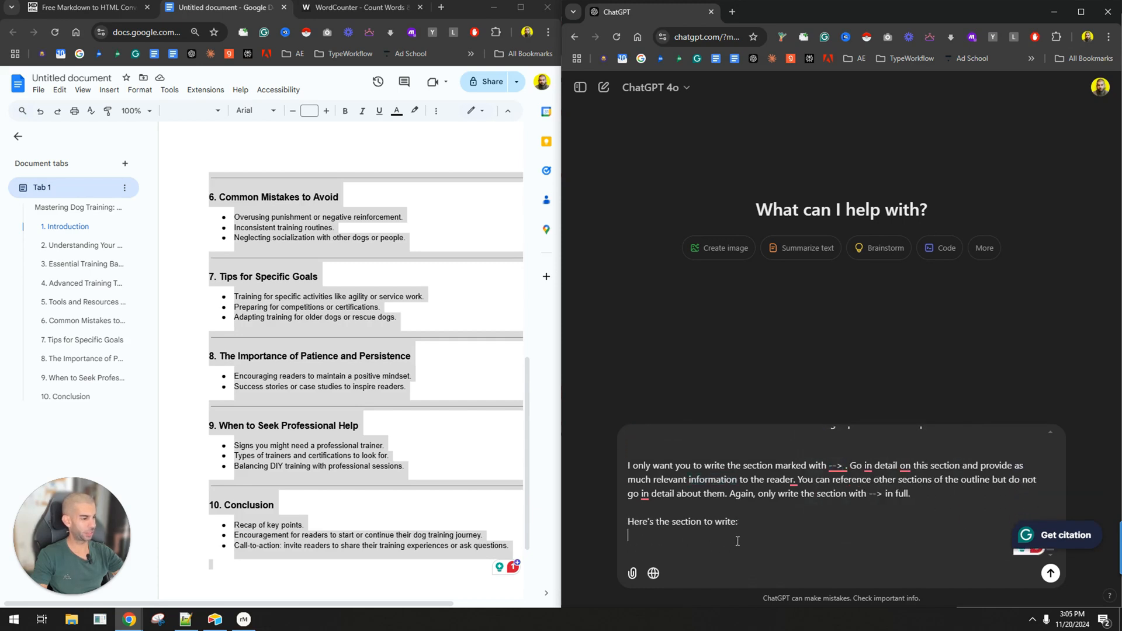
{"action": "type", "text": "++"}
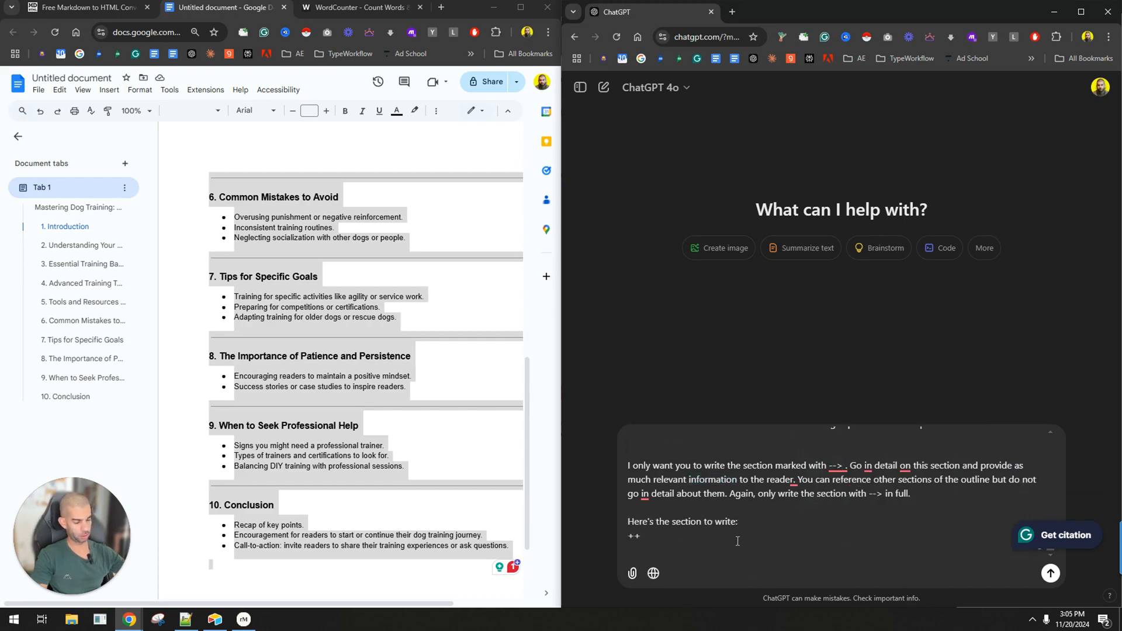
{"action": "key", "text": "BackSpace"}
{"action": "key", "text": "BackSpace"}
{"action": "key", "text": "Return"}
{"action": "type", "text": "-->"}
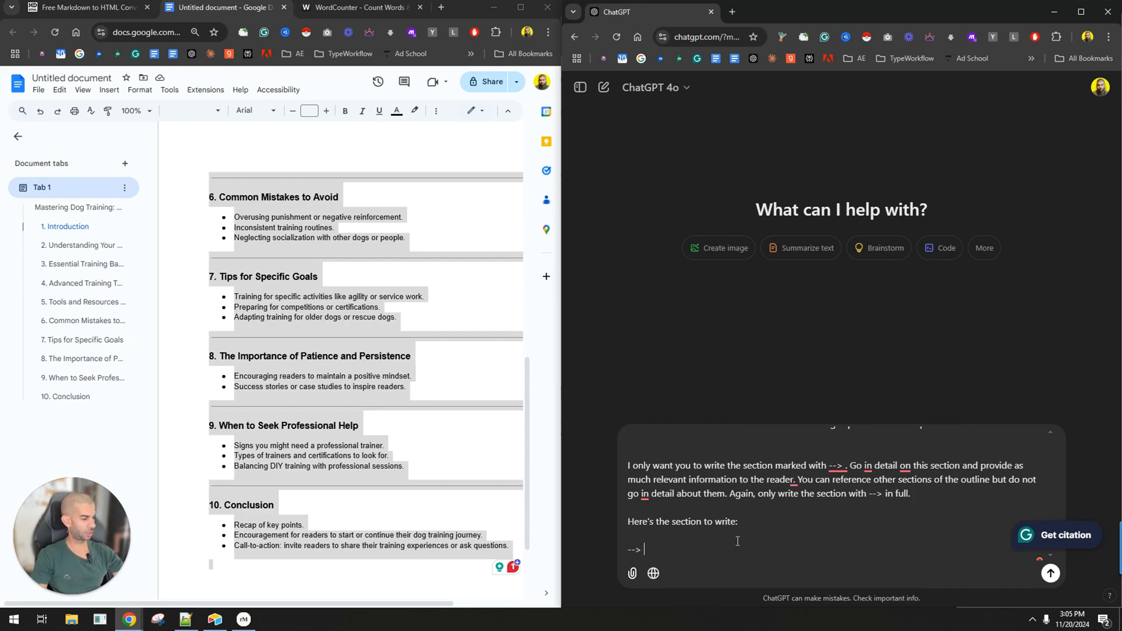
{"action": "key", "text": "super+v"}
Remove the line break after the --> marker so that it directly precedes "1. Introduction" in the second outline.
{"action": "left_click", "coordinate": [720, 401]}
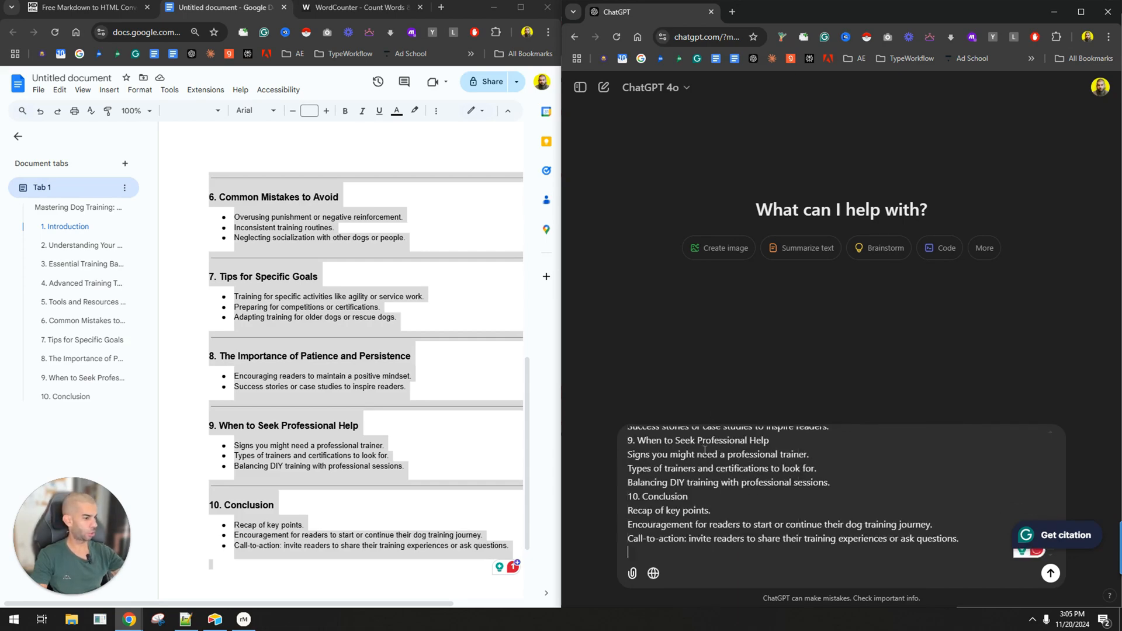
{"action": "scroll", "coordinate": [705, 450], "scroll_direction": "up", "scroll_amount": 10}
{"action": "scroll", "coordinate": [654, 491], "scroll_direction": "down", "scroll_amount": 2}
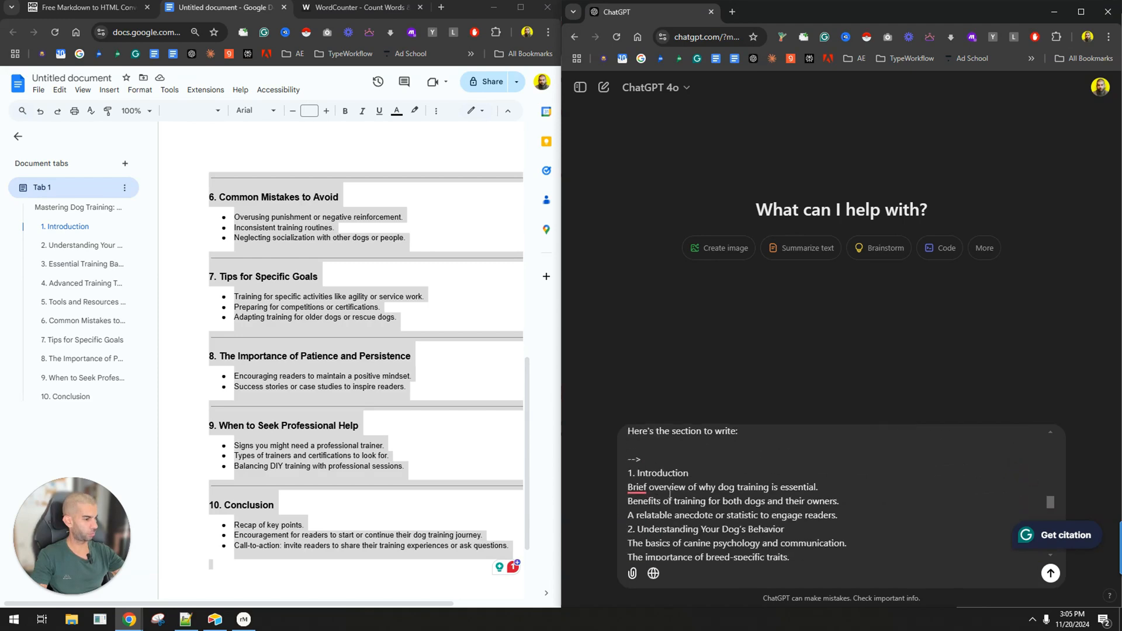
{"action": "key", "text": "Delete"}
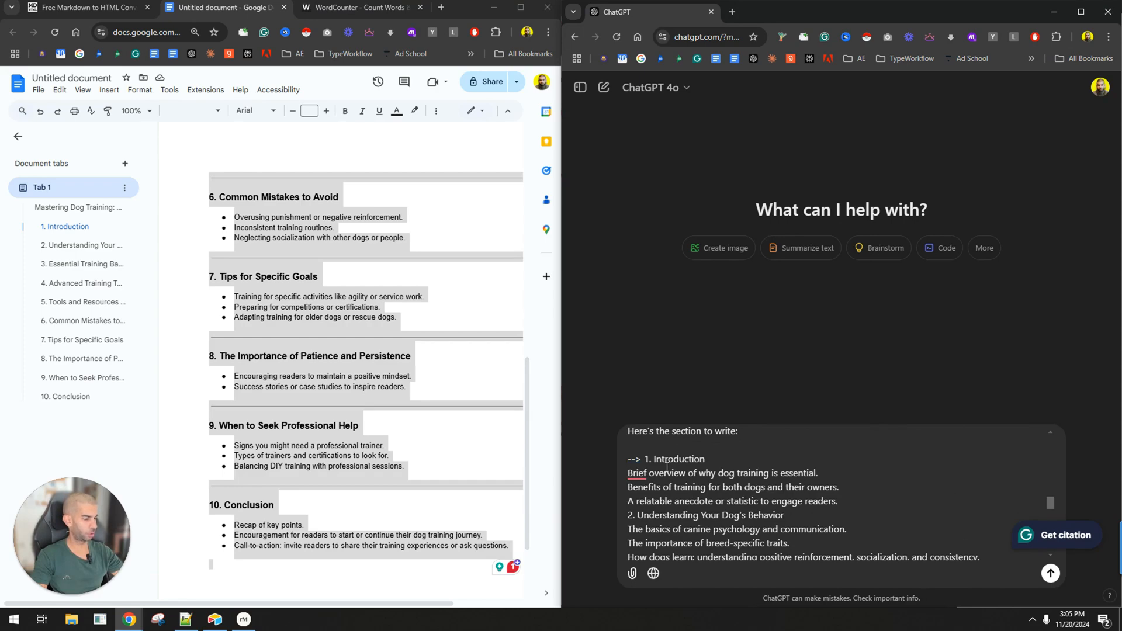
Copy the outline with its --> marker from the ChatGPT prompt into the open Notepad++ document.
{"action": "key", "text": "ctrl+a"}
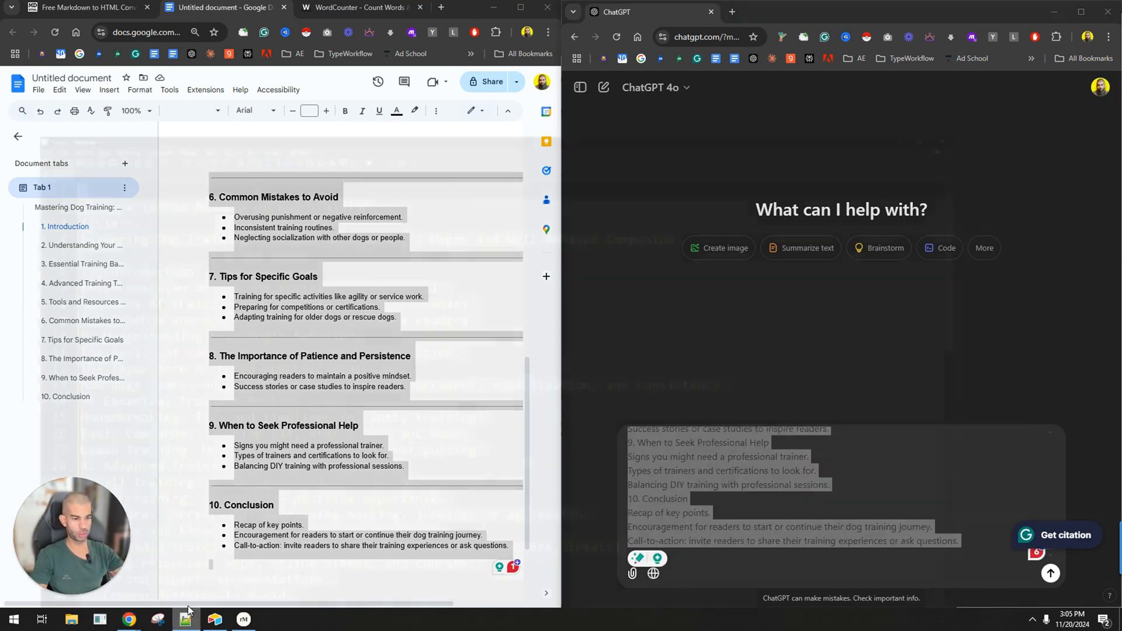
{"action": "left_click", "coordinate": [185, 620]}
{"action": "left_click", "coordinate": [1054, 6]}
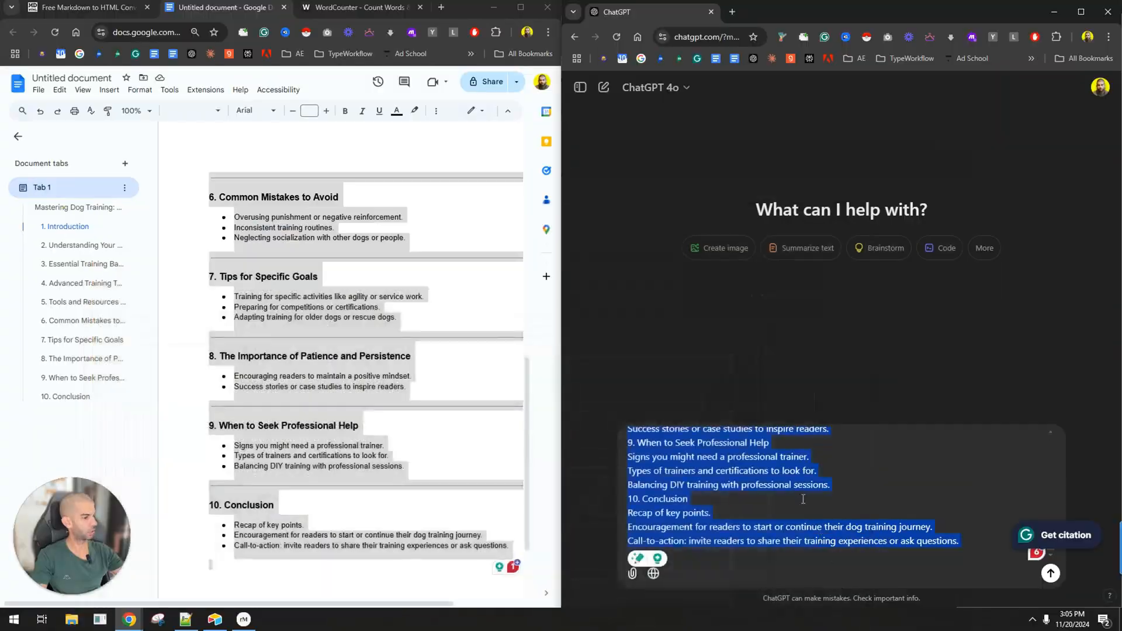
{"action": "left_click", "coordinate": [803, 499]}
{"action": "type", "text": "+"}
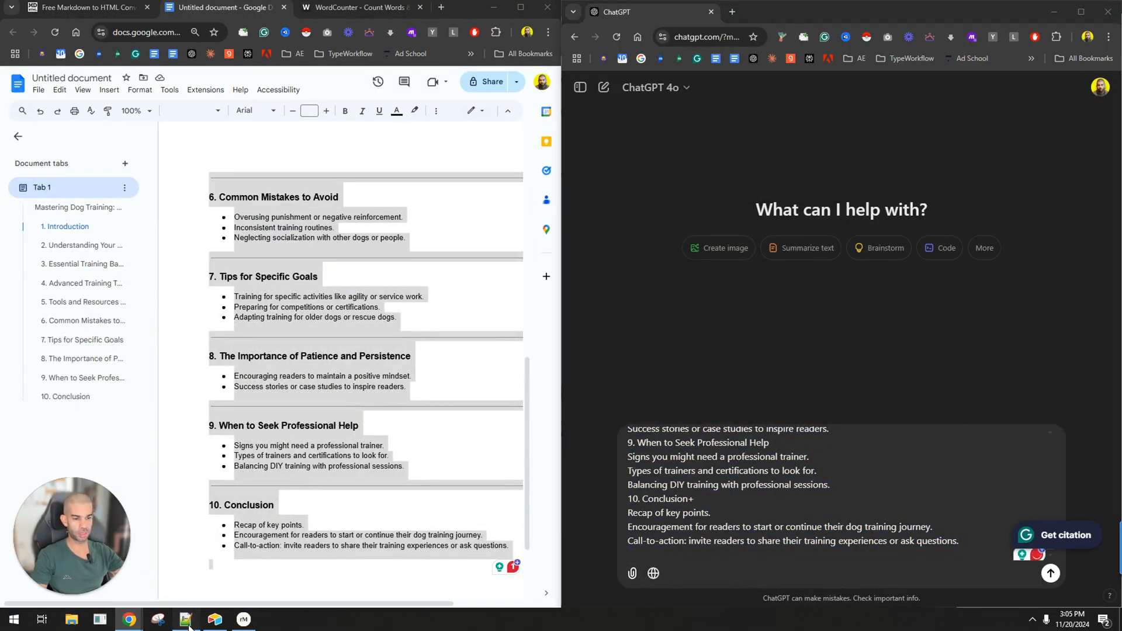
{"action": "left_click", "coordinate": [185, 619]}
{"action": "scroll", "coordinate": [133, 184], "scroll_direction": "up", "scroll_amount": 8}
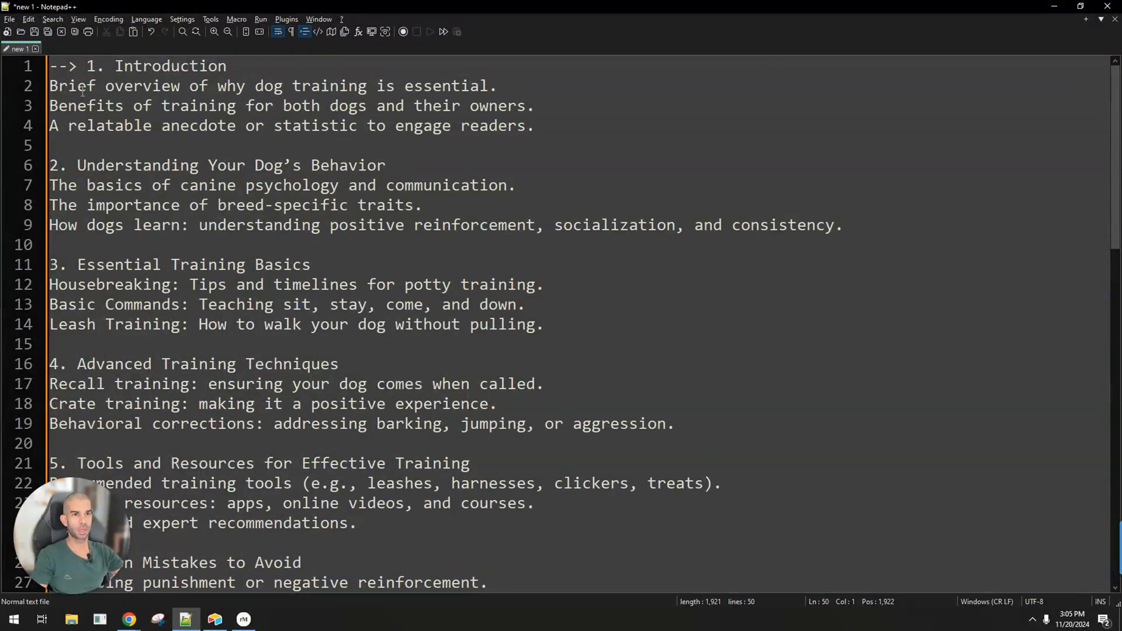
Move the --> marker from "1. Introduction" to the front of "2. Understanding Your Dog's Behavior" in the Notepad++ outline.
{"action": "left_click_drag", "start_coordinate": [86, 68], "coordinate": [49, 69]}
{"action": "key", "text": "ctrl+x"}
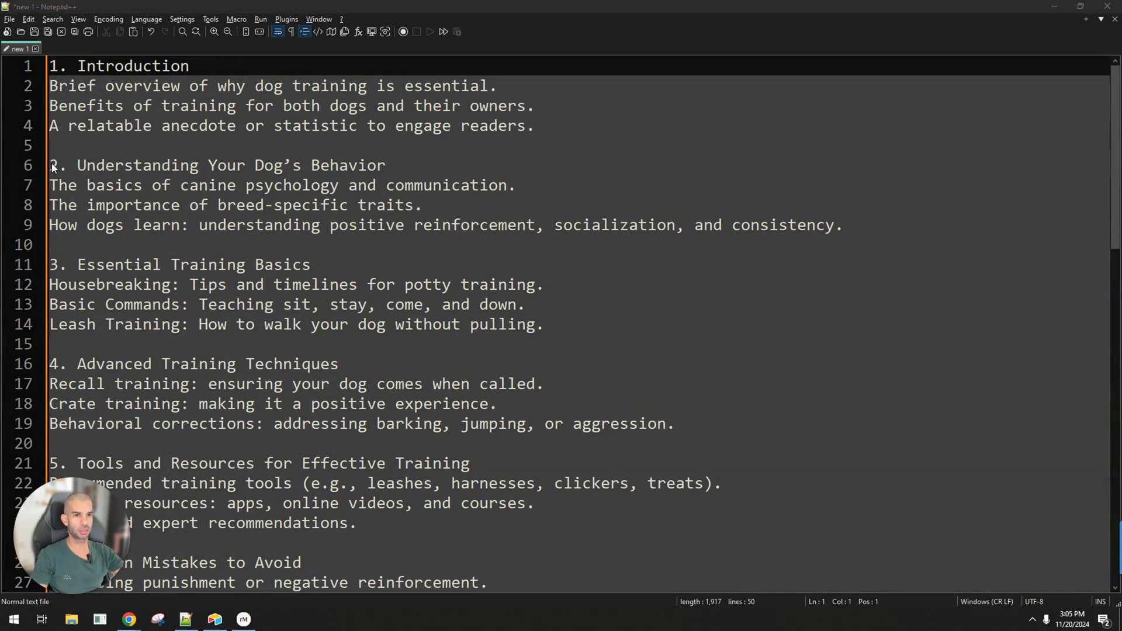
{"action": "left_click", "coordinate": [68, 167]}
{"action": "key", "text": "ctrl+v"}
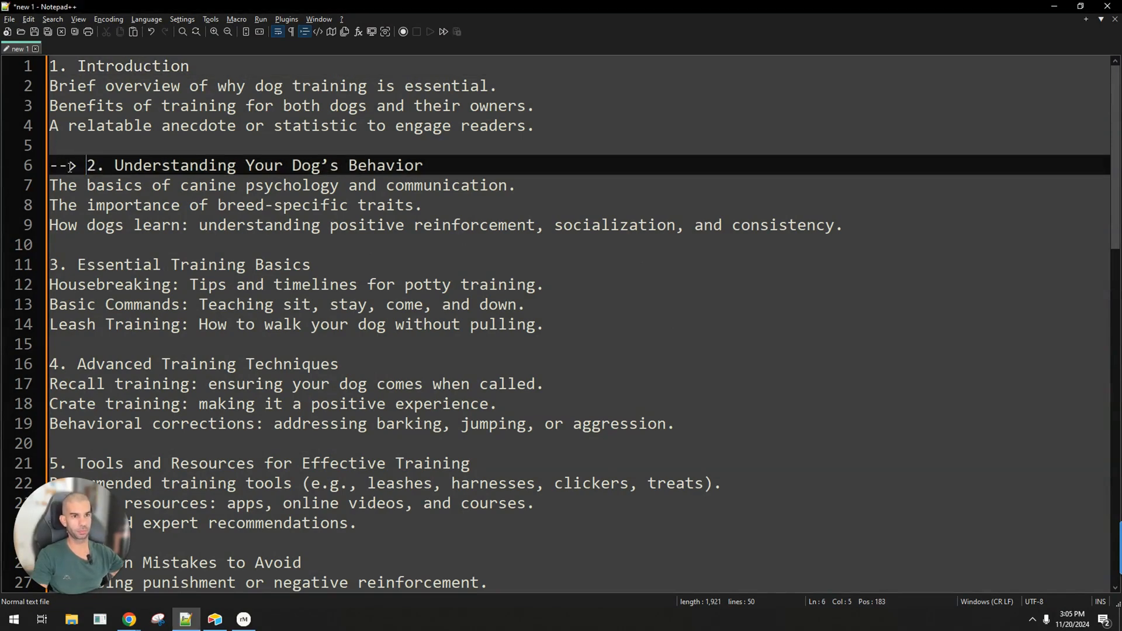
Send the finished prompt to ChatGPT and paste the Notepad++ outline marked at section 2 as the next message's draft.
{"action": "key", "text": "ctrl+a"}
{"action": "left_click", "coordinate": [1055, 6]}
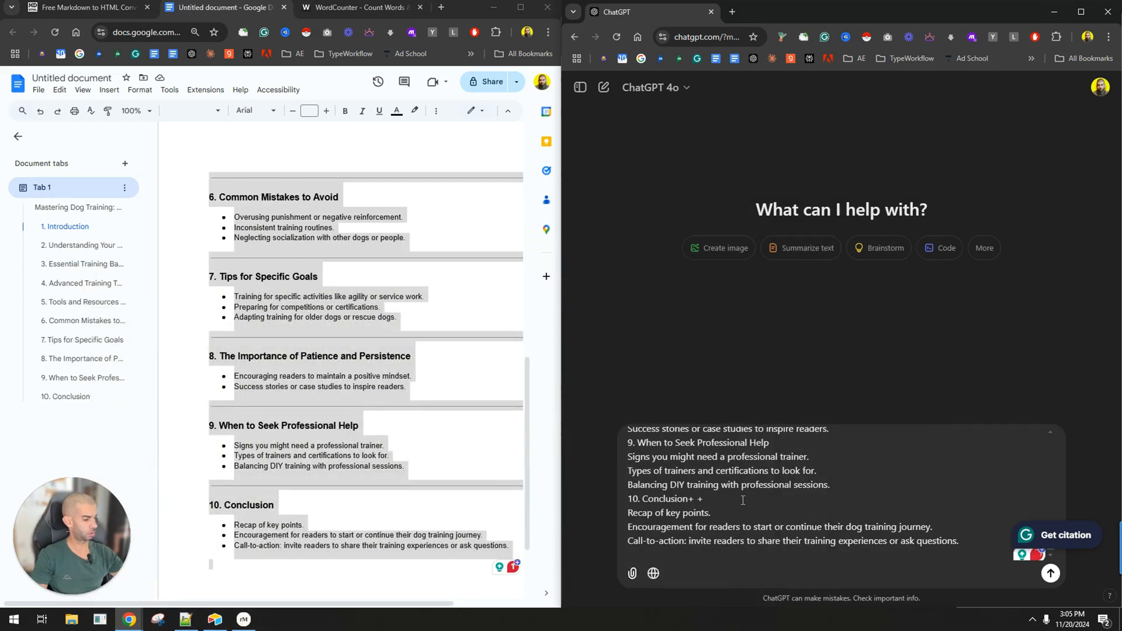
{"action": "key", "text": "Return"}
{"action": "key", "text": "ctrl+v"}
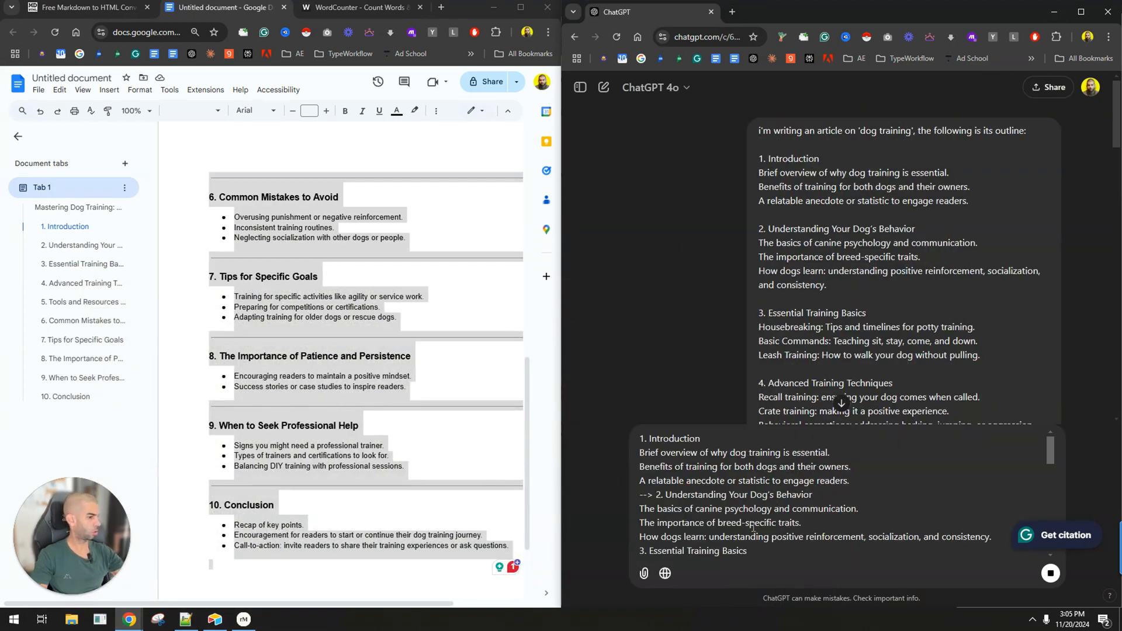
{"action": "scroll", "coordinate": [699, 367], "scroll_direction": "down", "scroll_amount": 1}
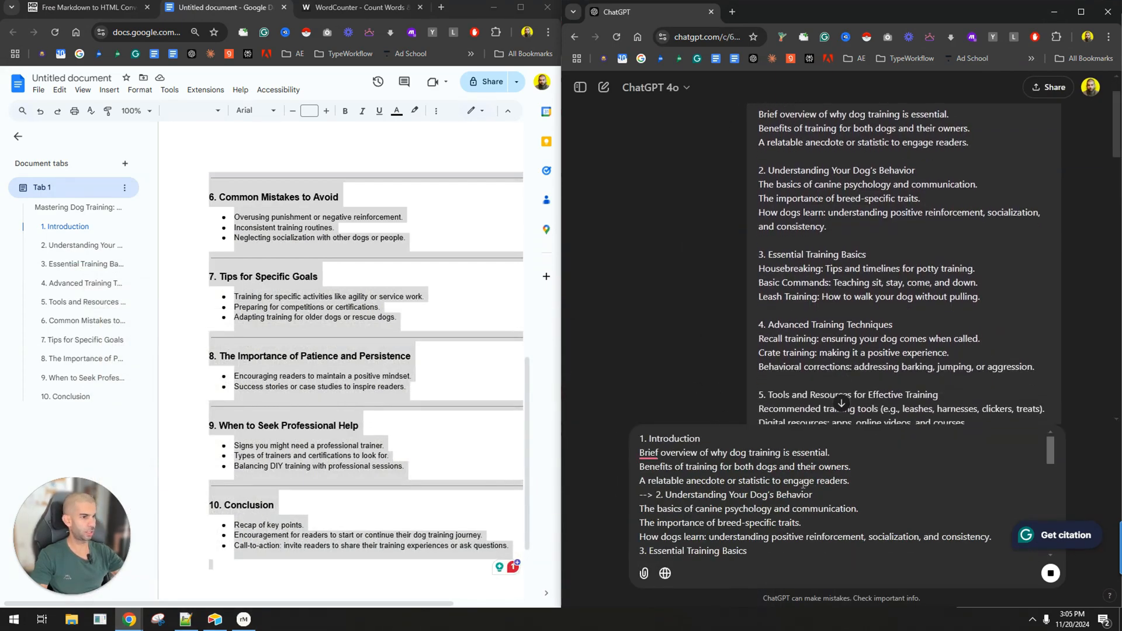
Open a new blank Google Docs document in a separate tab of the other browser window.
{"action": "left_click", "coordinate": [394, 280]}
{"action": "middle_click", "coordinate": [155, 55]}
{"action": "left_click", "coordinate": [365, 10]}
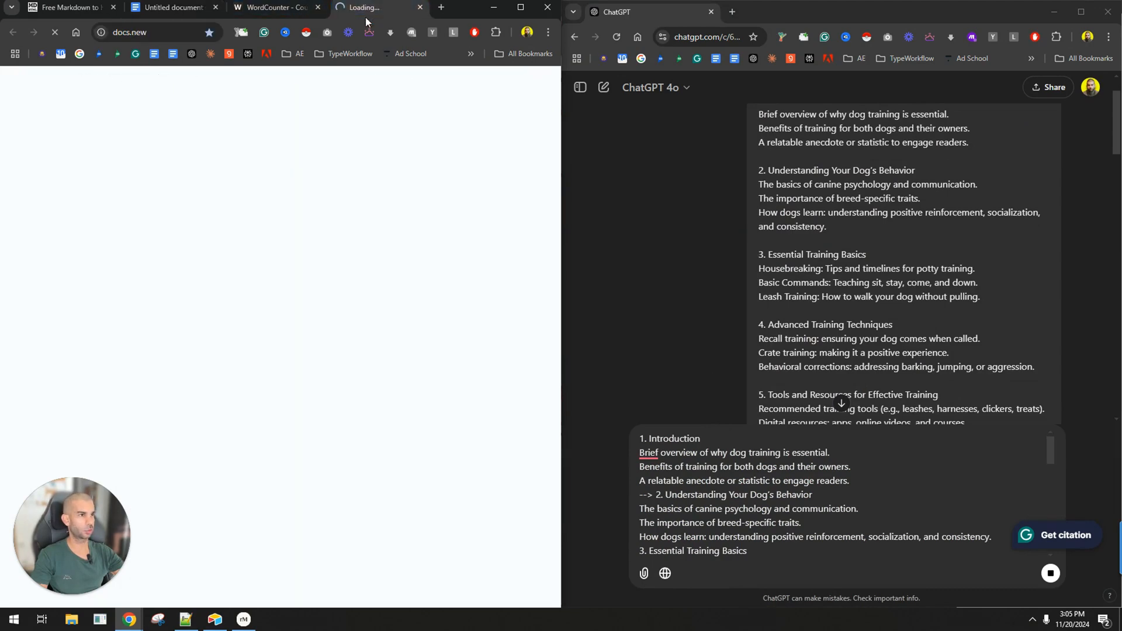
Copy ChatGPT's generated Introduction section into the blank Google Docs document and check its word count.
{"action": "scroll", "coordinate": [690, 255], "scroll_direction": "down", "scroll_amount": 10}
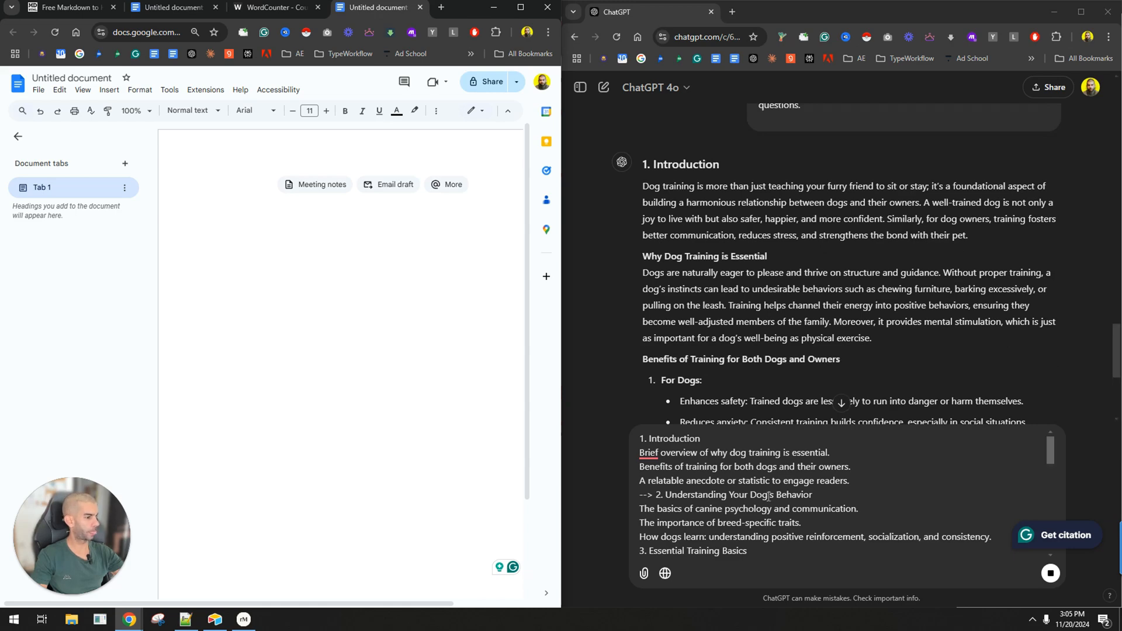
{"action": "left_click_drag", "start_coordinate": [668, 454], "coordinate": [772, 455]}
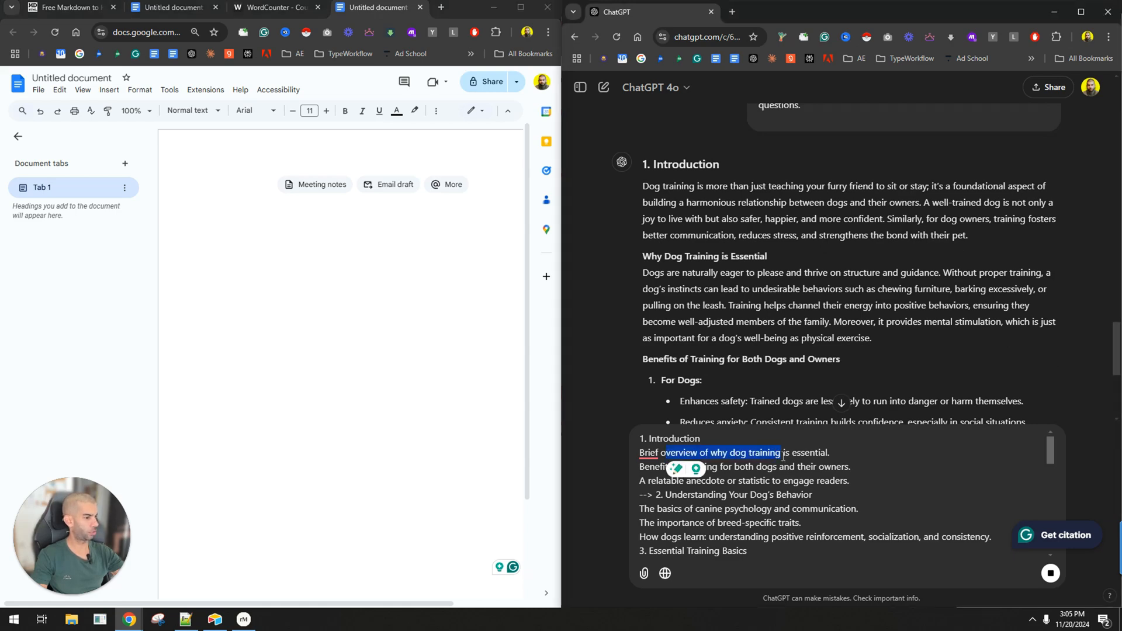
{"action": "left_click_drag", "start_coordinate": [668, 466], "coordinate": [789, 466]}
{"action": "left_click", "coordinate": [760, 480]}
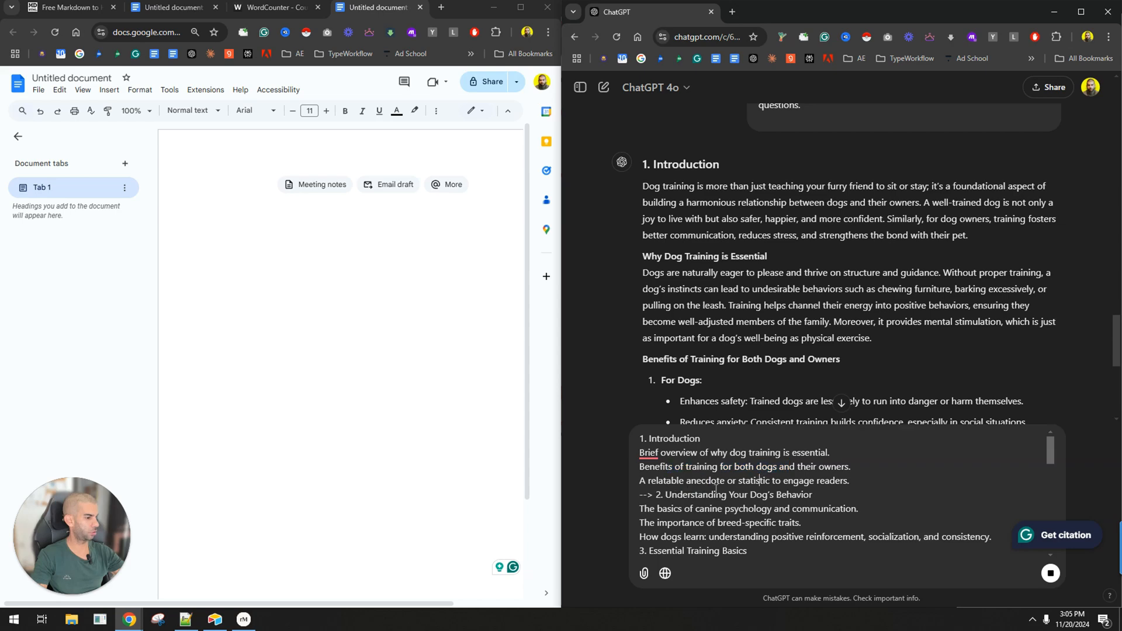
{"action": "scroll", "coordinate": [742, 284], "scroll_direction": "down", "scroll_amount": 6}
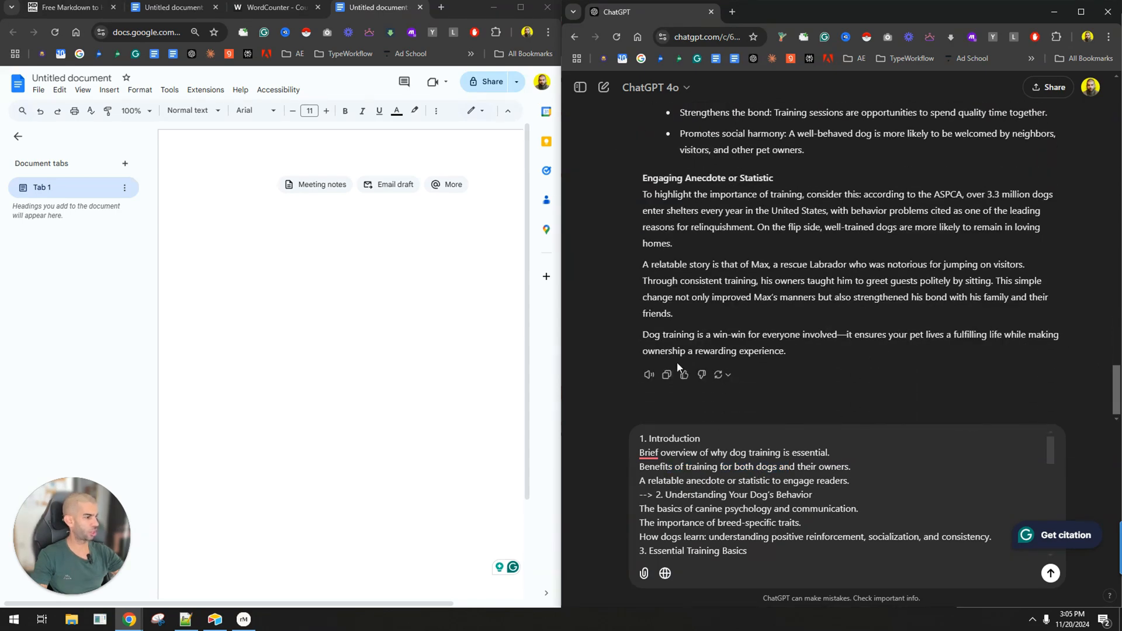
{"action": "left_click", "coordinate": [500, 392]}
{"action": "key", "text": "ctrl+v"}
{"action": "key", "text": "ctrl+shift+c"}
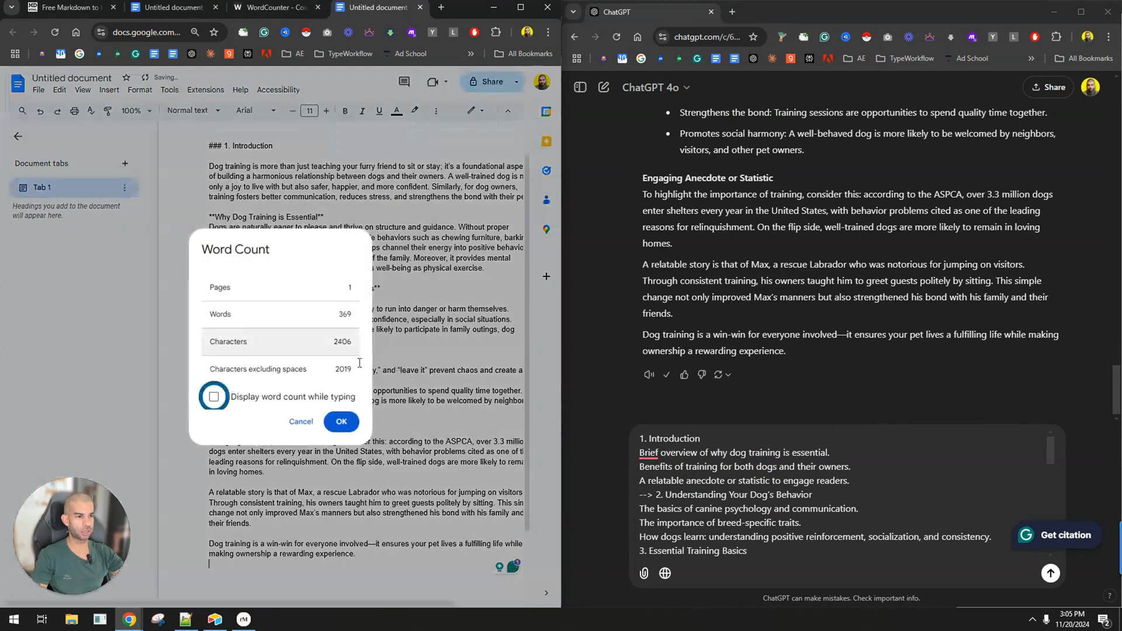
{"action": "key", "text": "Escape"}
Send the drafted outline marked at "2. Understanding Your Dog's Behavior" to ChatGPT.
{"action": "left_click", "coordinate": [750, 479]}
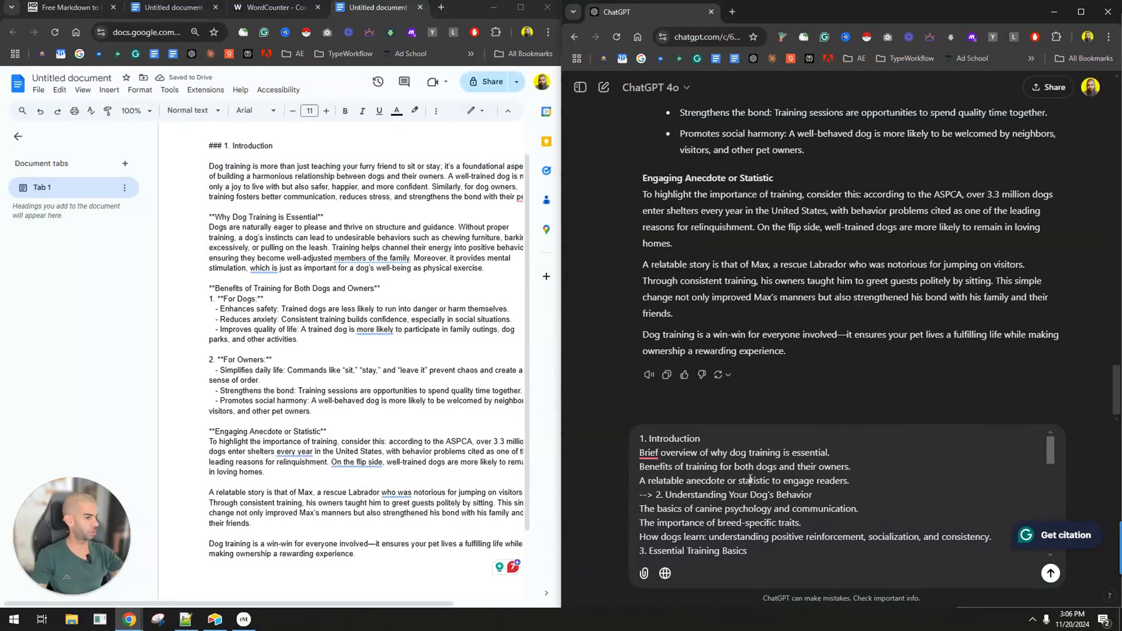
{"action": "key", "text": "Return"}
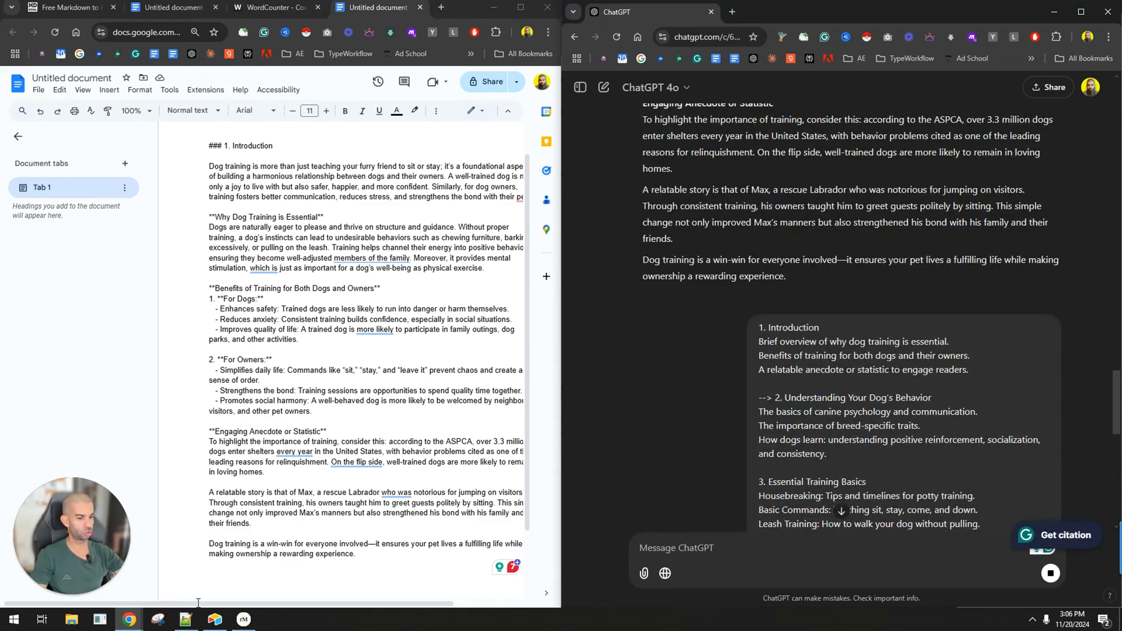
In Notepad++, move the --> marker from section 2 to "3. Essential Training Basics" and copy the whole outline.
{"action": "left_click", "coordinate": [186, 619]}
{"action": "left_click", "coordinate": [88, 166]}
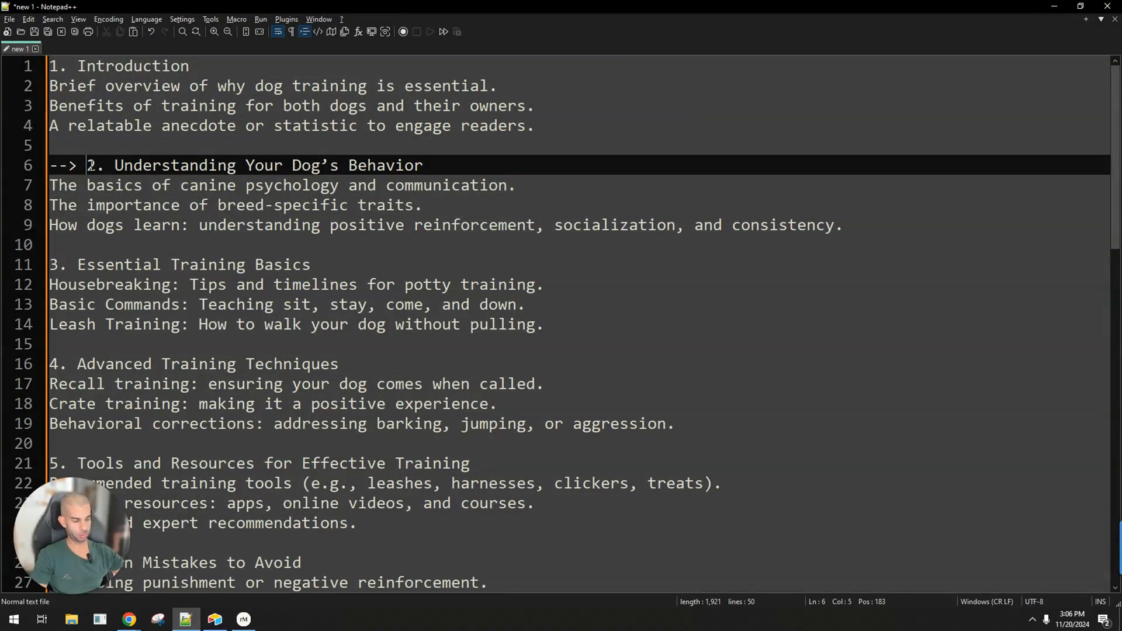
{"action": "key", "text": "BackSpace"}
{"action": "key", "text": "BackSpace"}
{"action": "key", "text": "BackSpace"}
{"action": "key", "text": "BackSpace"}
{"action": "key", "text": "Down"}
{"action": "key", "text": "Down"}
{"action": "key", "text": "Down"}
{"action": "key", "text": "Down"}
{"action": "key", "text": "Down"}
{"action": "key", "text": "Down"}
{"action": "key", "text": "Up"}
{"action": "type", "text": "-->"}
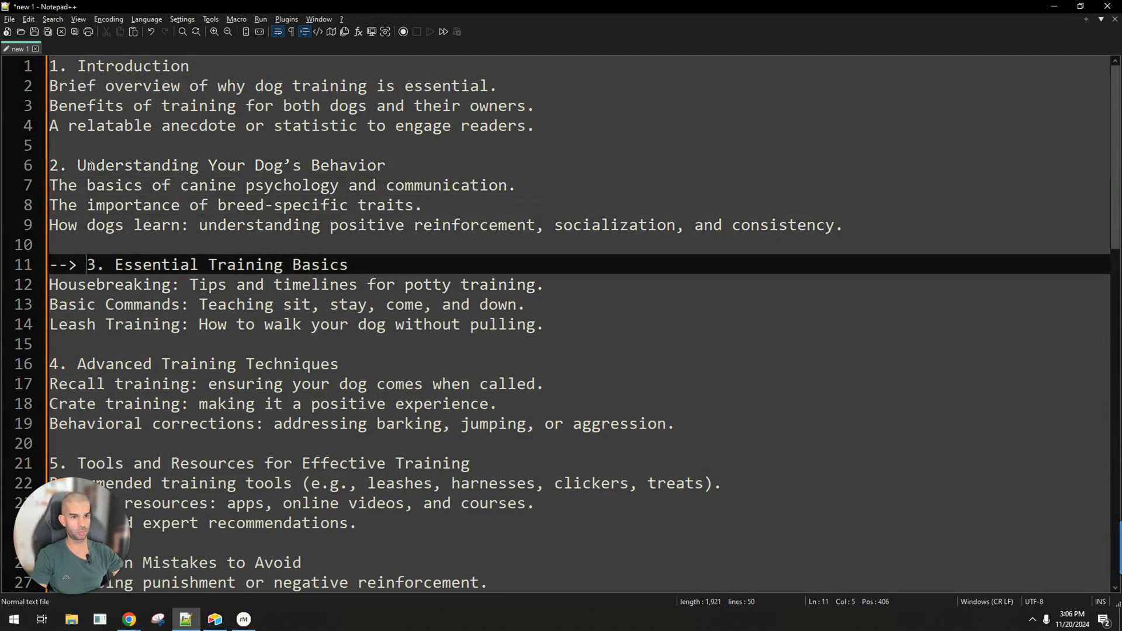
{"action": "key", "text": "ctrl+a"}
{"action": "left_click", "coordinate": [1054, 6]}
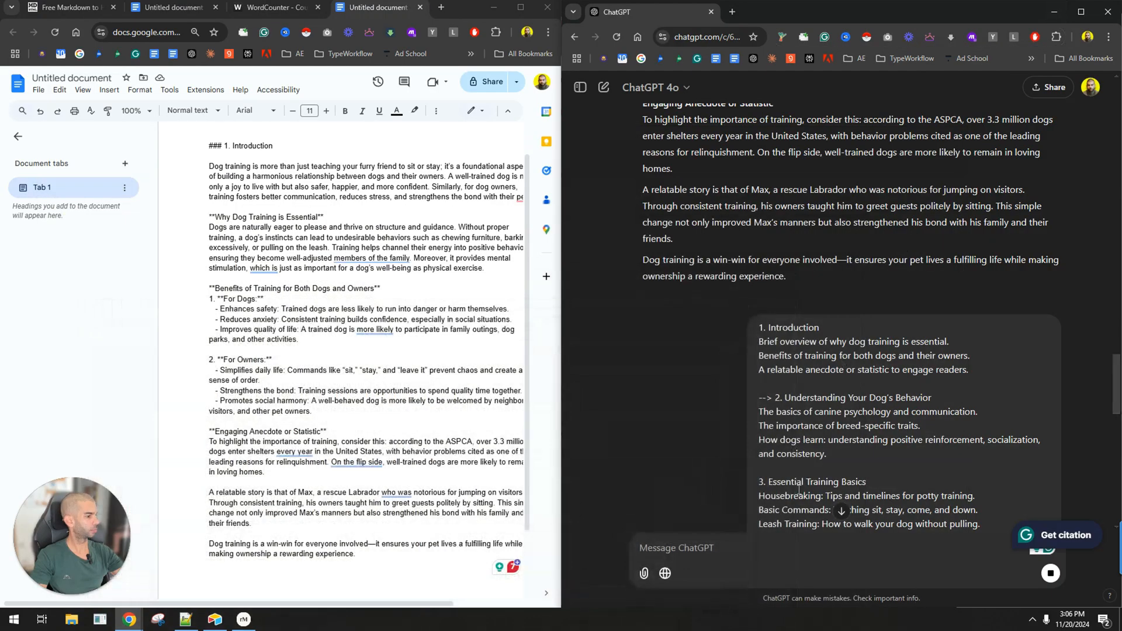
Examine ChatGPT's section 2 response alongside the outline points under "2. Understanding Your Dog's Behavior".
{"action": "scroll", "coordinate": [685, 363], "scroll_direction": "down", "scroll_amount": 15}
{"action": "scroll", "coordinate": [736, 258], "scroll_direction": "down", "scroll_amount": 1}
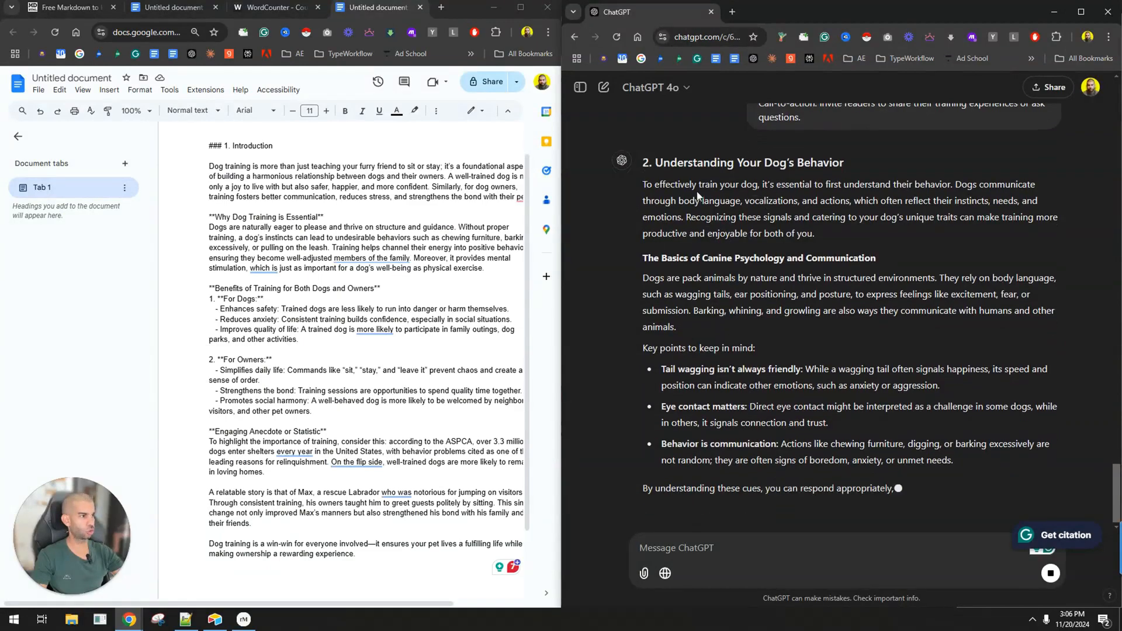
{"action": "scroll", "coordinate": [345, 297], "scroll_direction": "down", "scroll_amount": 3}
{"action": "scroll", "coordinate": [743, 283], "scroll_direction": "down", "scroll_amount": 2}
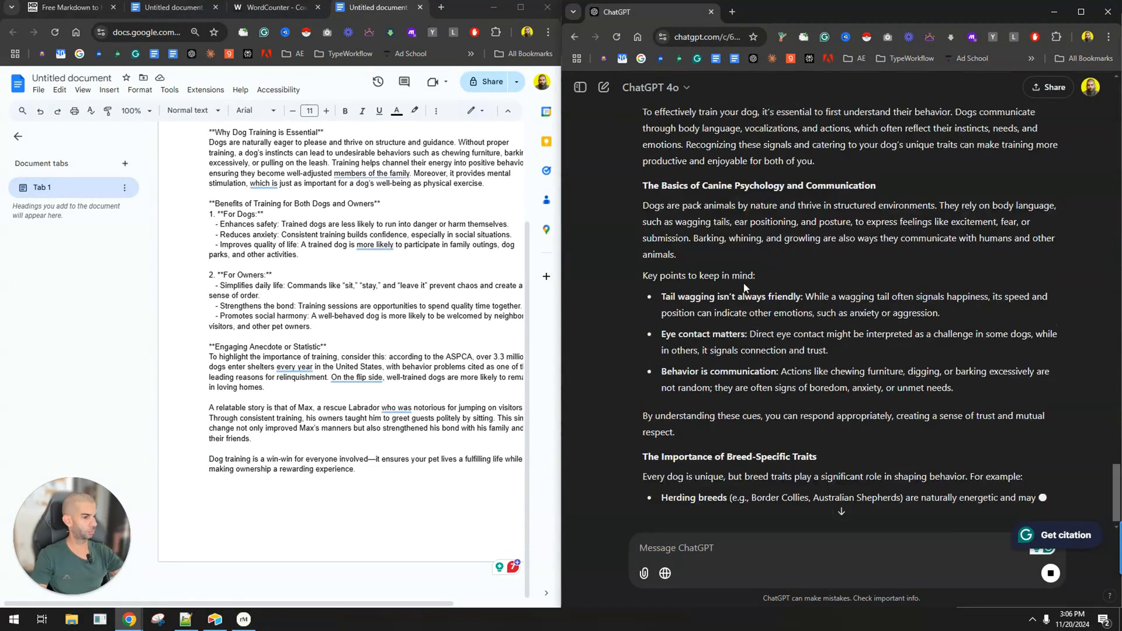
{"action": "scroll", "coordinate": [744, 282], "scroll_direction": "up", "scroll_amount": 10}
{"action": "scroll", "coordinate": [755, 223], "scroll_direction": "up", "scroll_amount": 2}
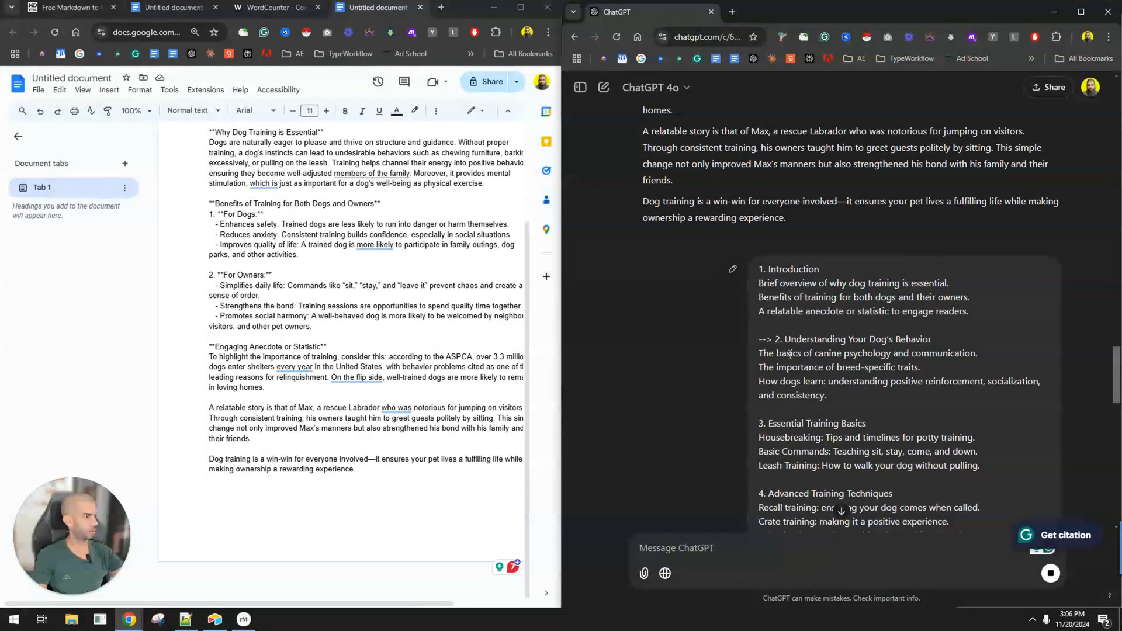
{"action": "left_click_drag", "start_coordinate": [792, 367], "coordinate": [829, 381]}
{"action": "scroll", "coordinate": [663, 350], "scroll_direction": "down", "scroll_amount": 17}
{"action": "scroll", "coordinate": [796, 438], "scroll_direction": "down", "scroll_amount": 3}
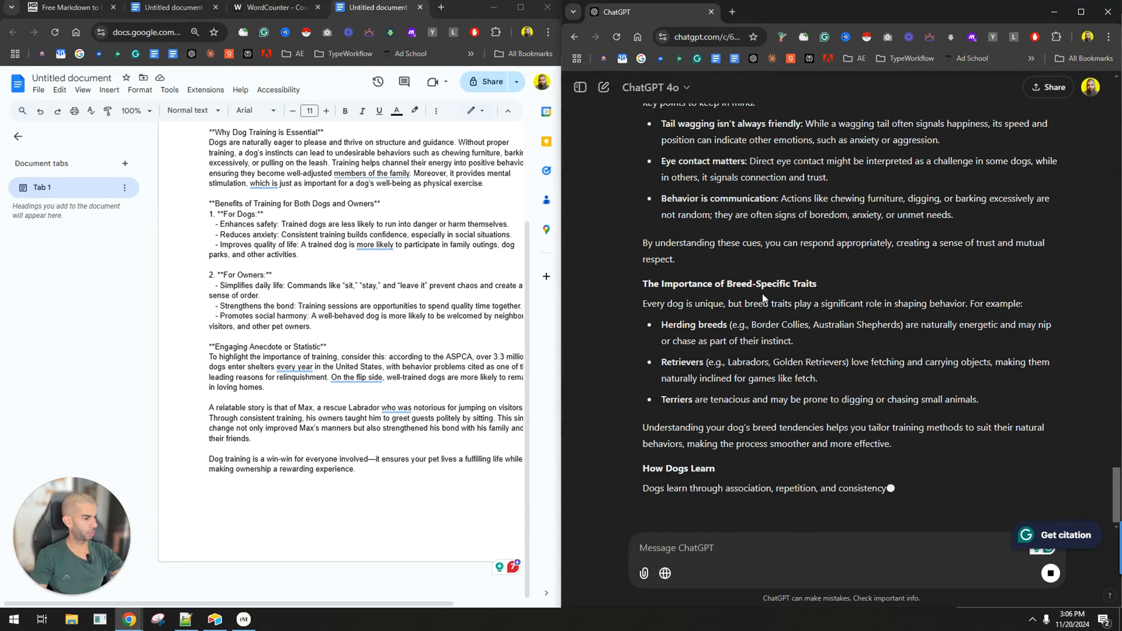
Draft a ChatGPT message containing the copied outline marked at "3. Essential Training Basics", headed "next section:".
{"action": "left_click", "coordinate": [720, 549]}
{"action": "key", "text": "ctrl+v"}
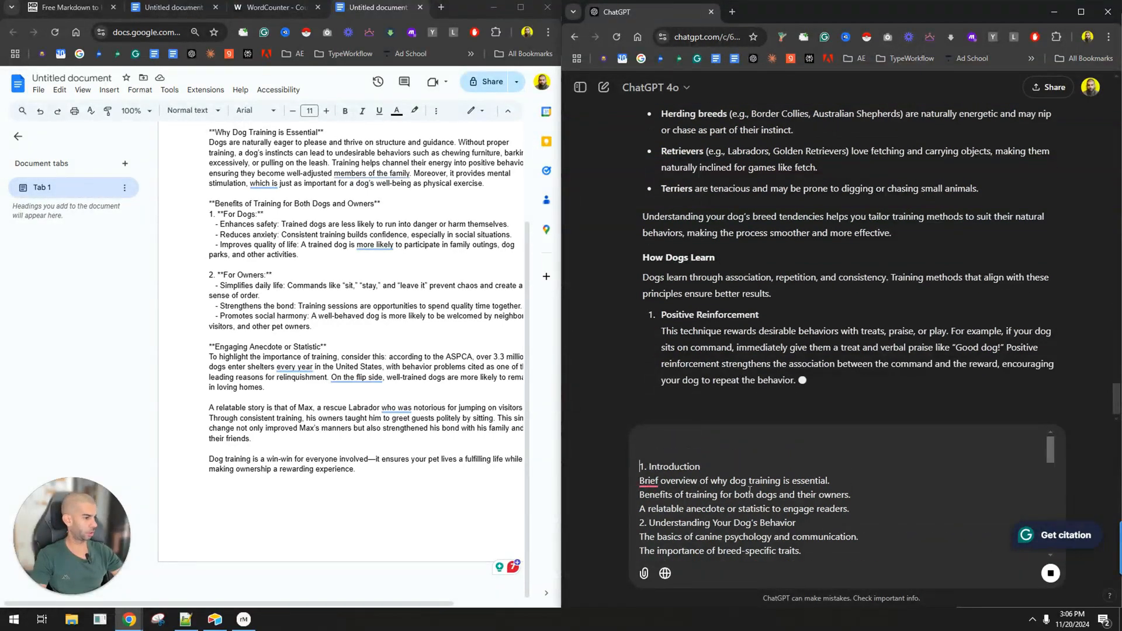
{"action": "key", "text": "shift+Return"}
{"action": "key", "text": "Up"}
{"action": "key", "text": "Up"}
{"action": "key", "text": "Up"}
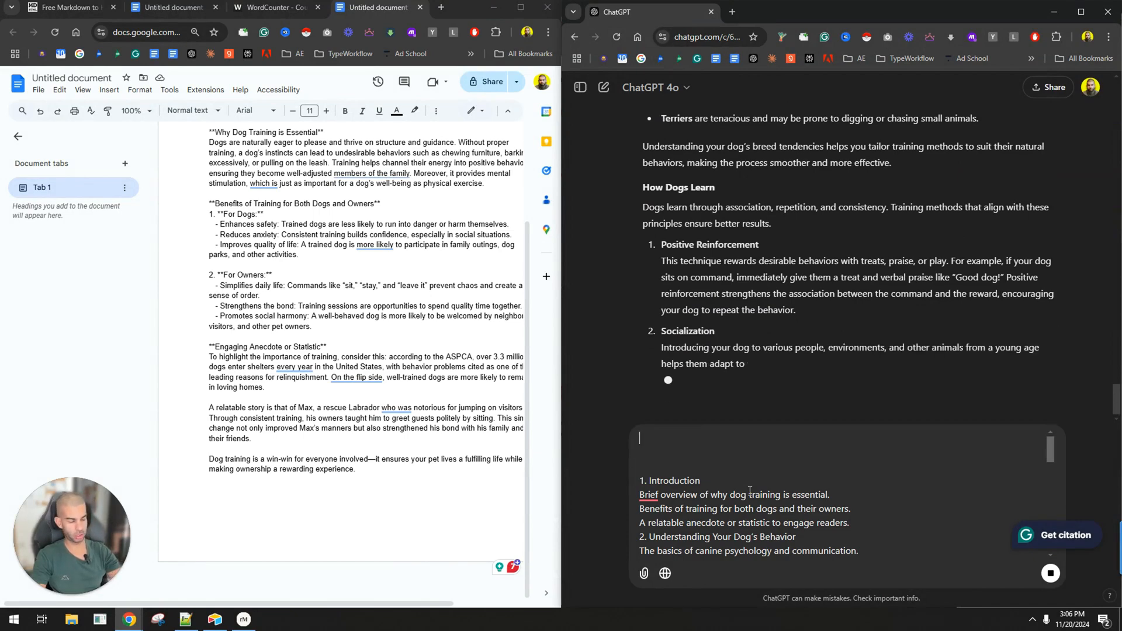
{"action": "type", "text": "netxt"}
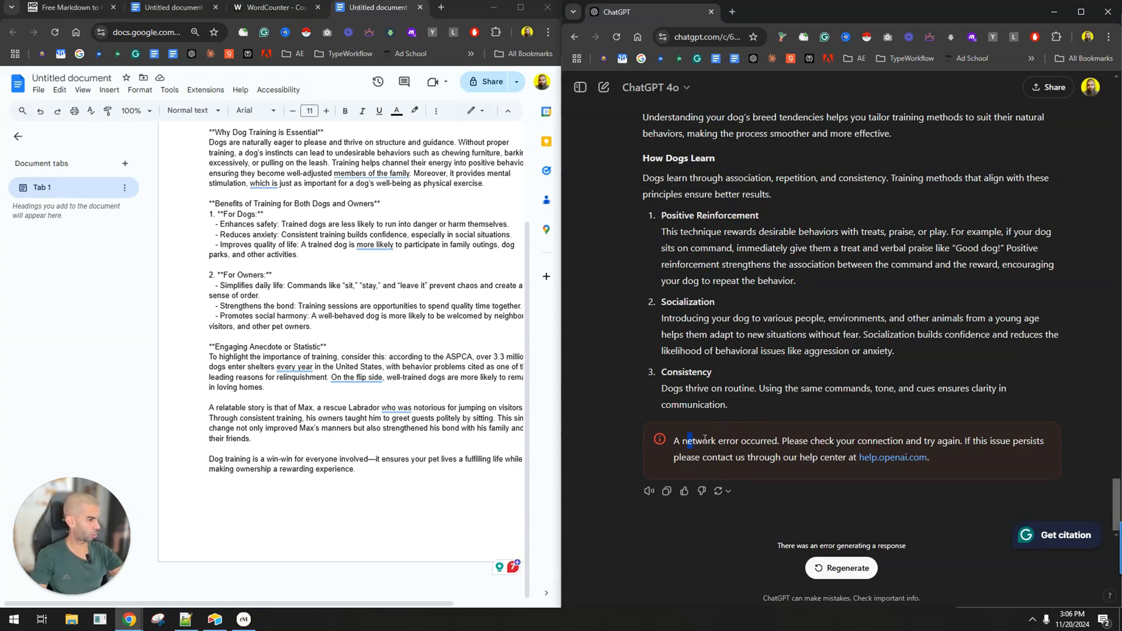
Regenerate the interrupted section 2 response and check the --> marker at section 3 in the drafted message.
{"action": "left_click_drag", "start_coordinate": [704, 439], "coordinate": [772, 441]}
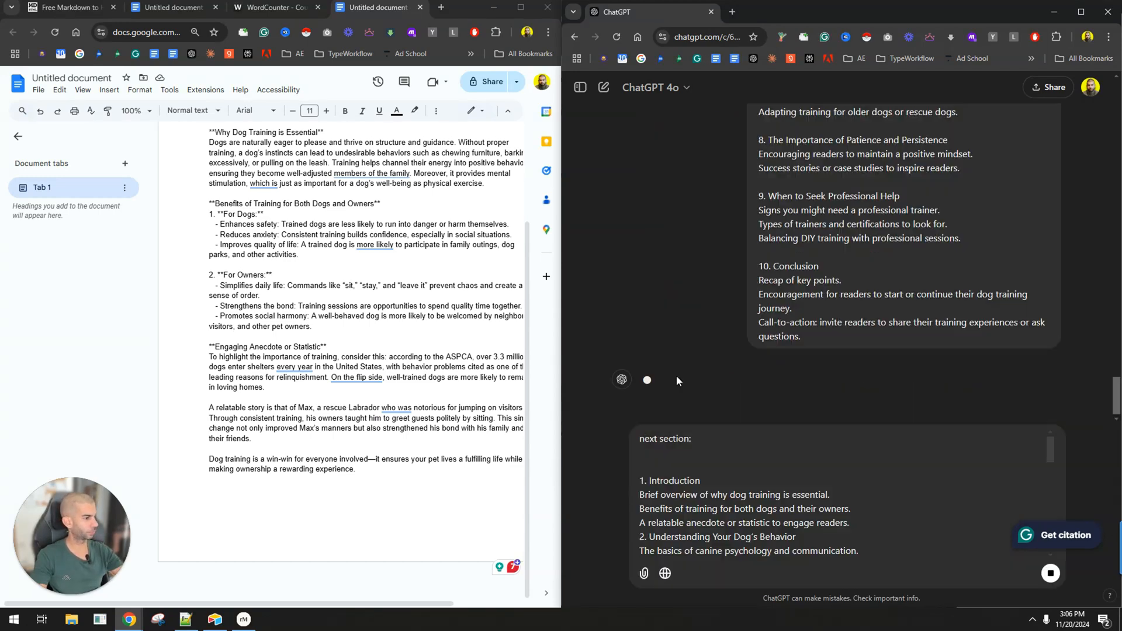
{"action": "scroll", "coordinate": [702, 477], "scroll_direction": "down", "scroll_amount": 2}
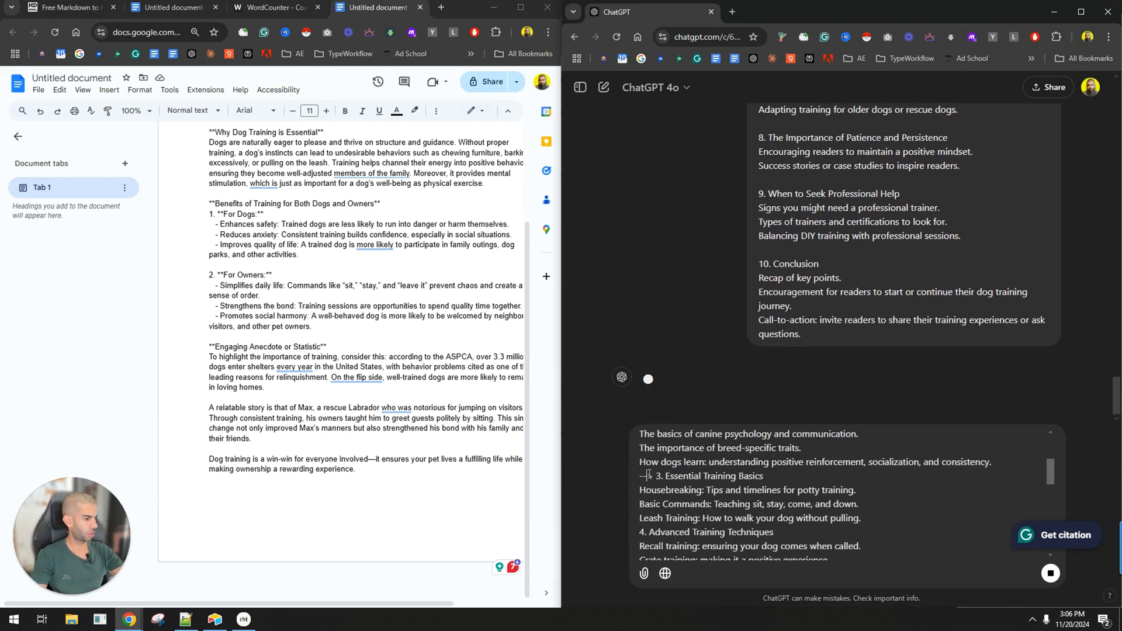
{"action": "triple_click", "coordinate": [702, 478]}
{"action": "scroll", "coordinate": [701, 478], "scroll_direction": "up", "scroll_amount": 2}
{"action": "left_click", "coordinate": [728, 448]}
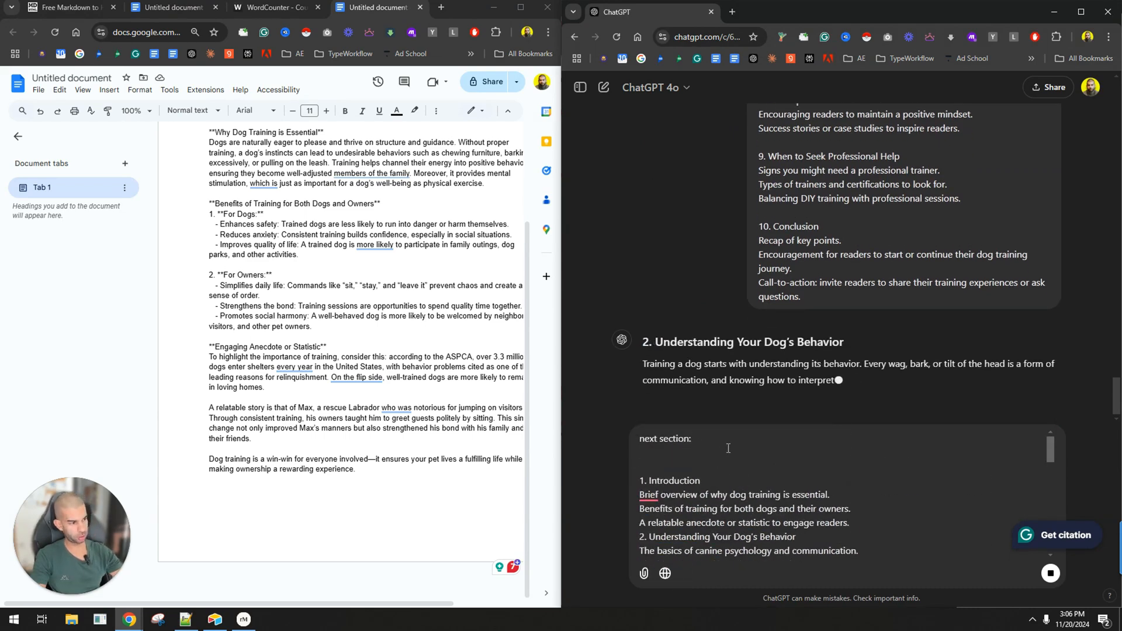
Add an instruction below the outline in the drafted message asking for a more conversational section without any bullet points.
{"action": "key", "text": "ctrl+End"}
{"action": "key", "text": "shift+Return"}
{"action": "key", "text": "shift+Return"}
{"action": "key", "text": "shift+Return"}
{"action": "type", "text": "I want th"}
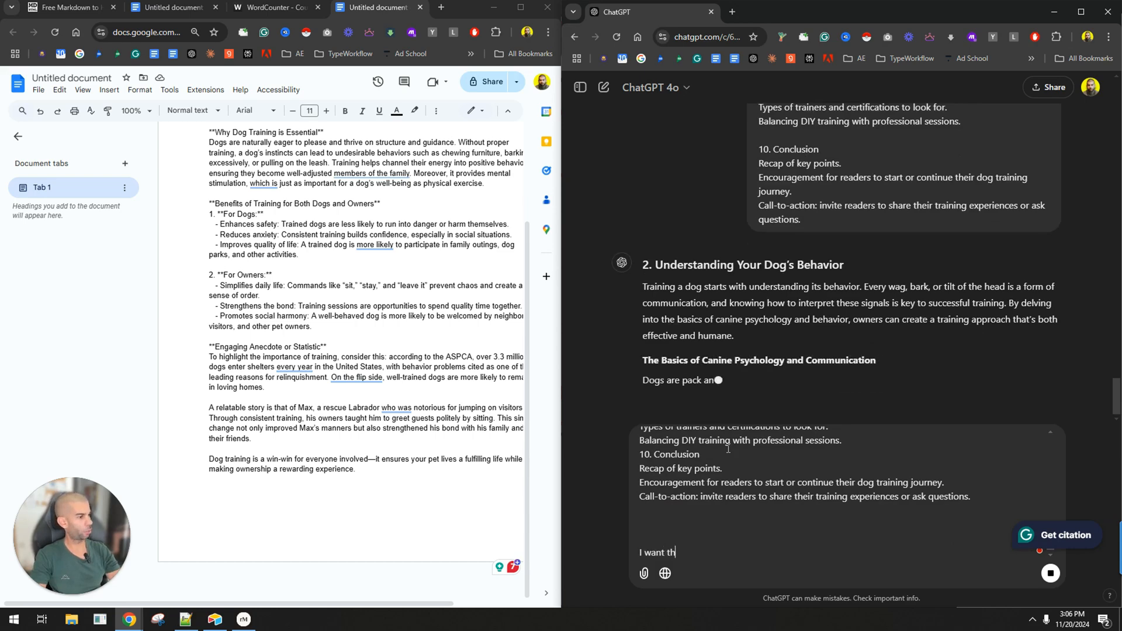
{"action": "type", "text": "is section to be "}
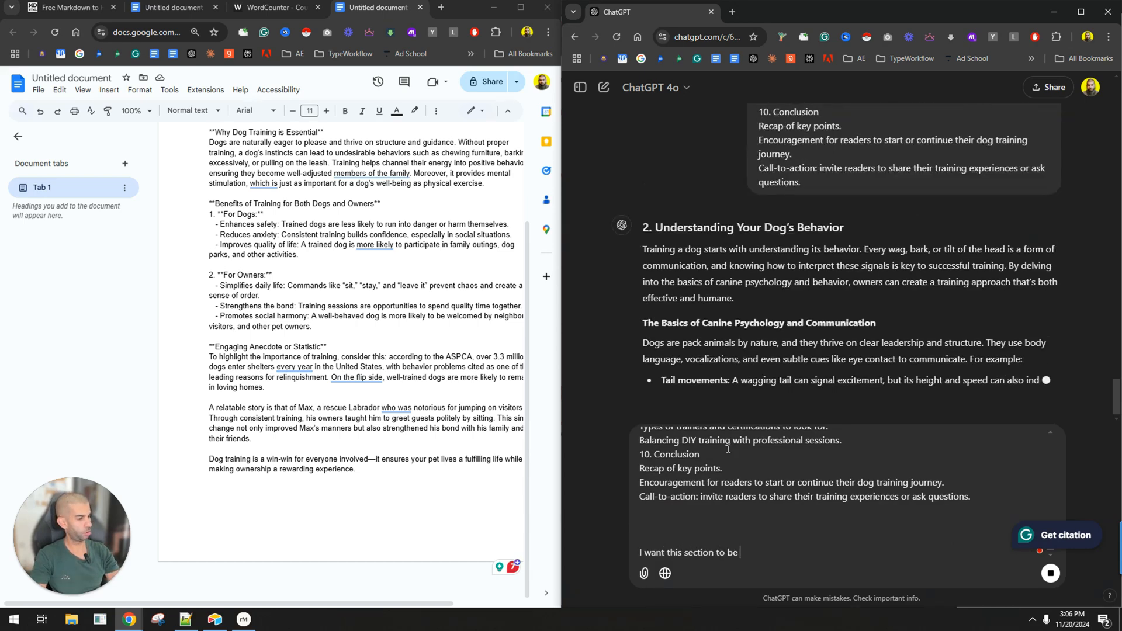
{"action": "type", "text": "more conversatinoal - d"}
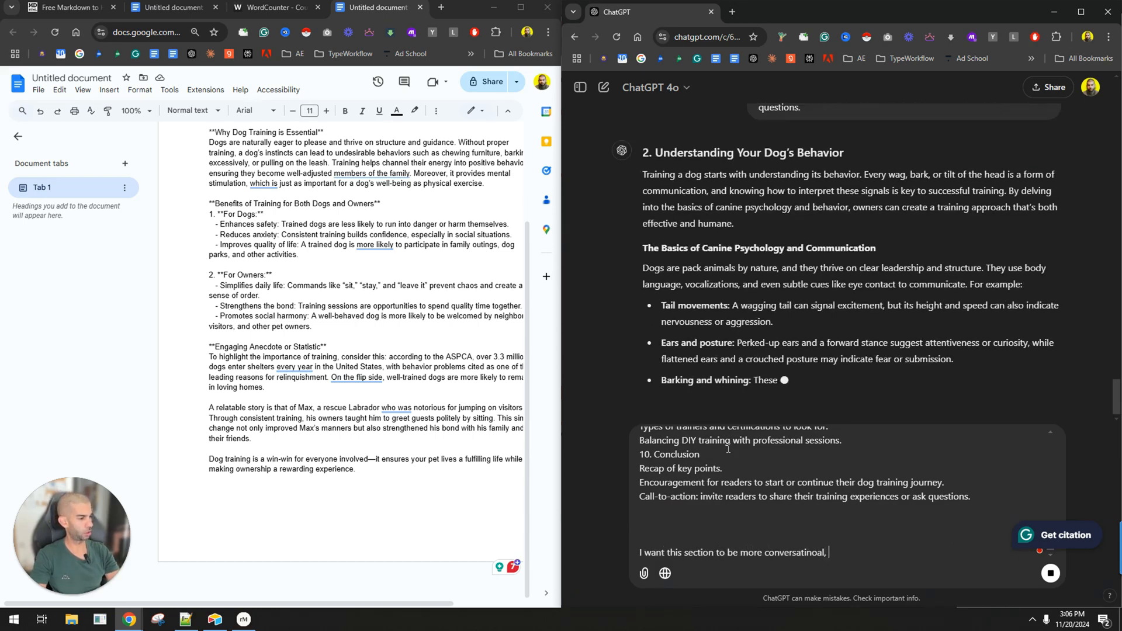
{"action": "type", "text": "o not use"}
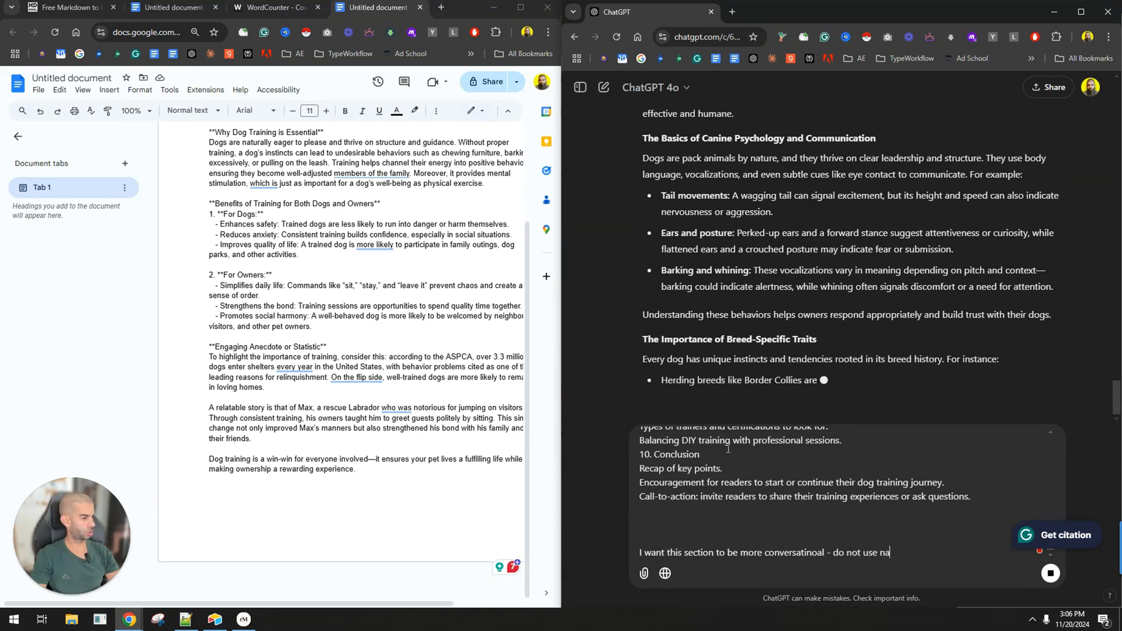
{"action": "type", "text": " any bullet points."}
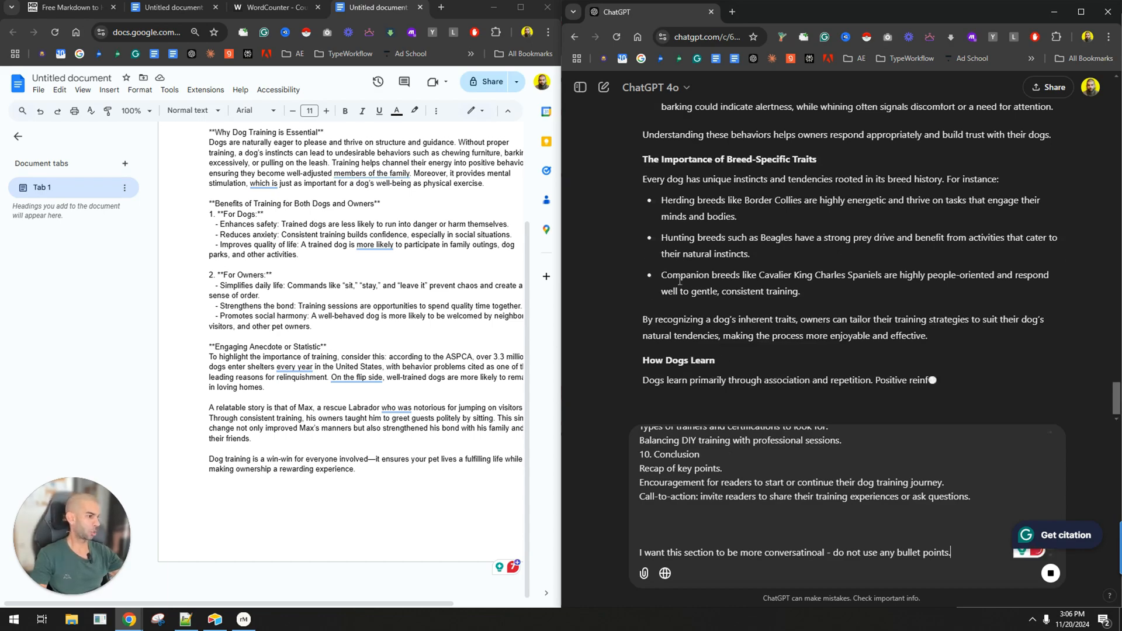
{"action": "key", "text": "ctrl+a"}
Copy ChatGPT's regenerated "Understanding Your Dog's Behavior" section into the Google Docs document below the Introduction.
{"action": "scroll", "coordinate": [749, 348], "scroll_direction": "up", "scroll_amount": 5}
{"action": "scroll", "coordinate": [749, 348], "scroll_direction": "up", "scroll_amount": 3}
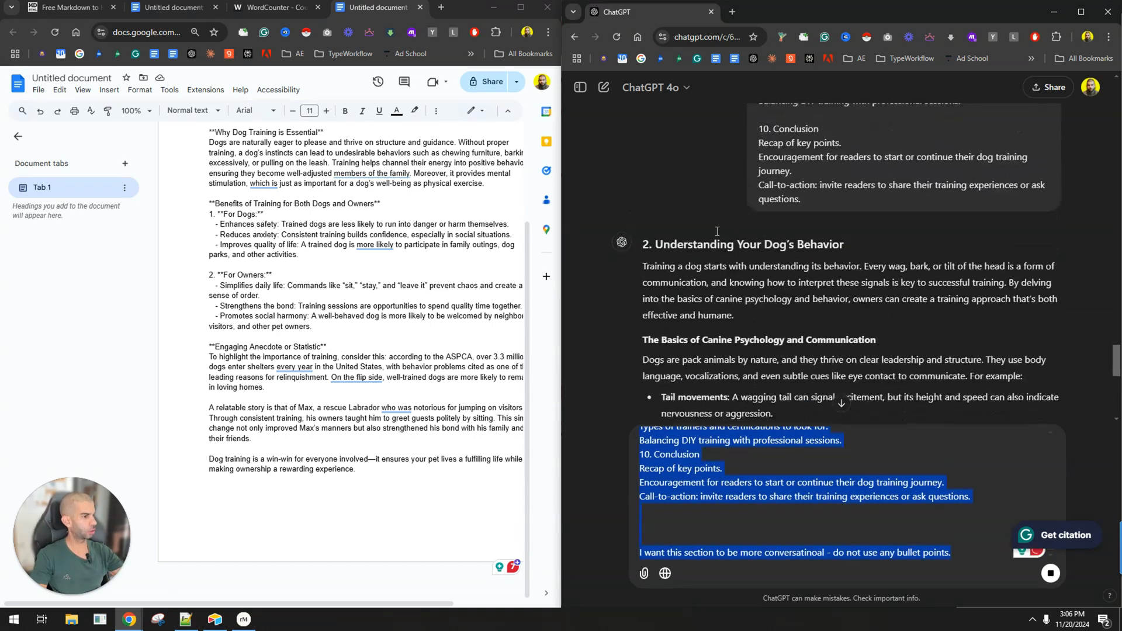
{"action": "scroll", "coordinate": [717, 231], "scroll_direction": "down", "scroll_amount": 6}
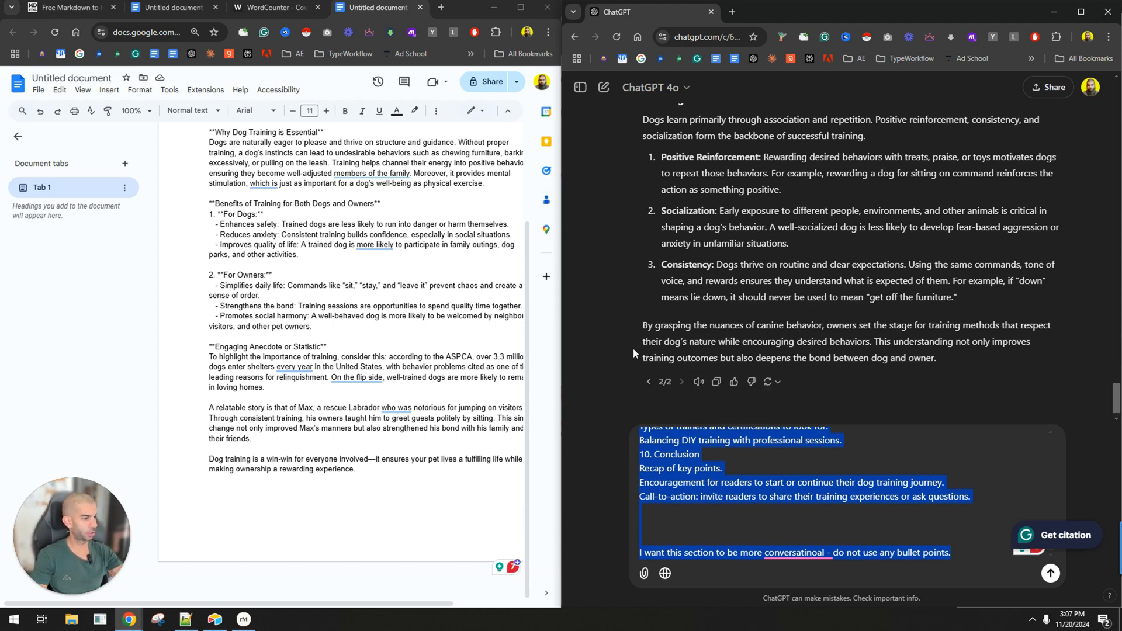
{"action": "left_click", "coordinate": [300, 498]}
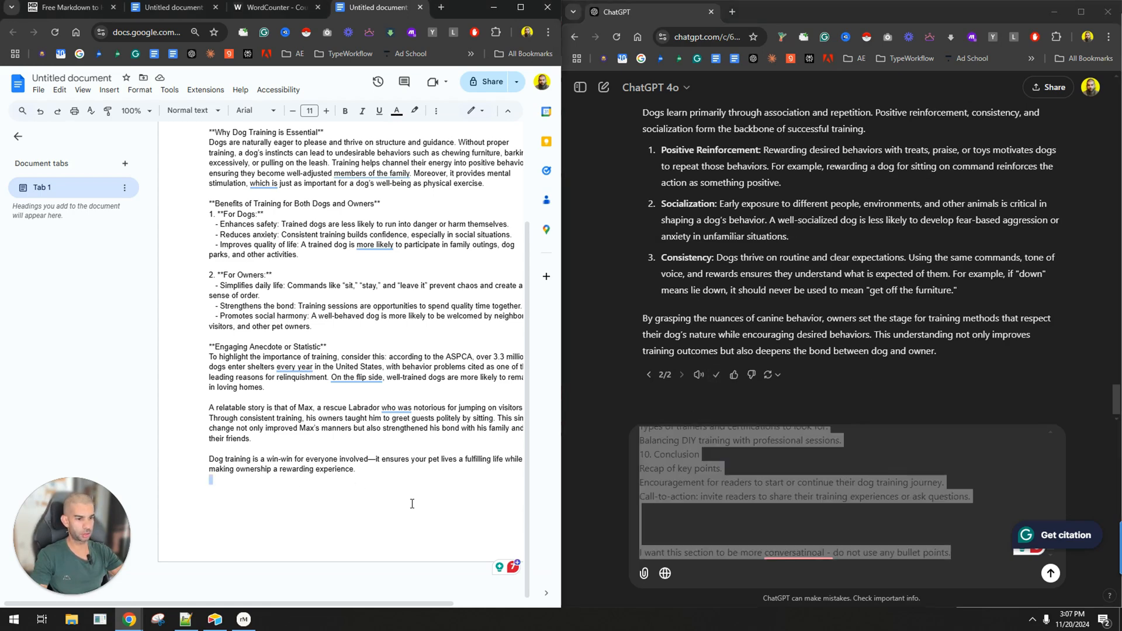
{"action": "key", "text": "ctrl+v"}
Insert a "+" line above the conversational-style instruction and send the section 3 message to ChatGPT.
{"action": "left_click", "coordinate": [752, 542]}
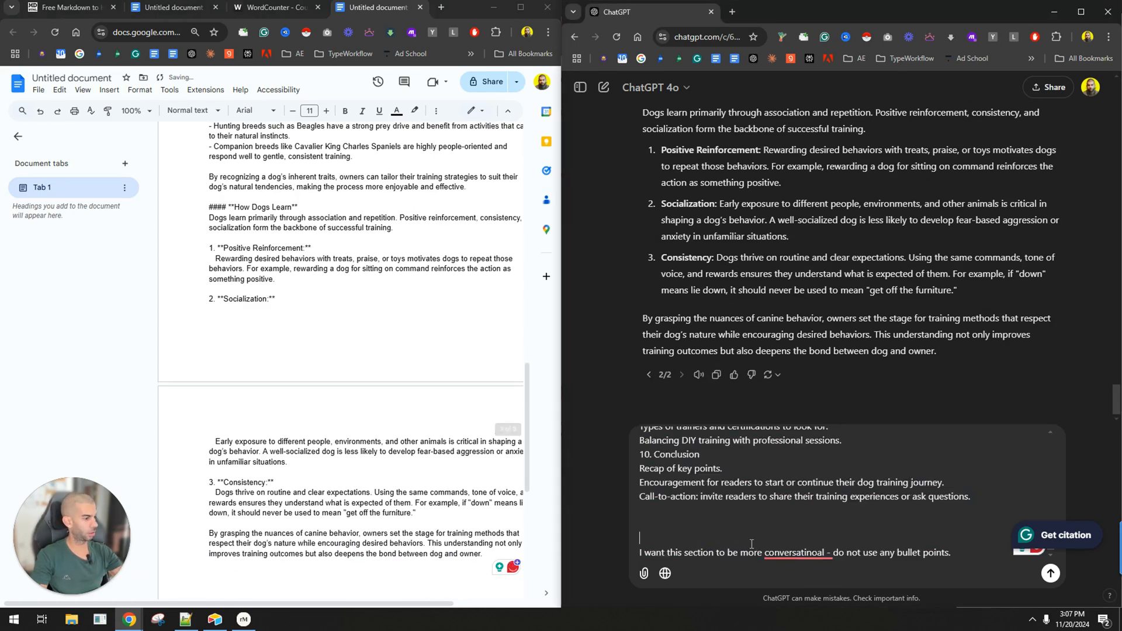
{"action": "type", "text": "+"}
{"action": "key", "text": "Return"}
Check the document's word count and skim through the two collected sections.
{"action": "left_click", "coordinate": [291, 514]}
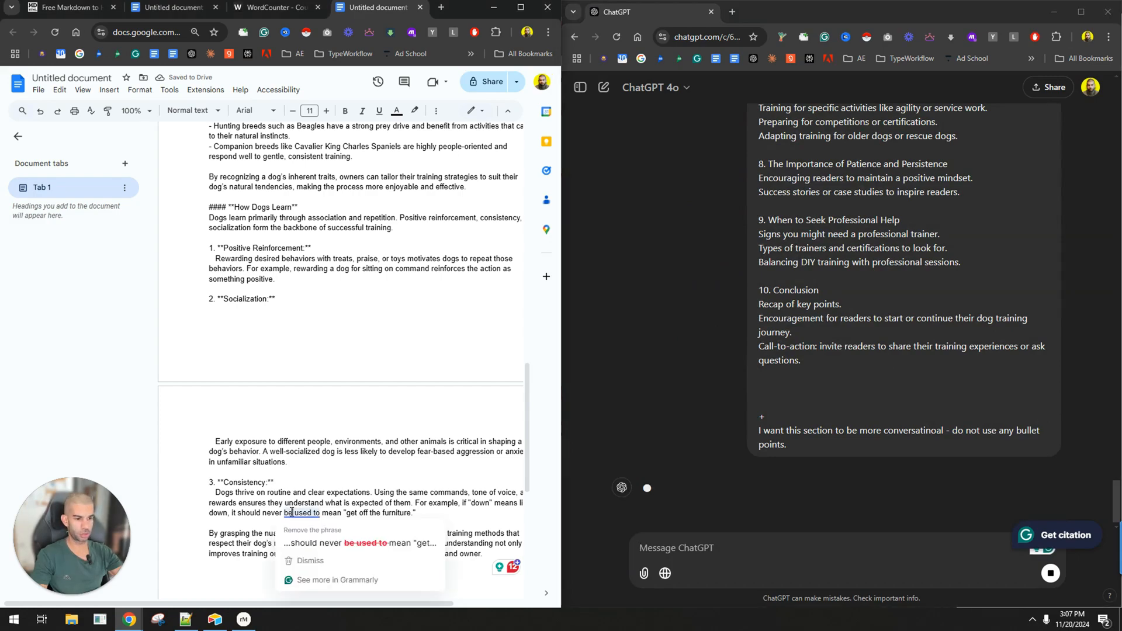
{"action": "key", "text": "ctrl+shift+c"}
{"action": "double_click", "coordinate": [345, 315]}
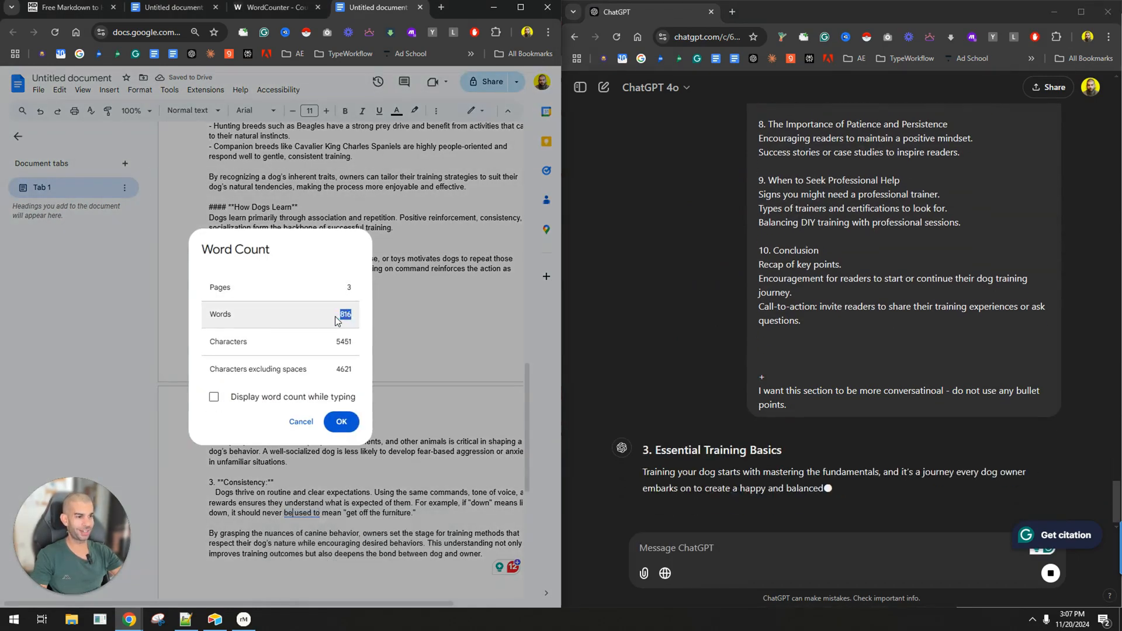
{"action": "left_click", "coordinate": [341, 422]}
{"action": "scroll", "coordinate": [292, 292], "scroll_direction": "up", "scroll_amount": 15}
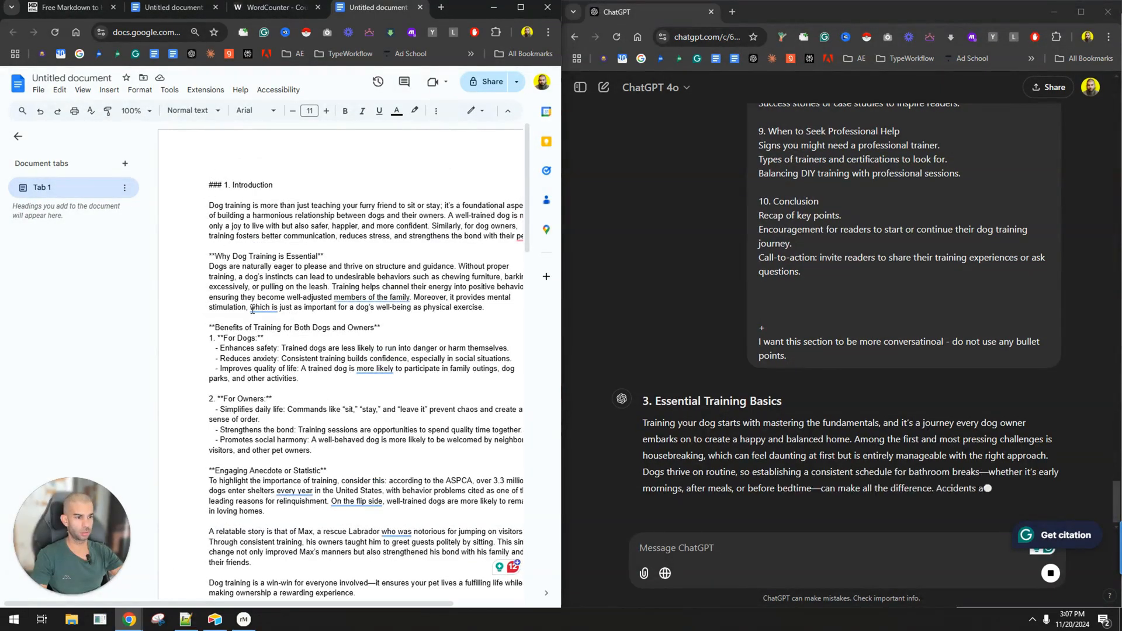
{"action": "scroll", "coordinate": [268, 326], "scroll_direction": "down", "scroll_amount": 15}
{"action": "scroll", "coordinate": [268, 326], "scroll_direction": "down", "scroll_amount": 10}
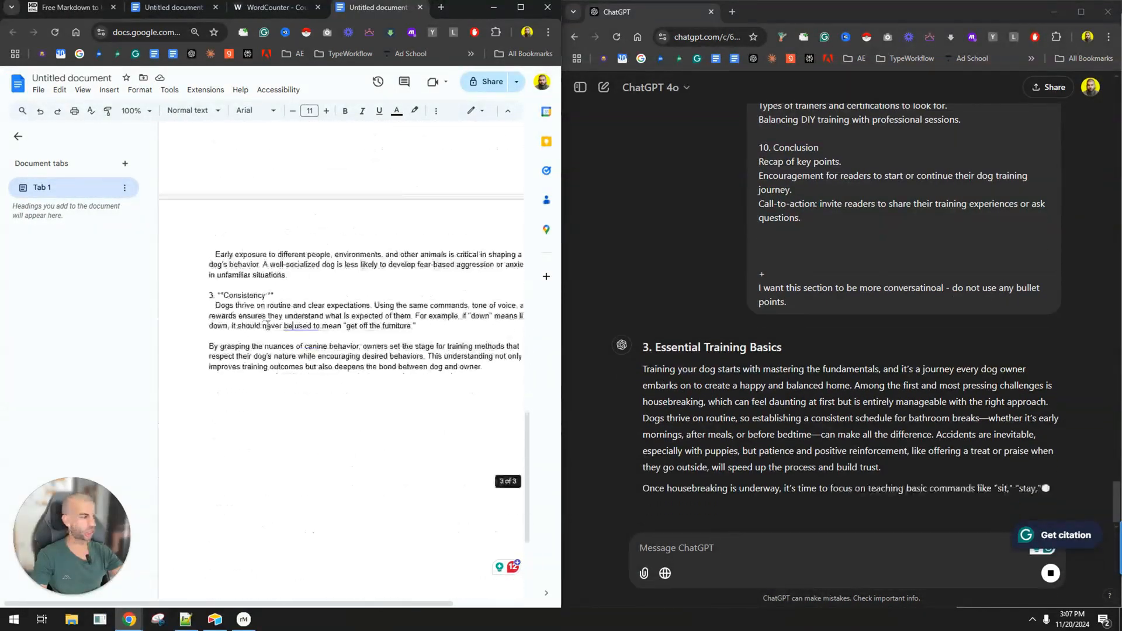
{"action": "scroll", "coordinate": [268, 327], "scroll_direction": "up", "scroll_amount": 4}
Check the earlier one-shot article's word count in WordCounter for comparison, and return to the document of collected sections.
{"action": "left_click", "coordinate": [157, 8]}
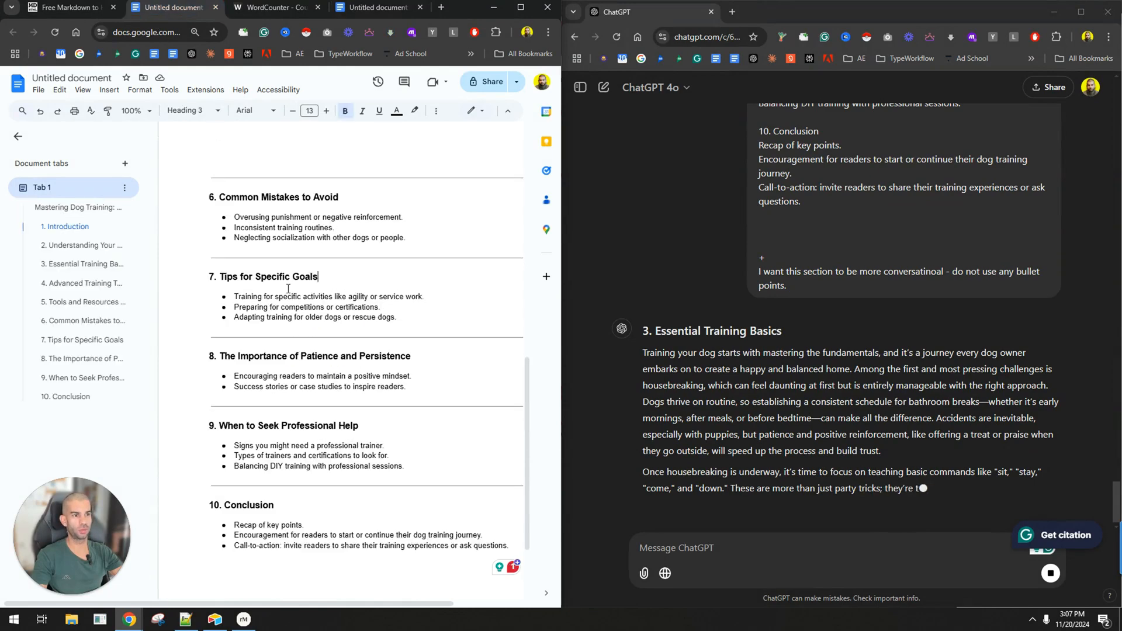
{"action": "left_click", "coordinate": [274, 7]}
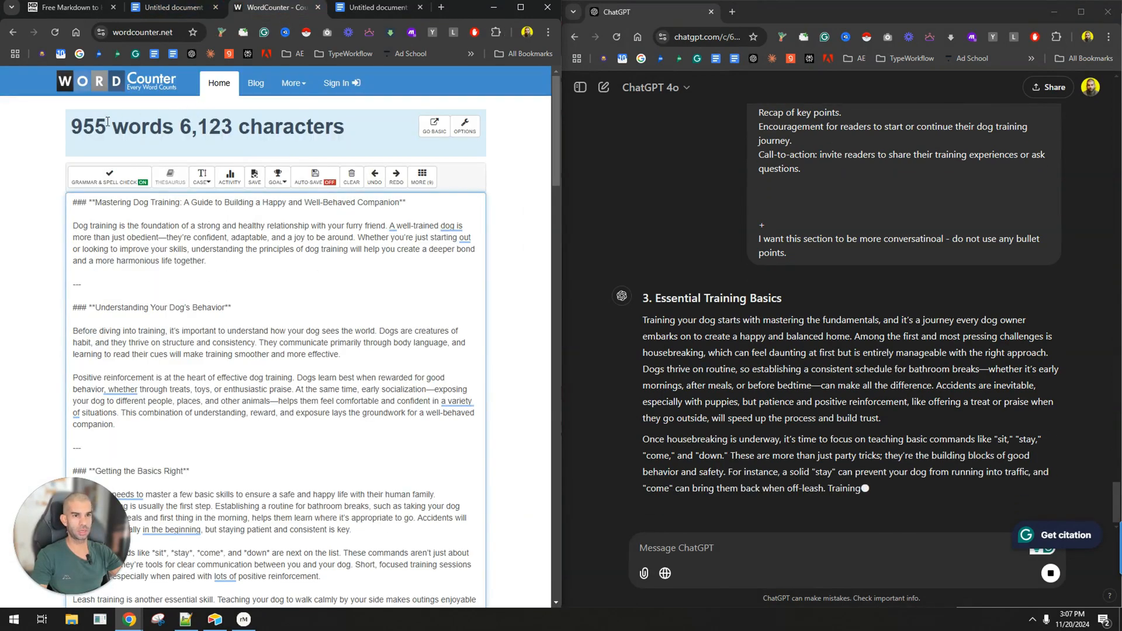
{"action": "triple_click", "coordinate": [230, 128]}
{"action": "left_click", "coordinate": [374, 8]}
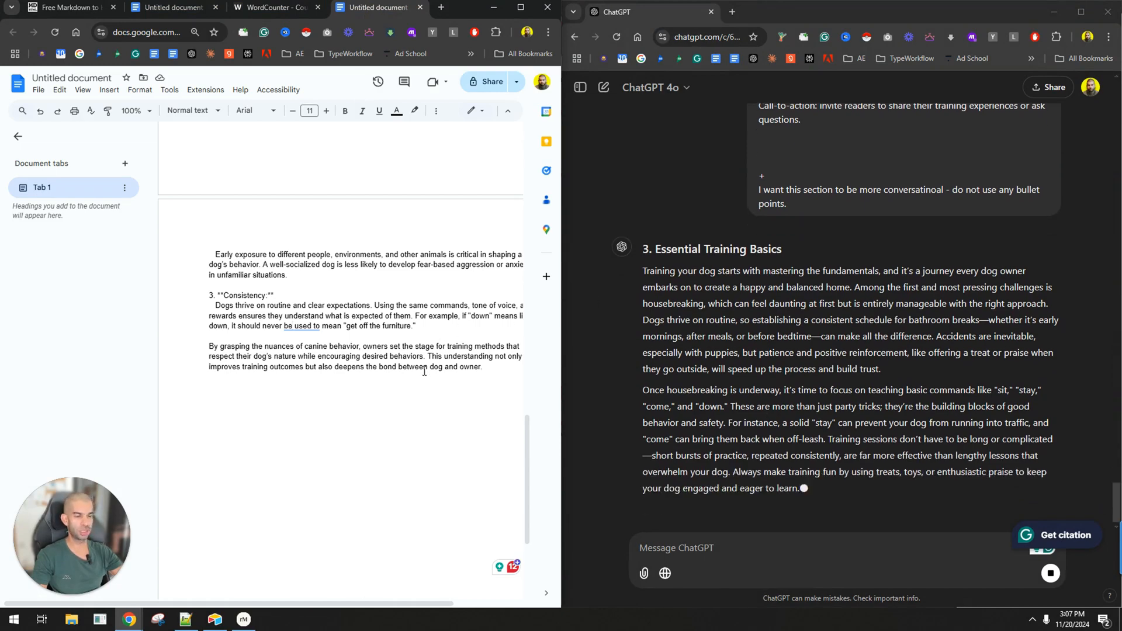
{"action": "left_click", "coordinate": [409, 399]}
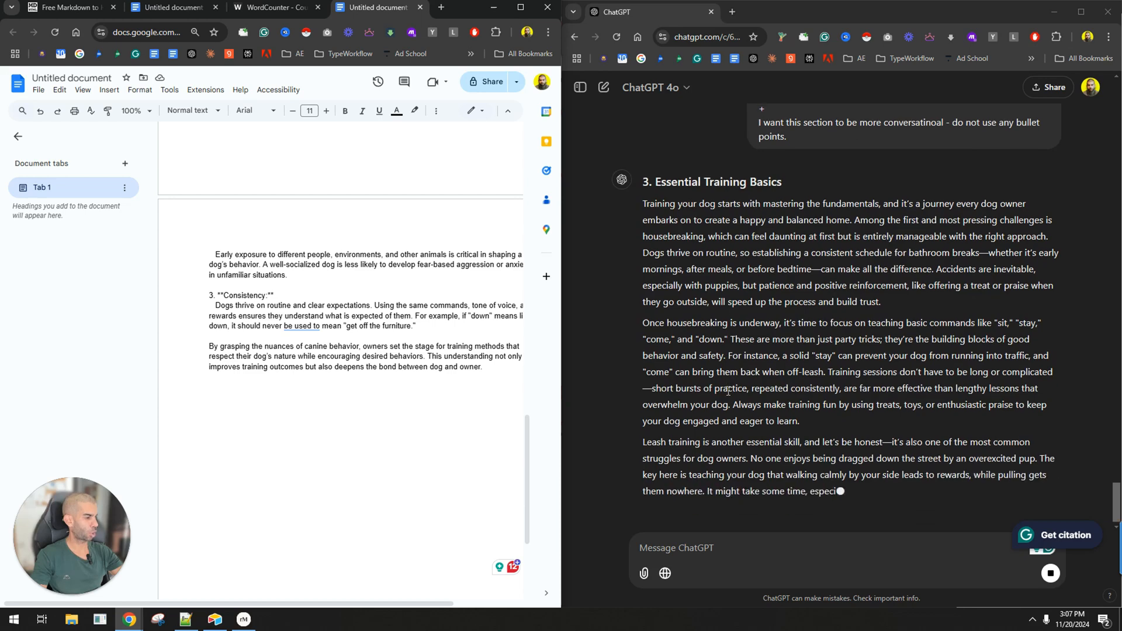
Examine ChatGPT's "Essential Training Basics" response against the instruction for conversational text without bullet points.
{"action": "left_click_drag", "start_coordinate": [693, 202], "coordinate": [830, 414]}
{"action": "left_click", "coordinate": [876, 392]}
{"action": "scroll", "coordinate": [820, 280], "scroll_direction": "up", "scroll_amount": 3}
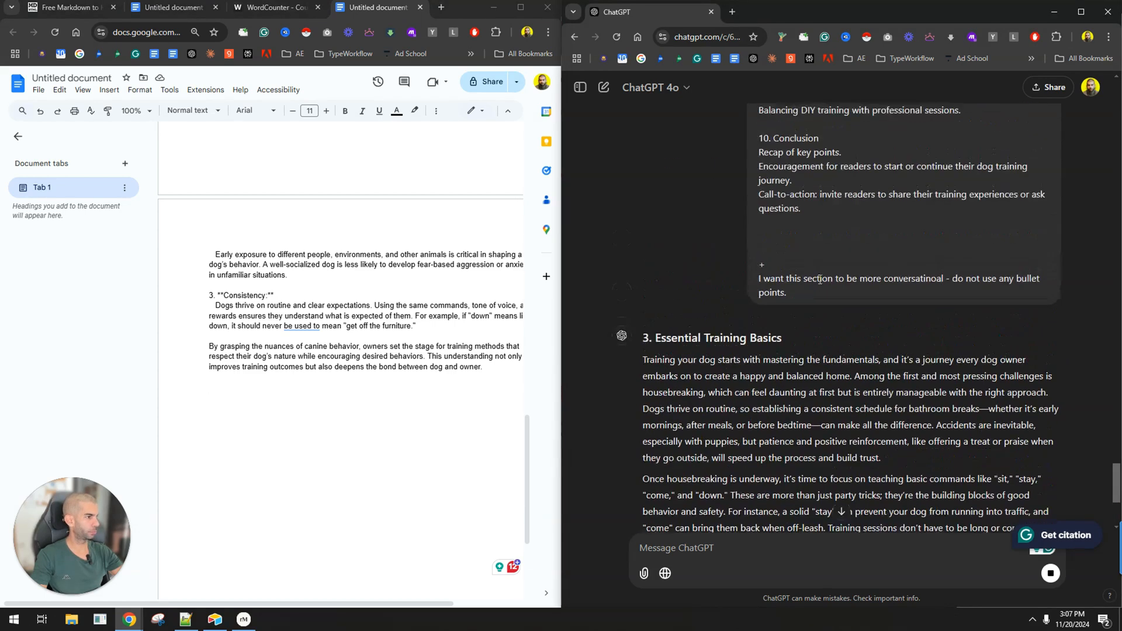
{"action": "left_click_drag", "start_coordinate": [887, 272], "coordinate": [1006, 293]}
{"action": "left_click", "coordinate": [924, 297]}
{"action": "scroll", "coordinate": [714, 349], "scroll_direction": "down", "scroll_amount": 4}
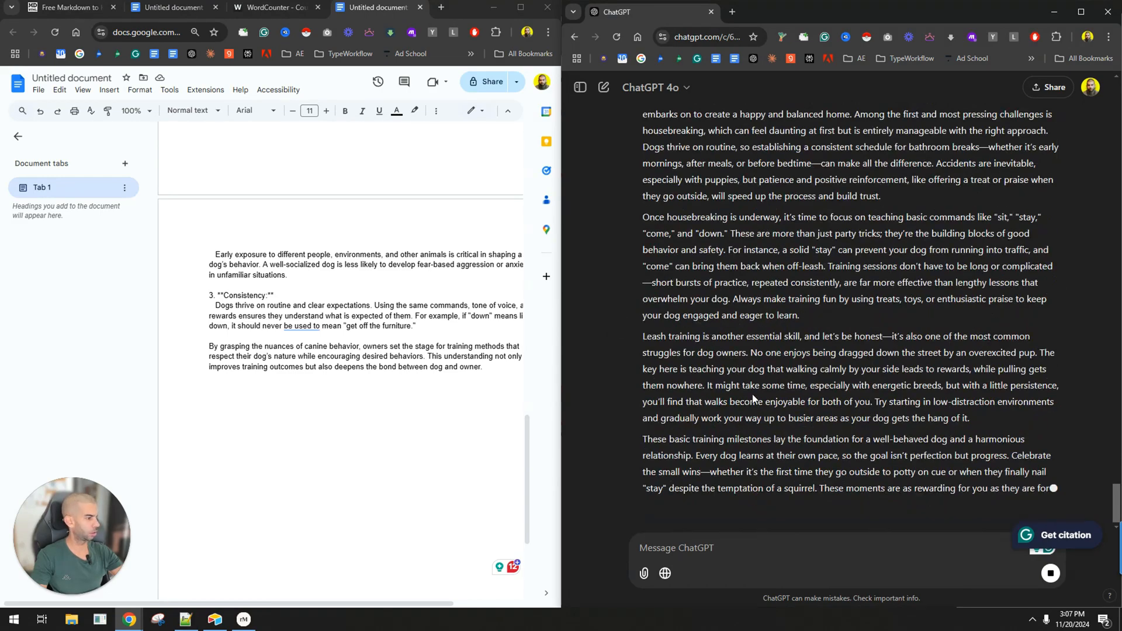
{"action": "scroll", "coordinate": [754, 399], "scroll_direction": "up", "scroll_amount": 4}
{"action": "left_click_drag", "start_coordinate": [655, 314], "coordinate": [764, 313]}
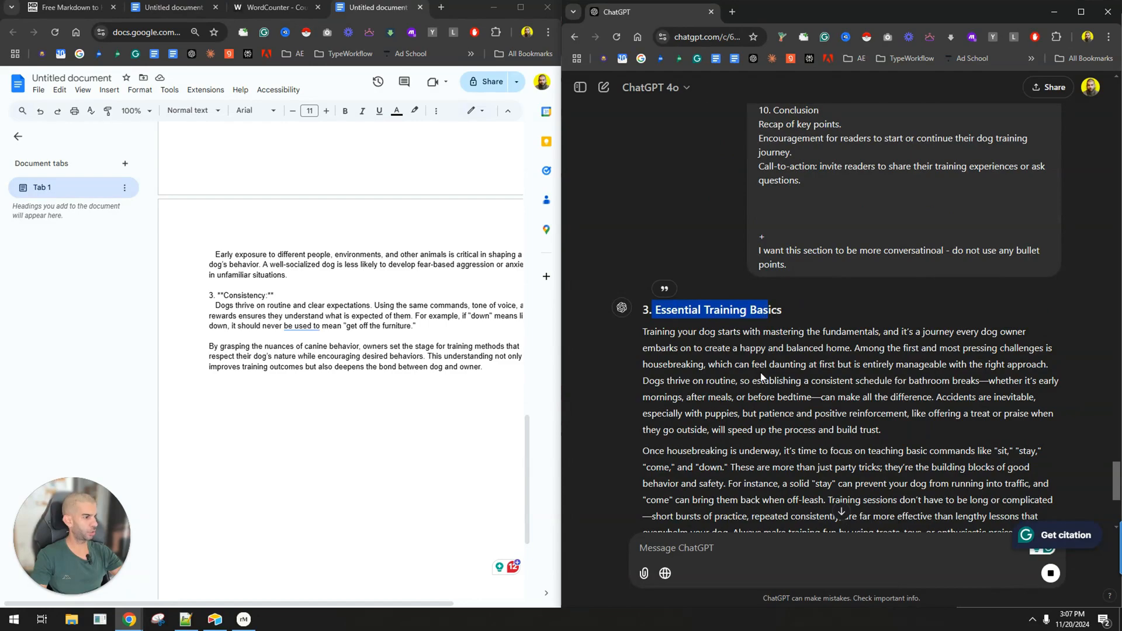
{"action": "scroll", "coordinate": [761, 377], "scroll_direction": "down", "scroll_amount": 4}
{"action": "scroll", "coordinate": [762, 372], "scroll_direction": "down", "scroll_amount": 1}
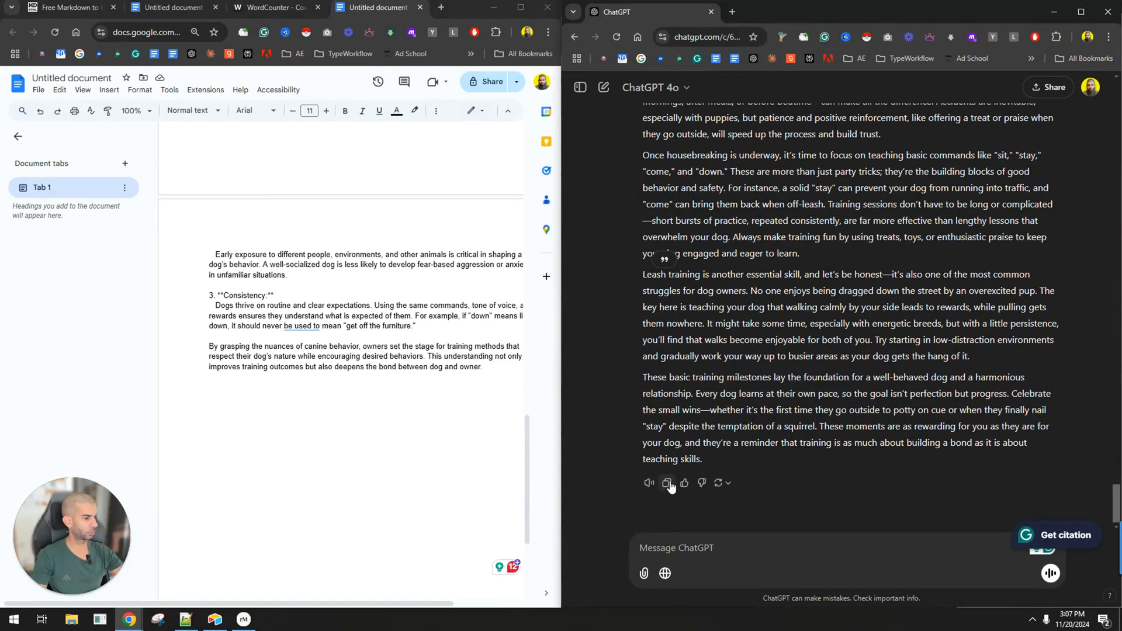
Copy ChatGPT's "Essential Training Basics" section to the end of the document and check the total word count.
{"action": "left_click", "coordinate": [331, 402]}
{"action": "key", "text": "ctrl+v"}
{"action": "key", "text": "ctrl+shift+c"}
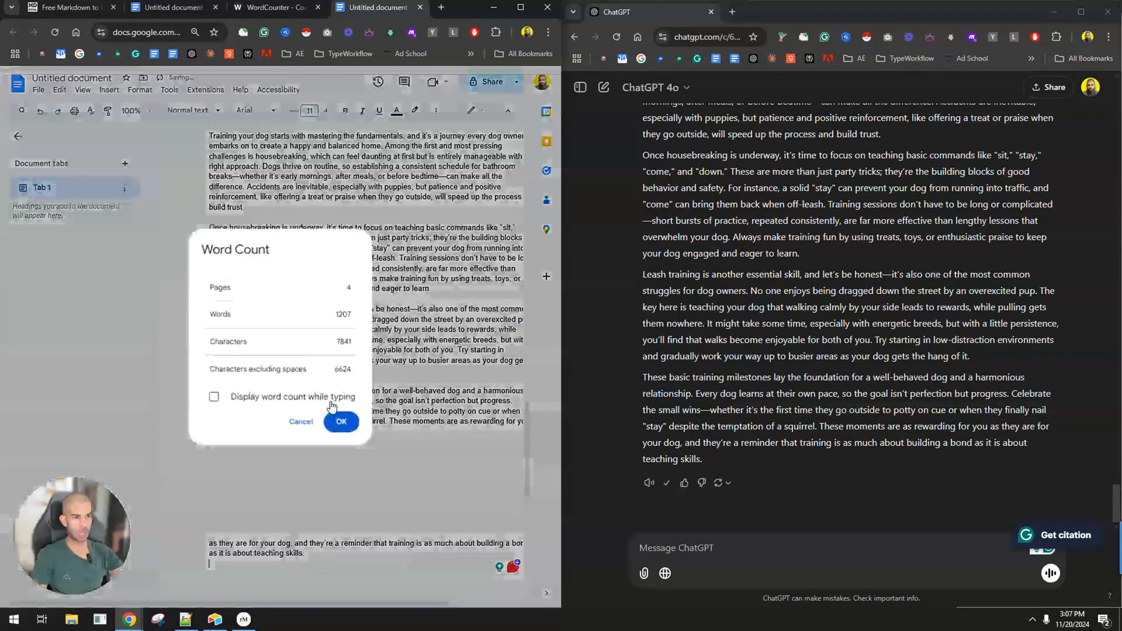
{"action": "left_click", "coordinate": [341, 422]}
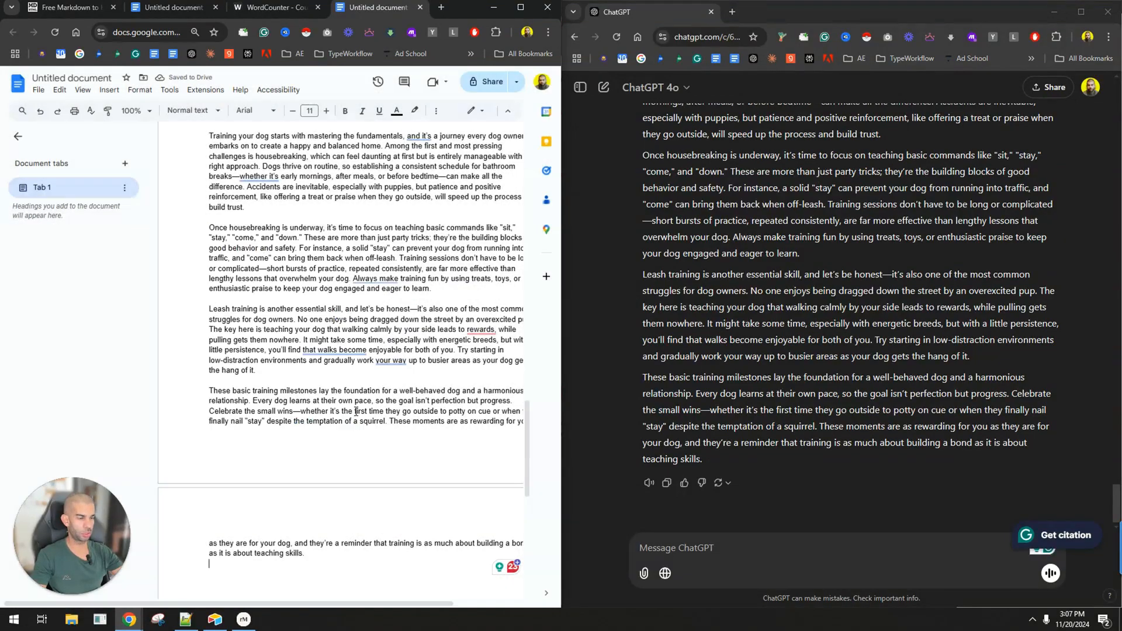
{"action": "scroll", "coordinate": [375, 414], "scroll_direction": "up", "scroll_amount": 15}
{"action": "scroll", "coordinate": [375, 415], "scroll_direction": "up", "scroll_amount": 4}
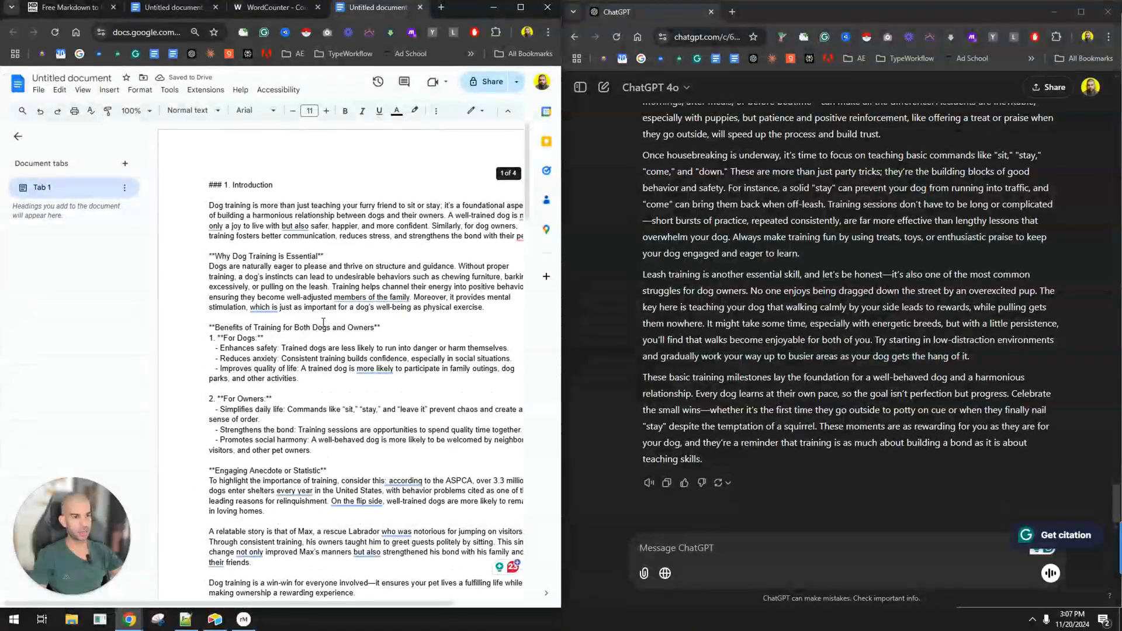
{"action": "scroll", "coordinate": [748, 381], "scroll_direction": "up", "scroll_amount": 15}
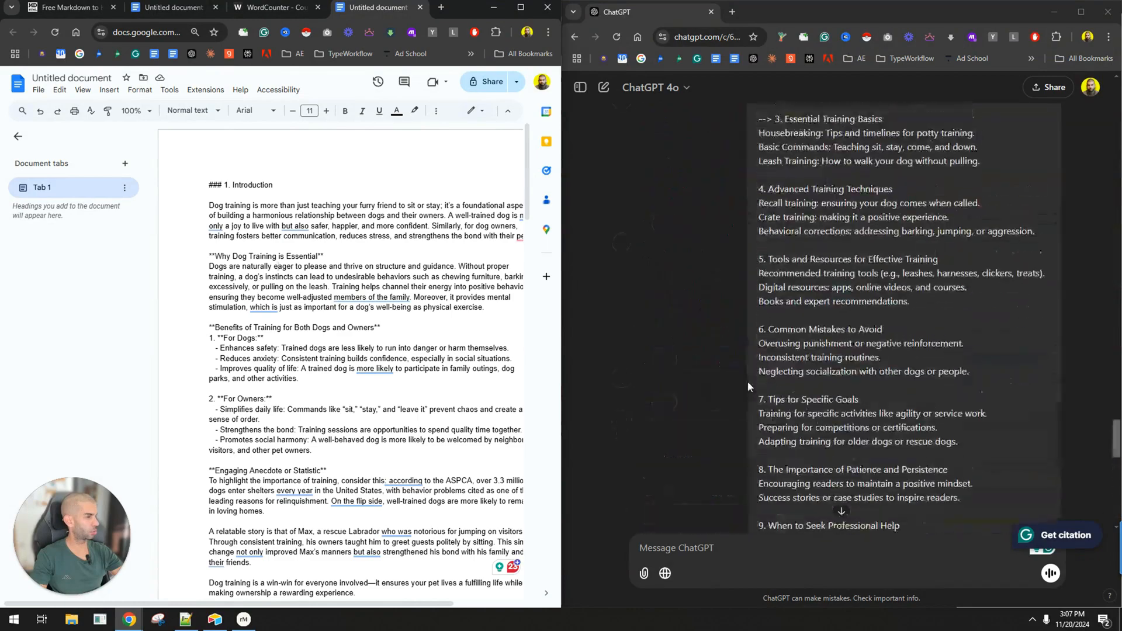
{"action": "scroll", "coordinate": [753, 382], "scroll_direction": "down", "scroll_amount": 10}
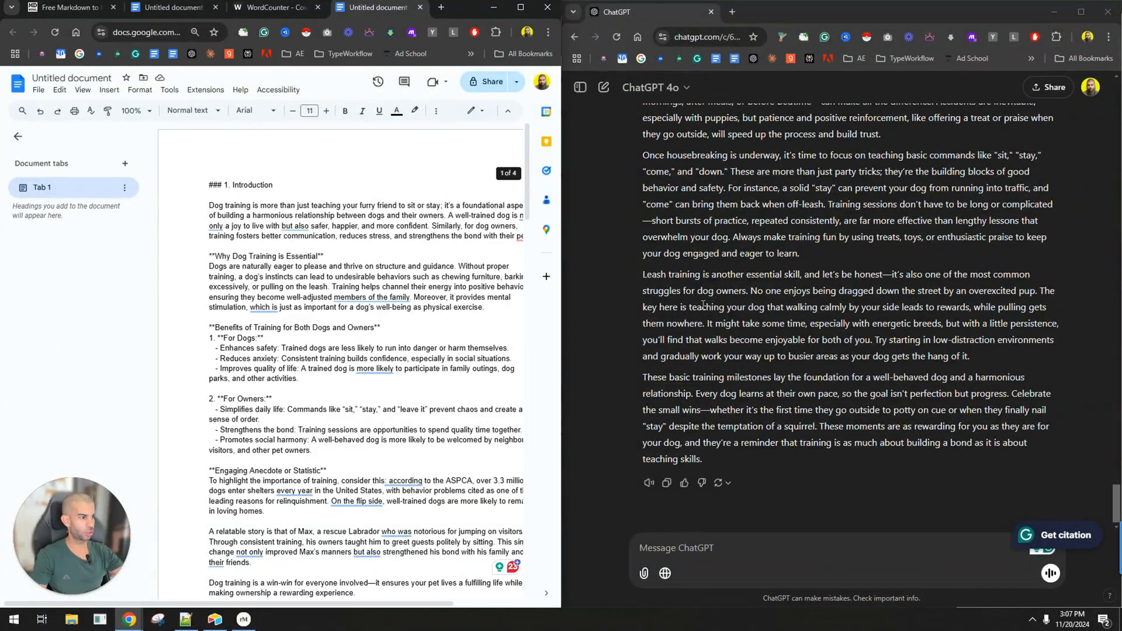
{"action": "key", "text": "alt+Tab"}
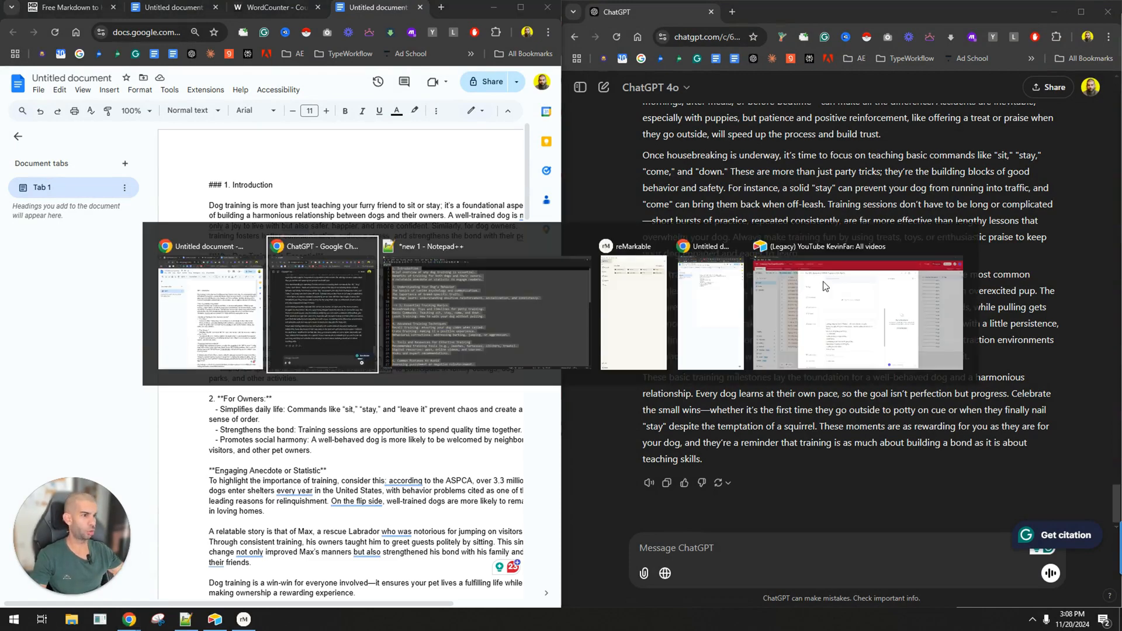
{"action": "key", "text": "alt+Tab"}
{"action": "key", "text": "alt+Tab"}
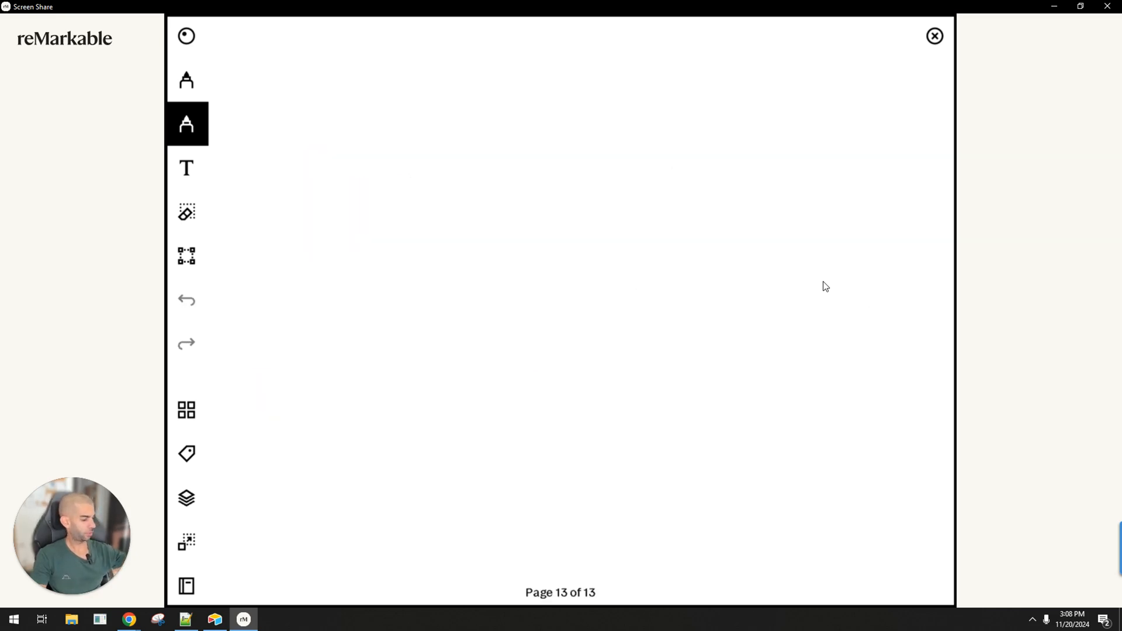
{"action": "key", "text": "alt+Tab"}
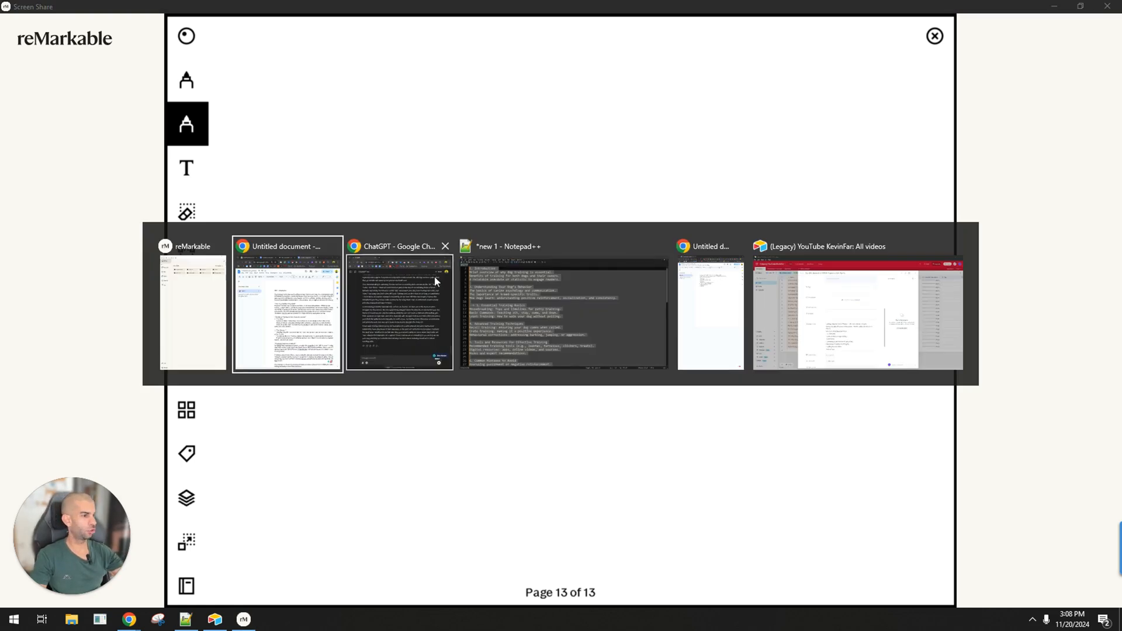
{"action": "left_click", "coordinate": [395, 314]}
{"action": "key", "text": "alt+Tab"}
{"action": "key", "text": "alt+Tab"}
{"action": "key", "text": "alt+Tab"}
{"action": "key", "text": "alt+Tab"}
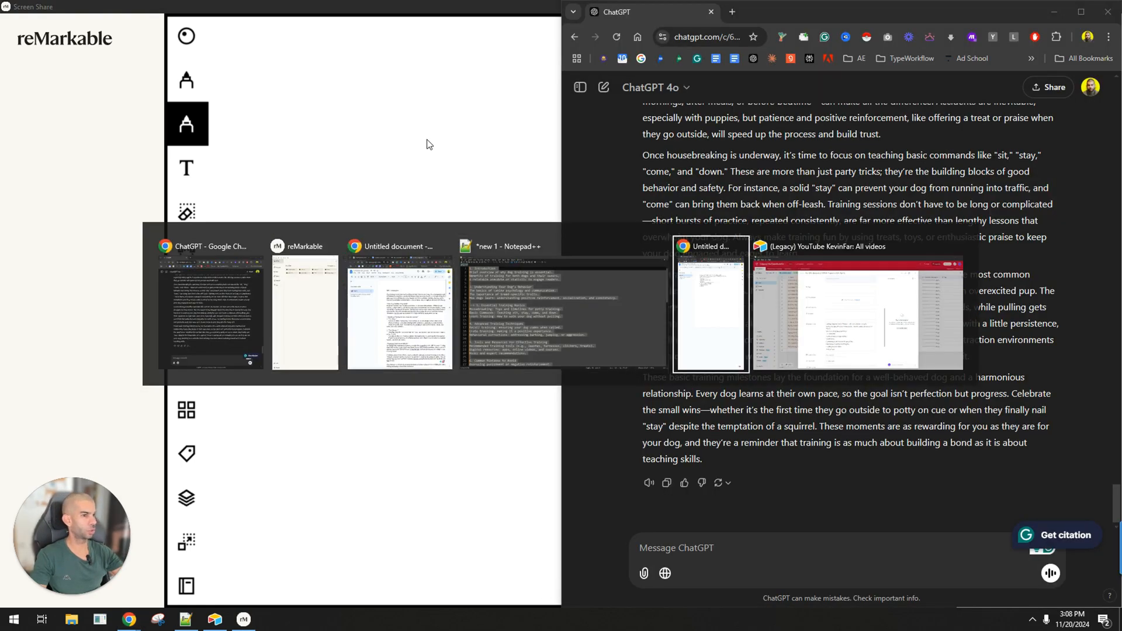
{"action": "left_click", "coordinate": [412, 316]}
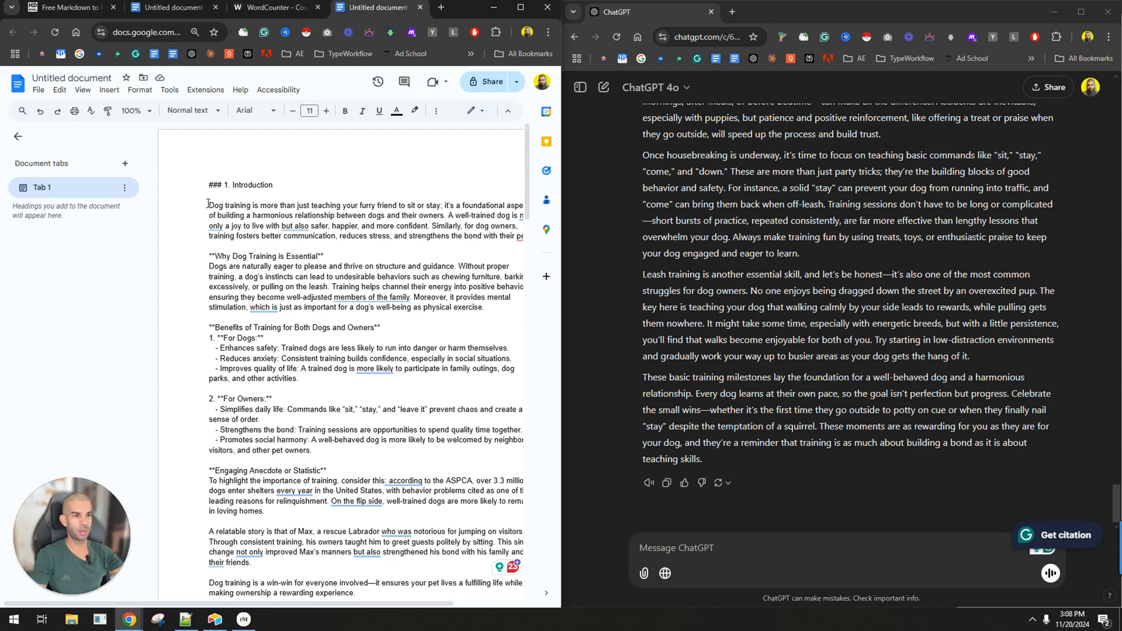
Copy the document's full text and open the Free Markdown to HTML Converter in a new browser tab.
{"action": "key", "text": "ctrl+a"}
{"action": "key", "text": "ctrl+t"}
{"action": "type", "text": "mar"}
{"action": "key", "text": "Return"}
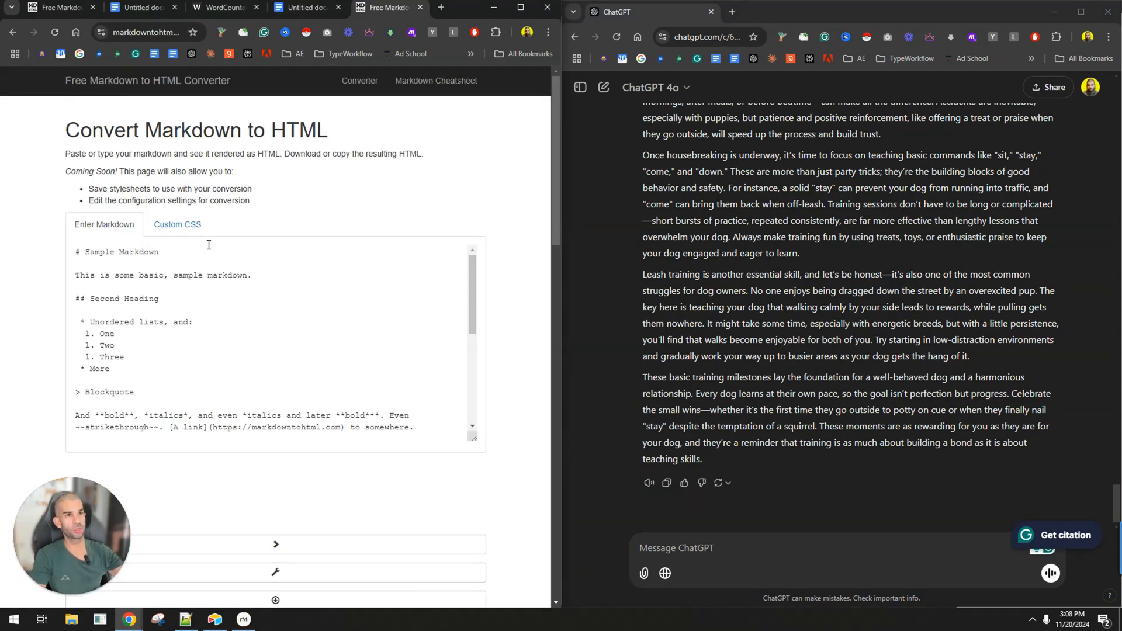
Try to convert the clipboard's Markdown in the converter and replace the Google Docs content with its rendered preview.
{"action": "left_click", "coordinate": [226, 312]}
{"action": "key", "text": "ctrl+a"}
{"action": "key", "text": "ctrl+v"}
{"action": "scroll", "coordinate": [304, 479], "scroll_direction": "down", "scroll_amount": 4}
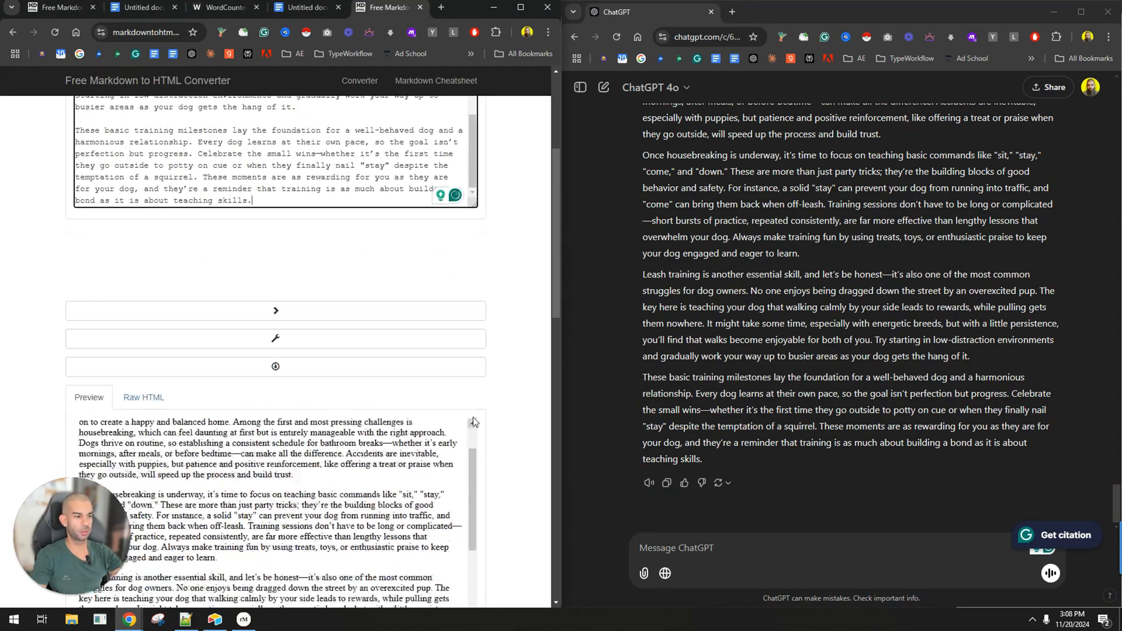
{"action": "left_click", "coordinate": [305, 479]}
{"action": "key", "text": "ctrl+a"}
{"action": "left_click", "coordinate": [324, 12]}
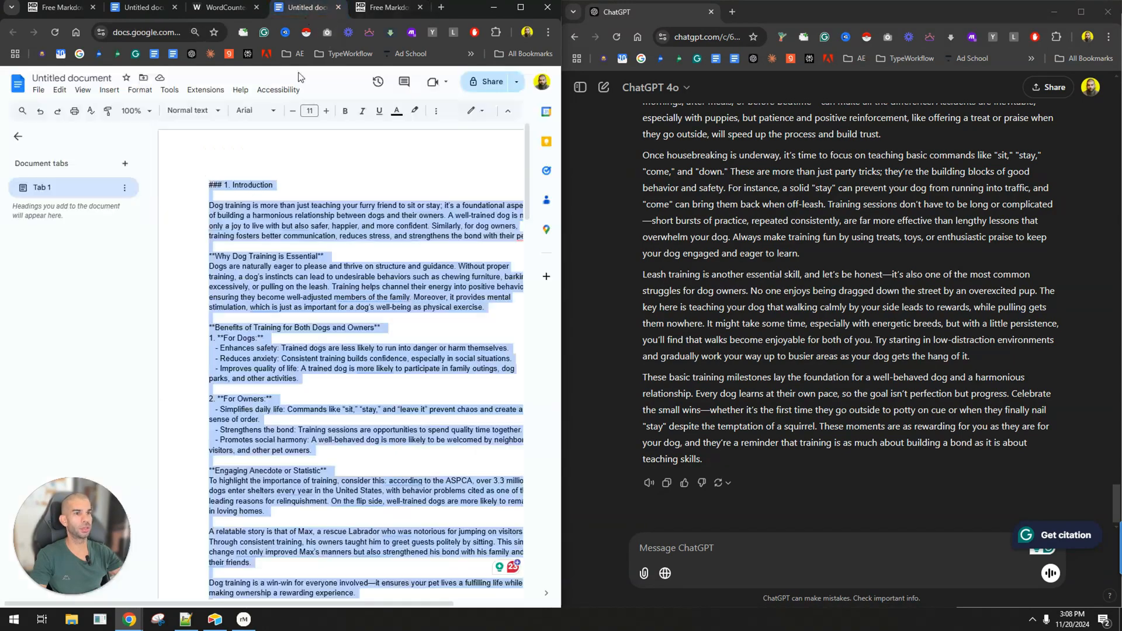
{"action": "left_click", "coordinate": [300, 349]}
{"action": "key", "text": "ctrl+a"}
{"action": "key", "text": "ctrl+v"}
{"action": "key", "text": "ctrl+Tab"}
{"action": "scroll", "coordinate": [229, 419], "scroll_direction": "up", "scroll_amount": 10}
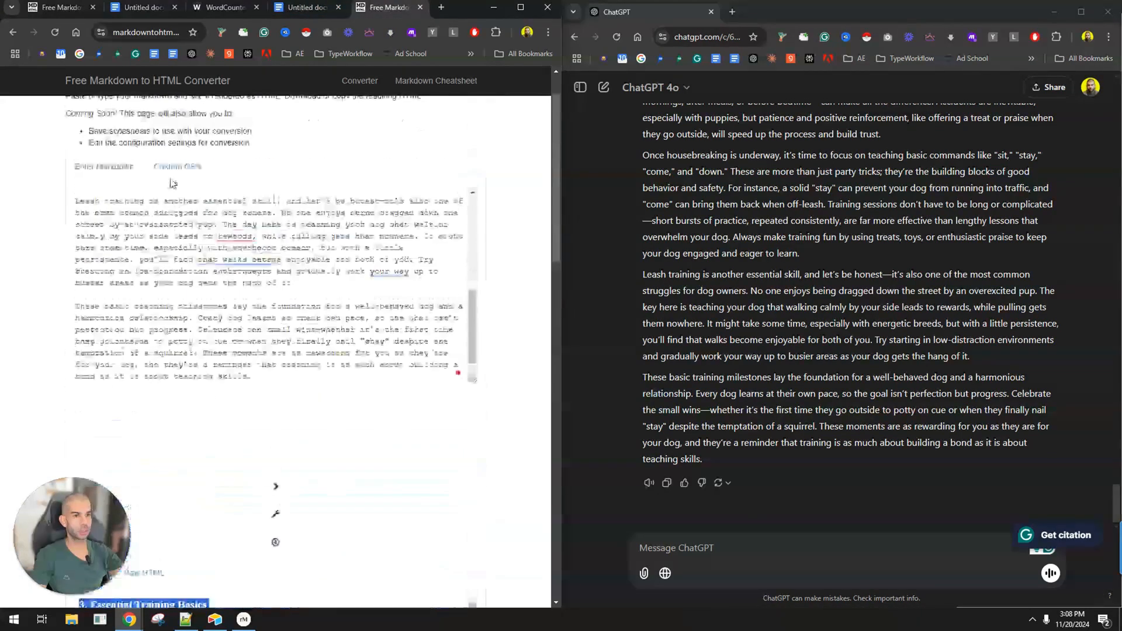
Replace the converter's Markdown input with the full text of all three sections from the Google Docs document.
{"action": "left_click", "coordinate": [307, 7]}
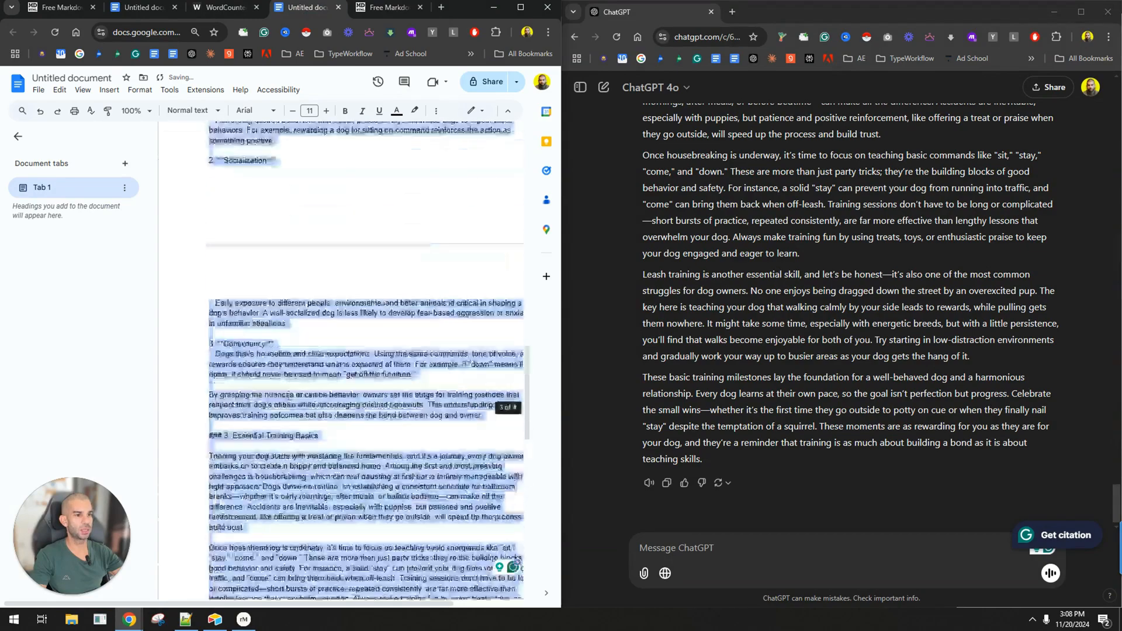
{"action": "left_click", "coordinate": [397, 8]}
{"action": "scroll", "coordinate": [207, 320], "scroll_direction": "up", "scroll_amount": 10}
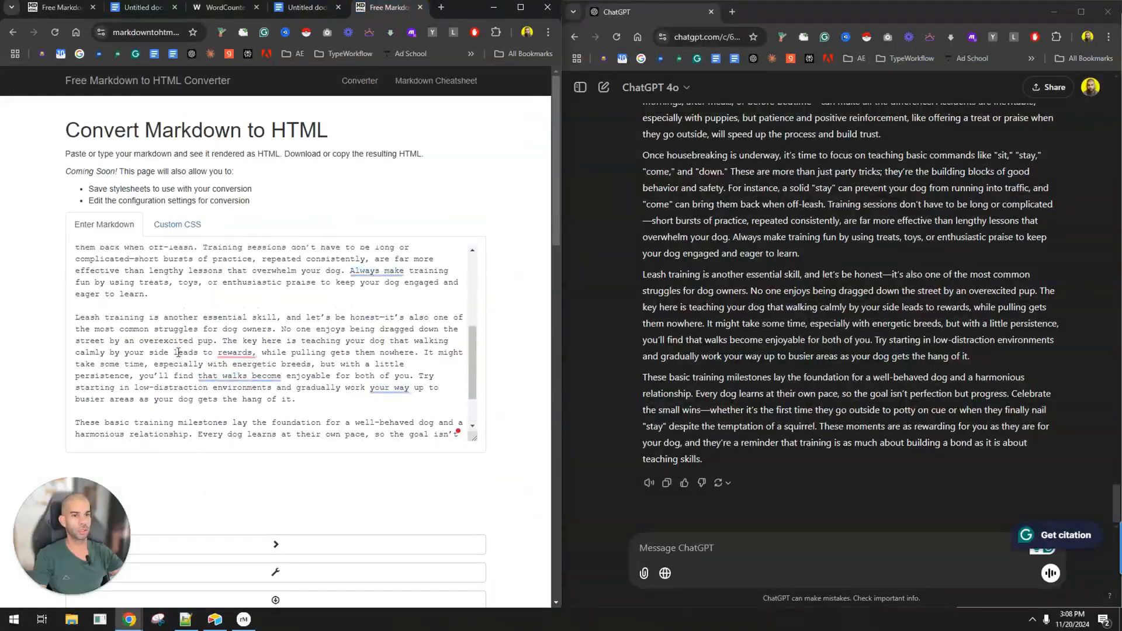
{"action": "left_click", "coordinate": [209, 331]}
{"action": "key", "text": "ctrl+a"}
{"action": "scroll", "coordinate": [418, 522], "scroll_direction": "down", "scroll_amount": 8}
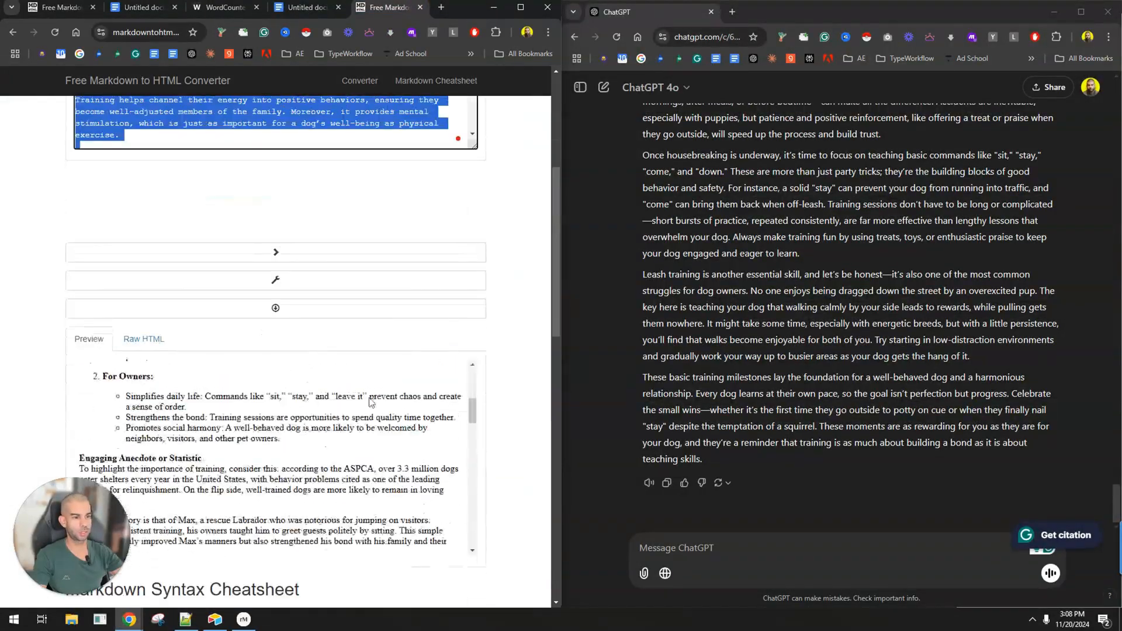
Copy the converter's whole rendered preview and replace the raw Markdown in the Google Docs document with it.
{"action": "left_click", "coordinate": [289, 419]}
{"action": "key", "text": "ctrl+a"}
{"action": "key", "text": "ctrl+c"}
{"action": "left_click", "coordinate": [323, 6]}
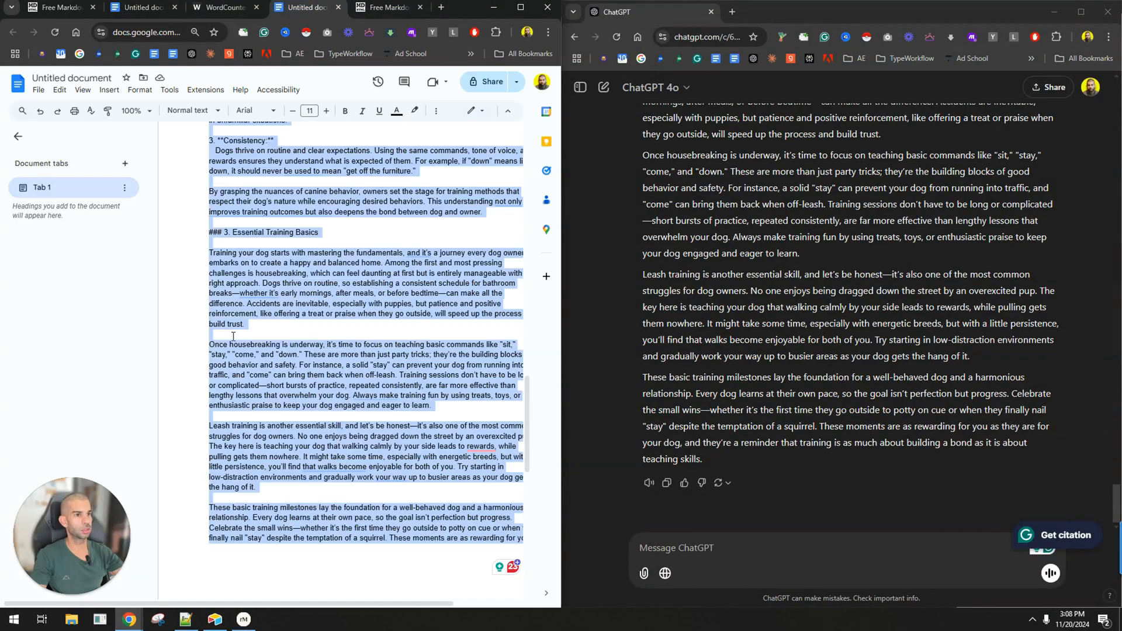
{"action": "key", "text": "ctrl+v"}
{"action": "scroll", "coordinate": [246, 351], "scroll_direction": "up", "scroll_amount": 10}
{"action": "scroll", "coordinate": [246, 351], "scroll_direction": "up", "scroll_amount": 5}
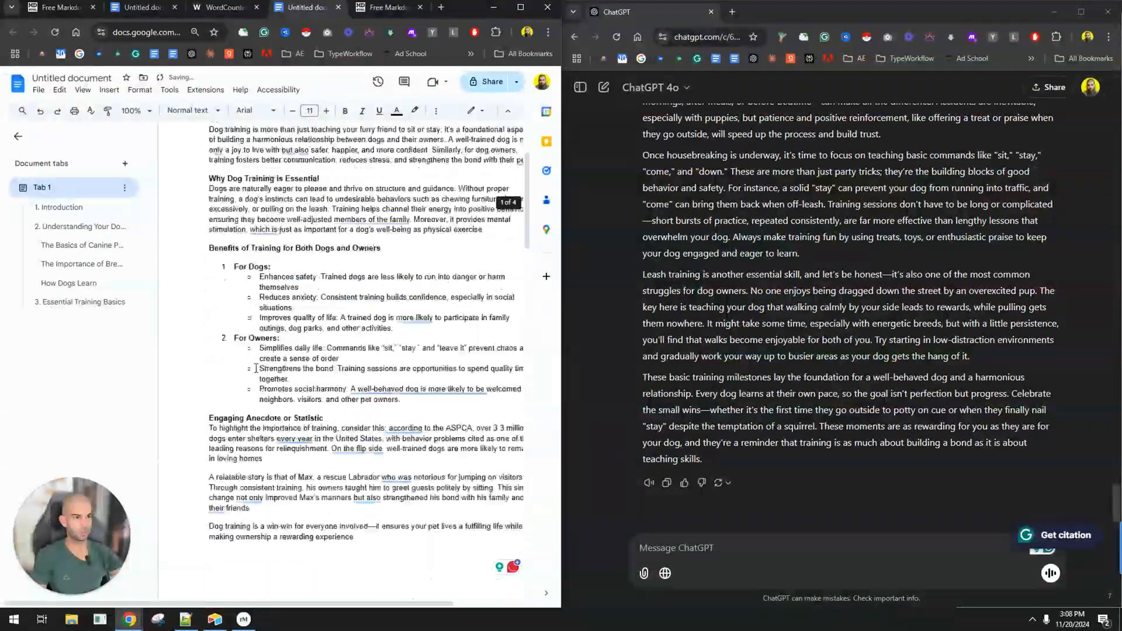
Maximize the browser window and review the formatted article's paragraph lengths and structure, starting with the introduction.
{"action": "left_click", "coordinate": [520, 7]}
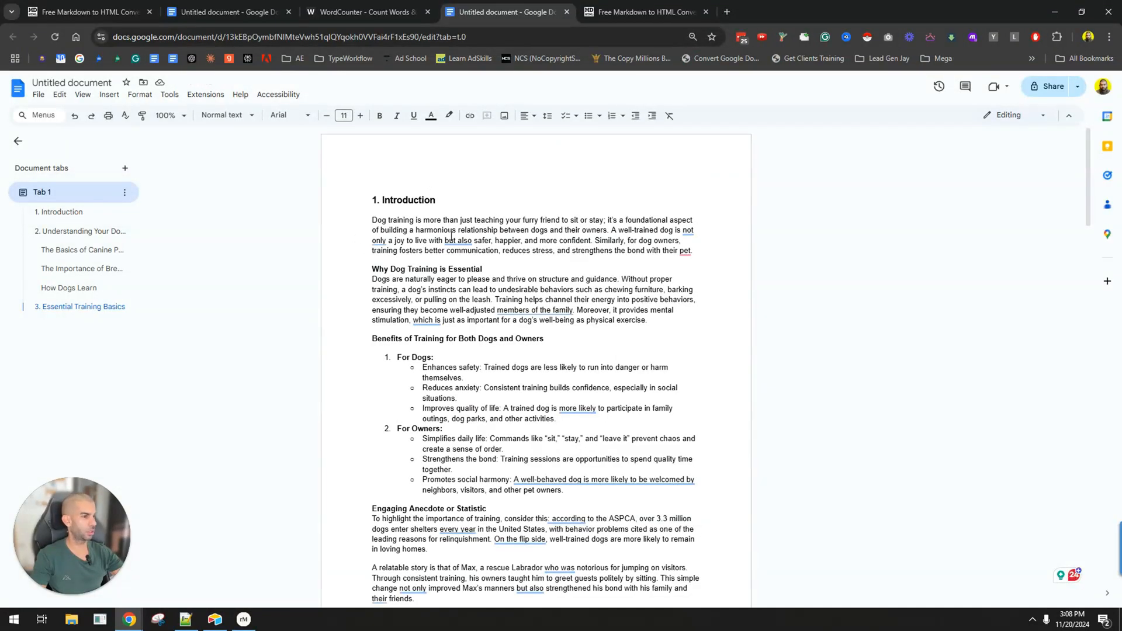
{"action": "triple_click", "coordinate": [593, 236]}
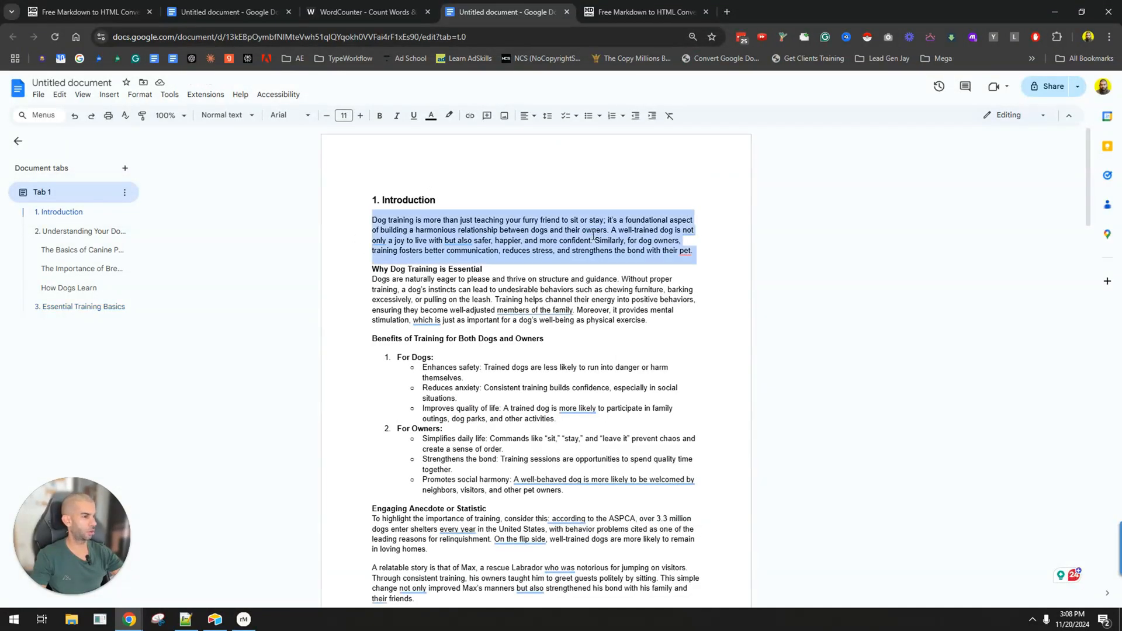
{"action": "triple_click", "coordinate": [529, 316]}
{"action": "left_click", "coordinate": [425, 309]}
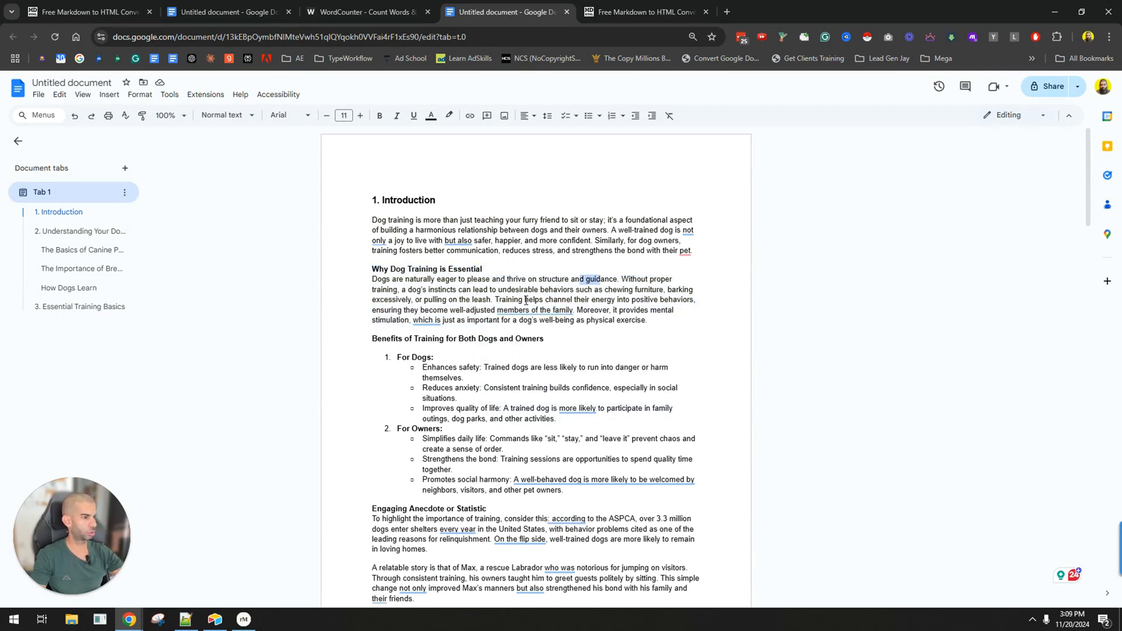
{"action": "scroll", "coordinate": [627, 311], "scroll_direction": "down", "scroll_amount": 20}
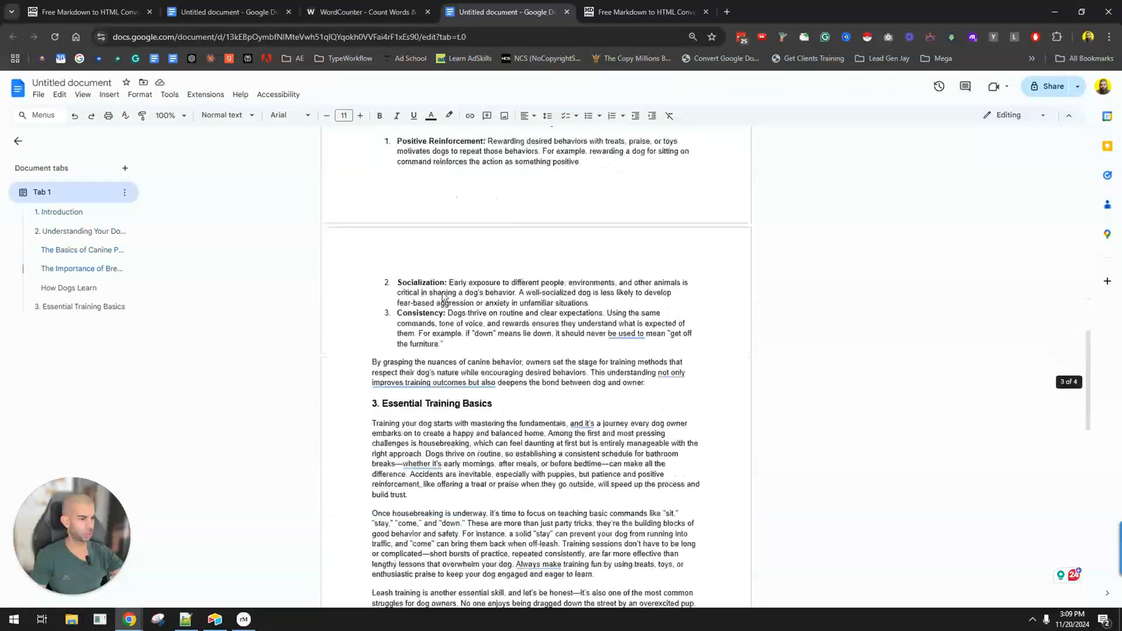
{"action": "scroll", "coordinate": [429, 316], "scroll_direction": "up", "scroll_amount": 7}
{"action": "scroll", "coordinate": [428, 316], "scroll_direction": "up", "scroll_amount": 10}
Copy the whole article into a new ChatGPT chat and ask it to make each paragraph no longer than 2 sentences.
{"action": "key", "text": "ctrl+a"}
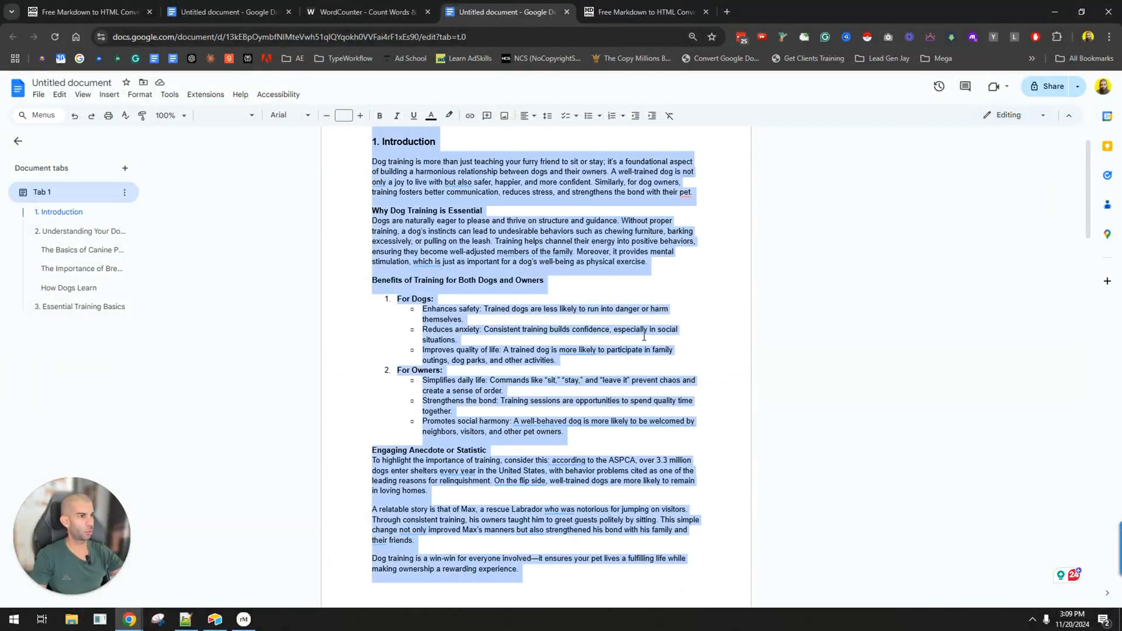
{"action": "middle_click", "coordinate": [192, 58]}
{"action": "left_click", "coordinate": [754, 12]}
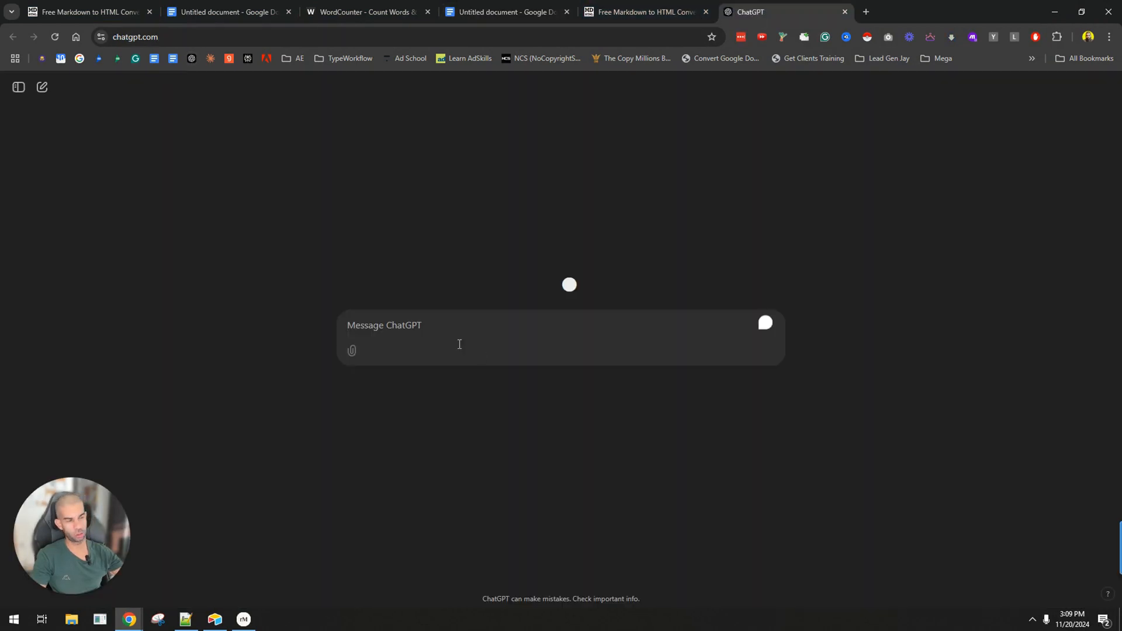
{"action": "type", "text": "make each p"}
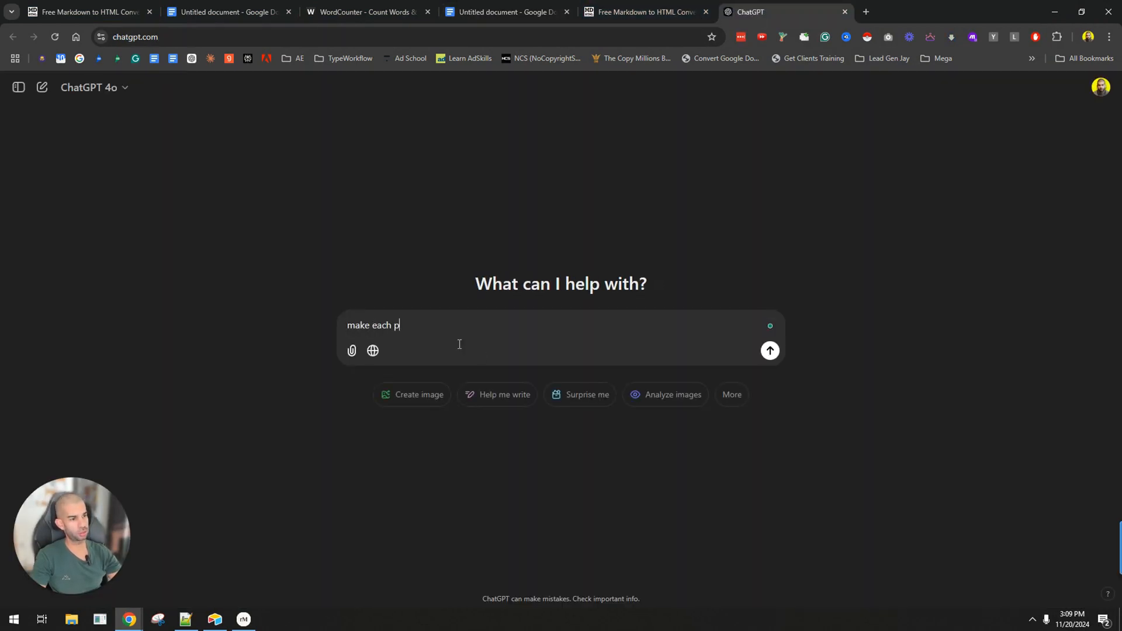
{"action": "type", "text": "aragraph no longer than 2 sentences."}
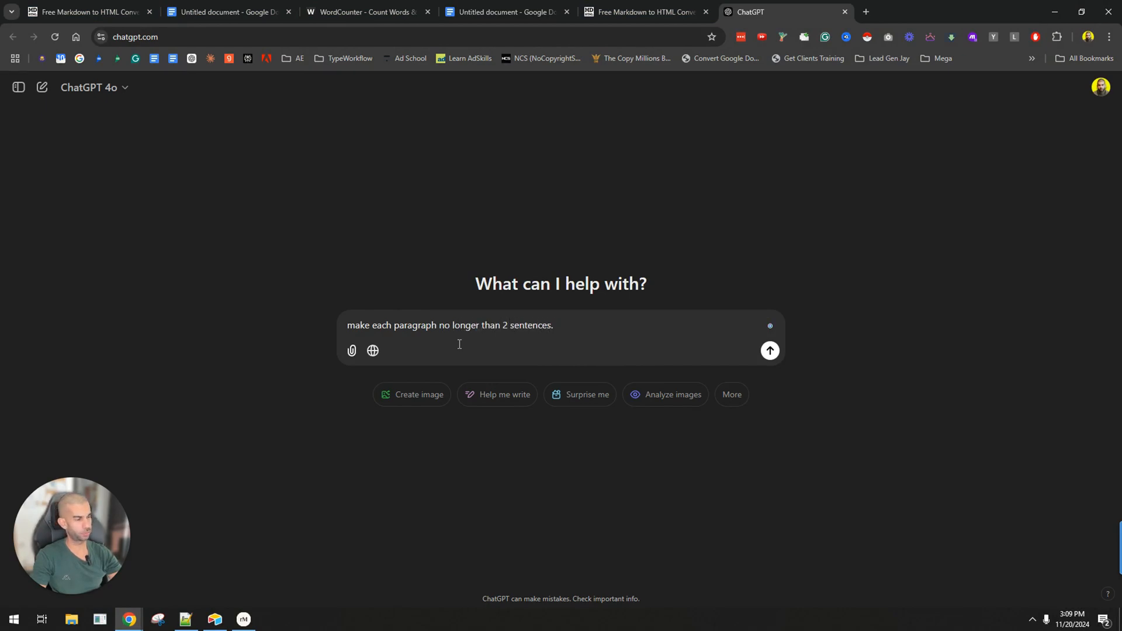
{"action": "key", "text": "Return"}
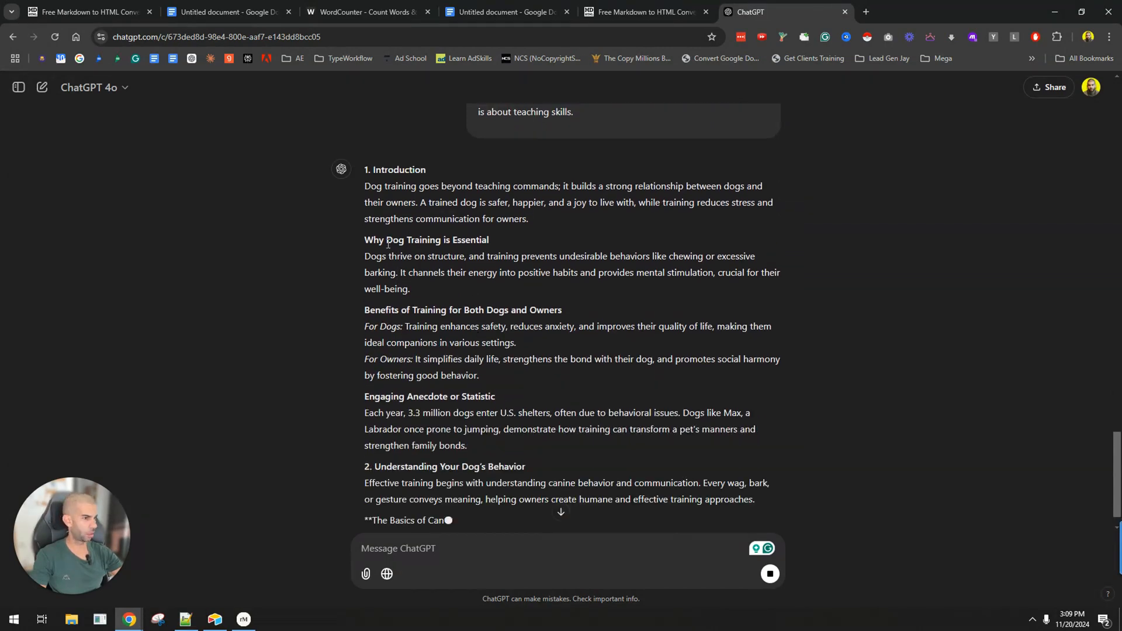
Read through ChatGPT's shortened article and ask it to remove a few subheadings, use some 1-sentence paragraphs and focus on easy readability.
{"action": "left_click_drag", "start_coordinate": [391, 311], "coordinate": [544, 311]}
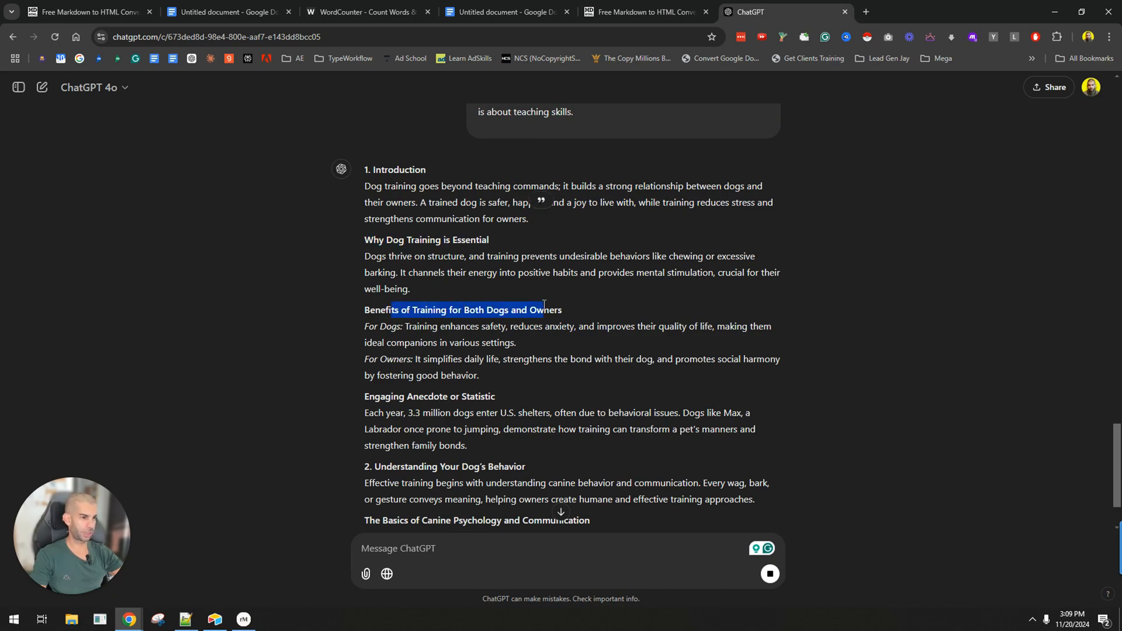
{"action": "scroll", "coordinate": [427, 452], "scroll_direction": "down", "scroll_amount": 2}
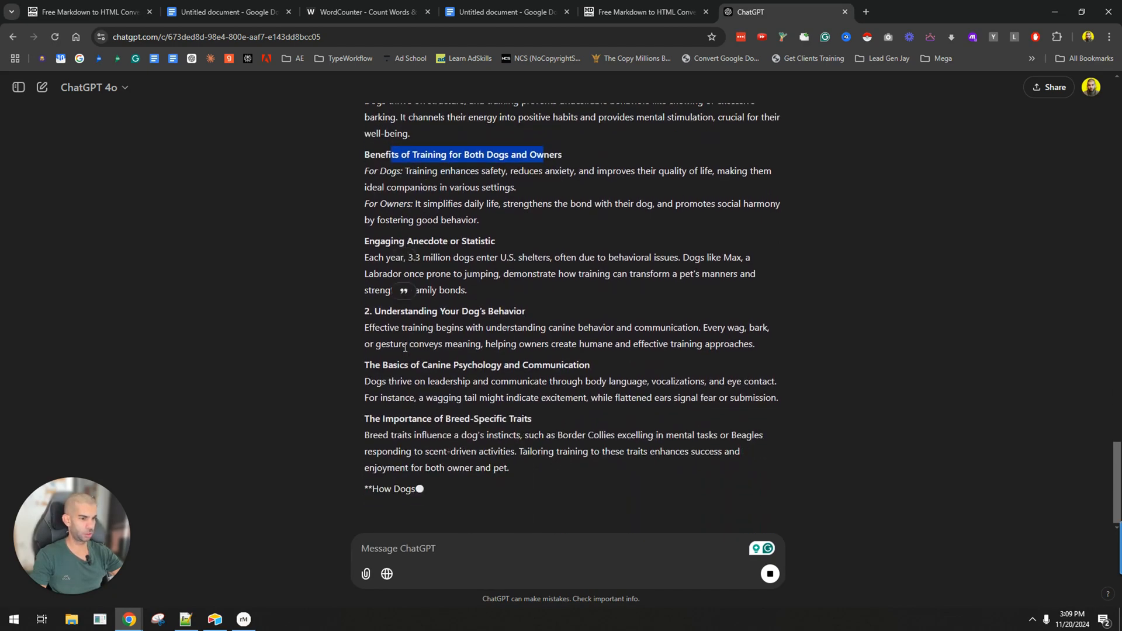
{"action": "left_click_drag", "start_coordinate": [390, 348], "coordinate": [605, 374]}
{"action": "left_click", "coordinate": [605, 375]}
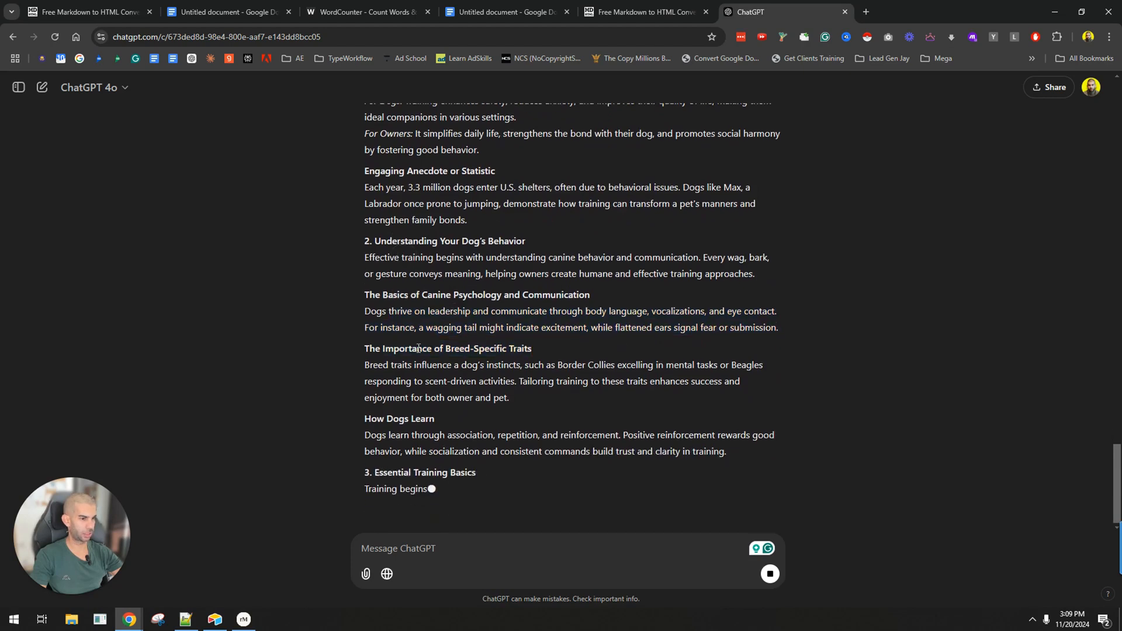
{"action": "double_click", "coordinate": [432, 304]}
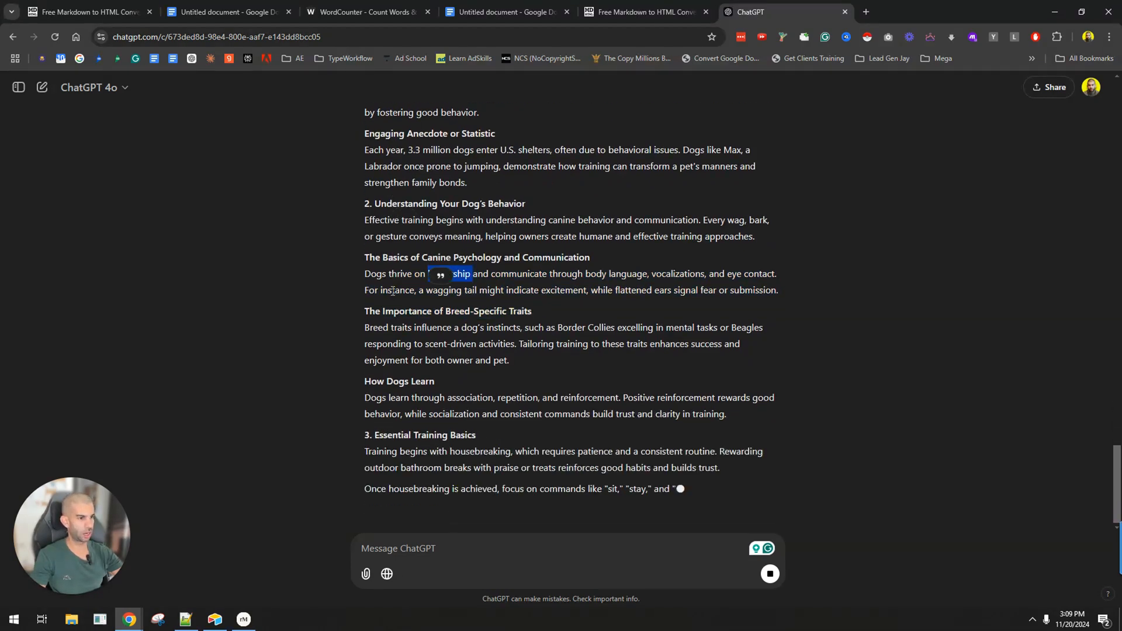
{"action": "left_click", "coordinate": [394, 289]}
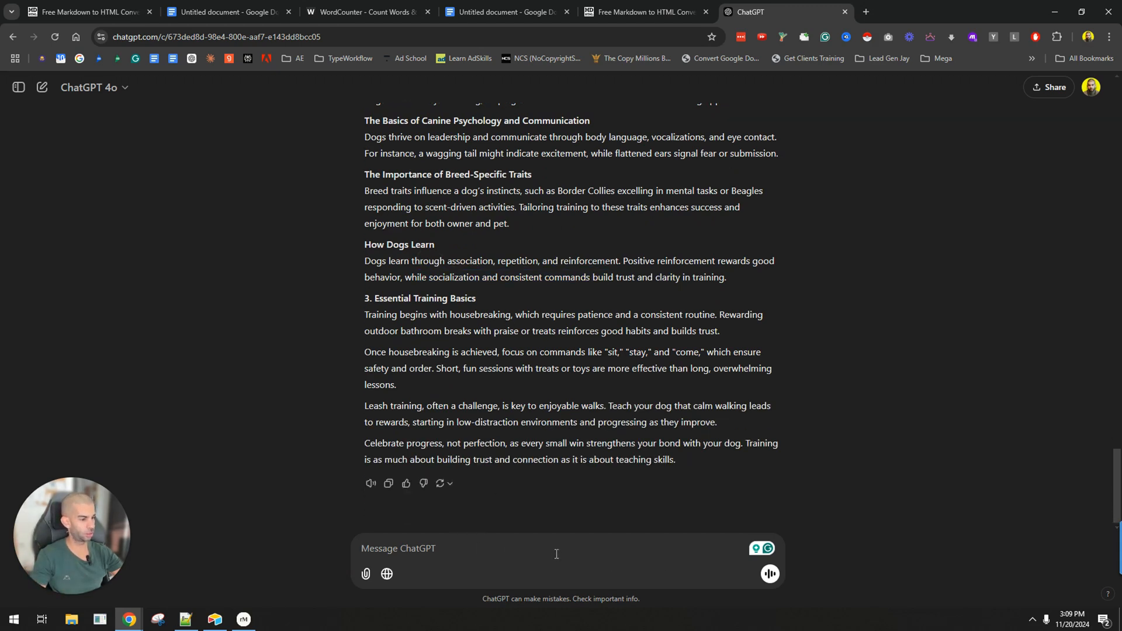
{"action": "type", "text": "let's remove a few subheadings. let's also go for some paragraphs which have only"}
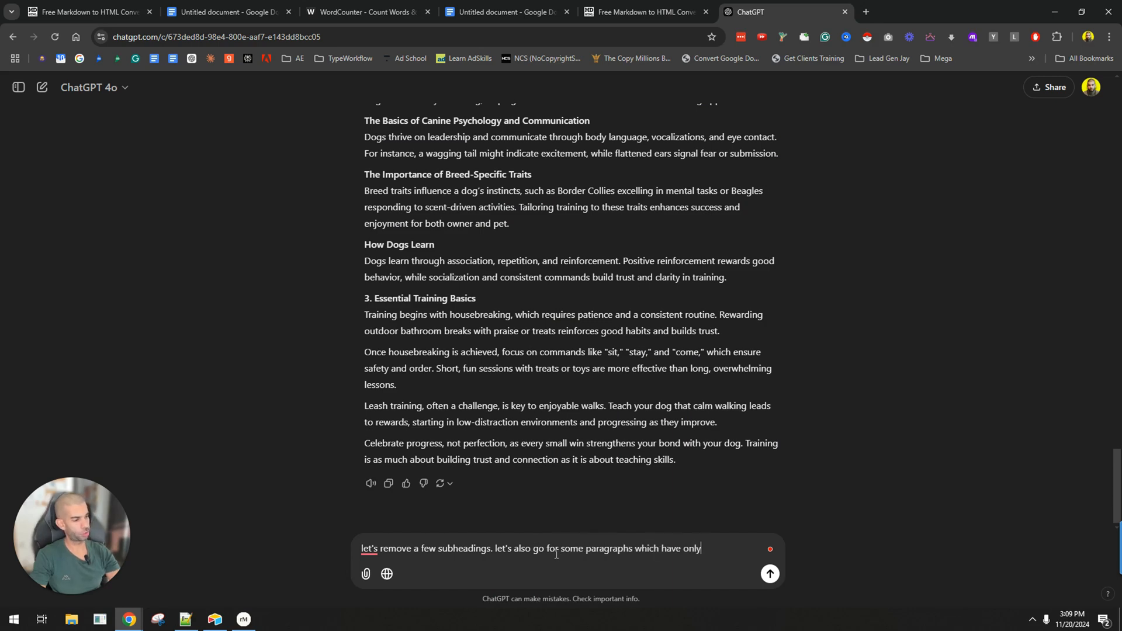
{"action": "type", "text": "key is to focus on easy readabil"}
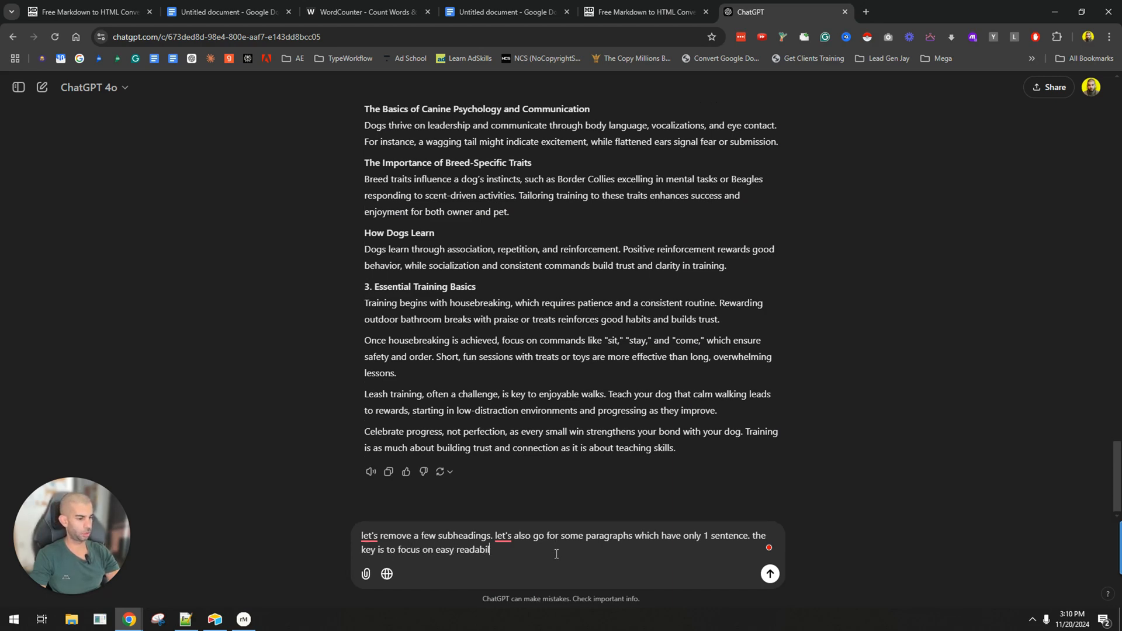
{"action": "type", "text": "ity"}
{"action": "key", "text": "Return"}
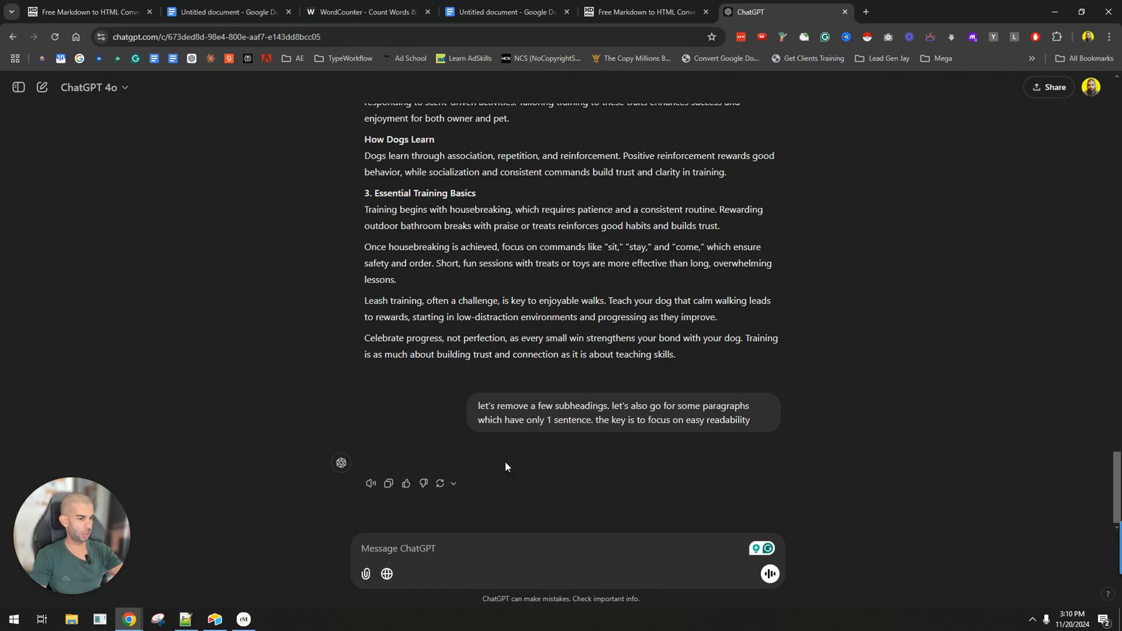
Have ChatGPT redo the readability revision by sending "try again".
{"action": "left_click", "coordinate": [444, 482]}
{"action": "left_click", "coordinate": [769, 482]}
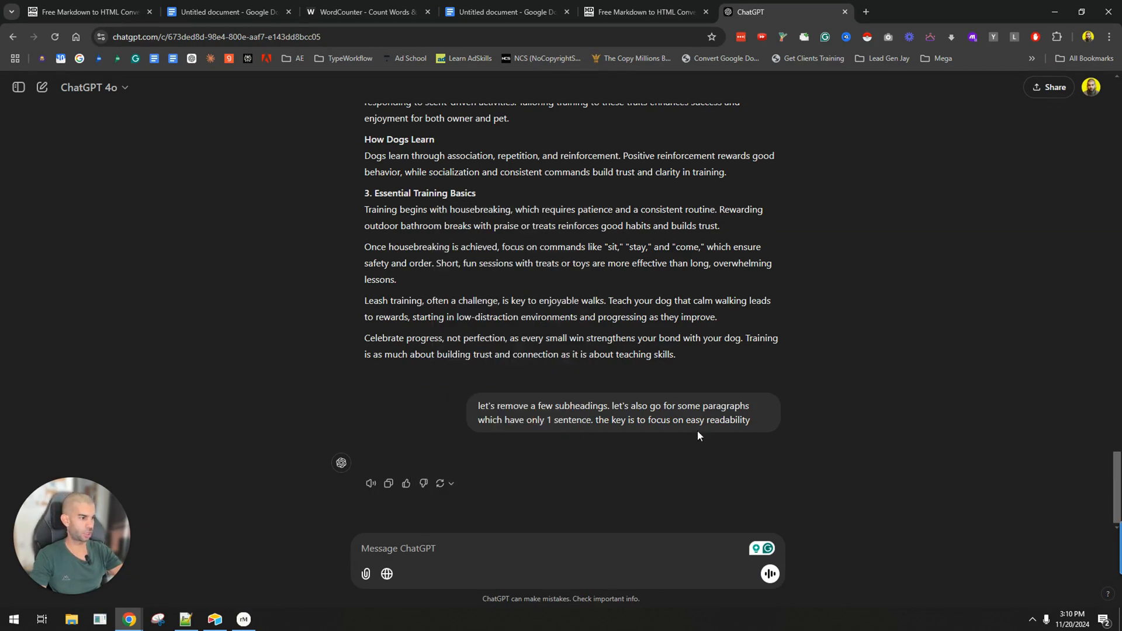
{"action": "type", "text": "try again"}
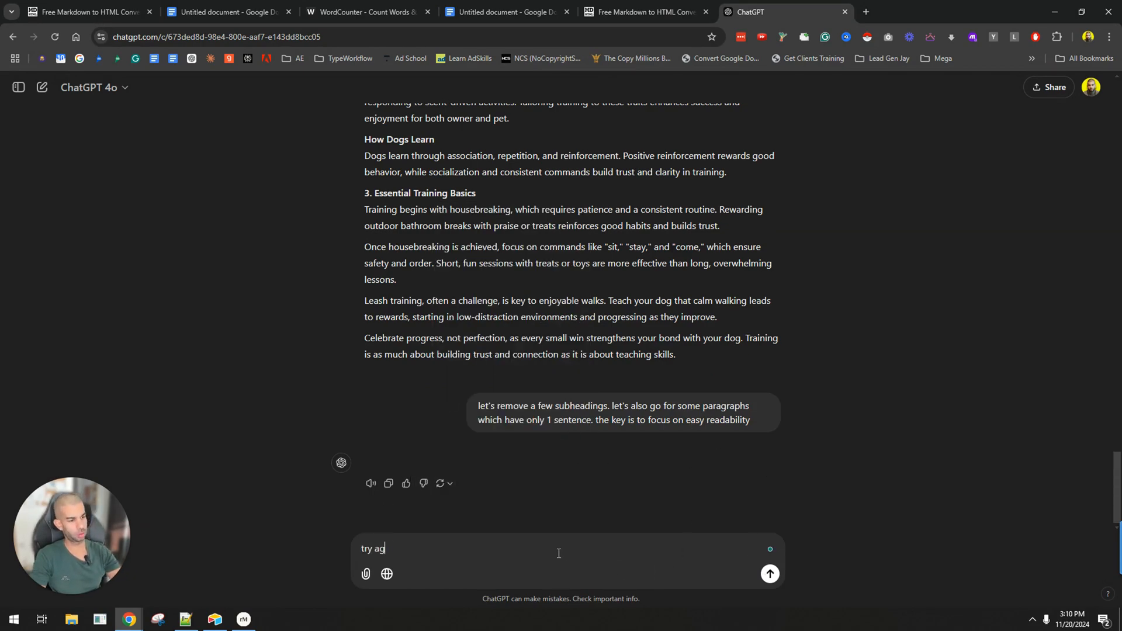
{"action": "key", "text": "Return"}
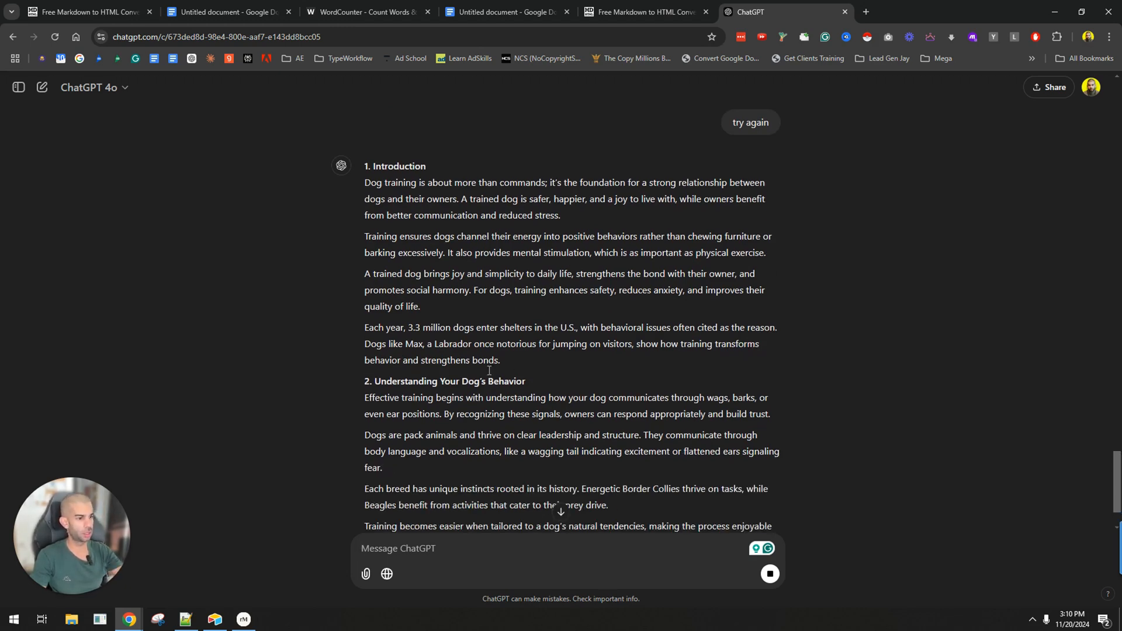
Copy the heading "2. Understanding Your Dog's Behavior" into a new ChatGPT chat and ask it to create an image about it.
{"action": "triple_click", "coordinate": [428, 325]}
{"action": "key", "text": "ctrl+c"}
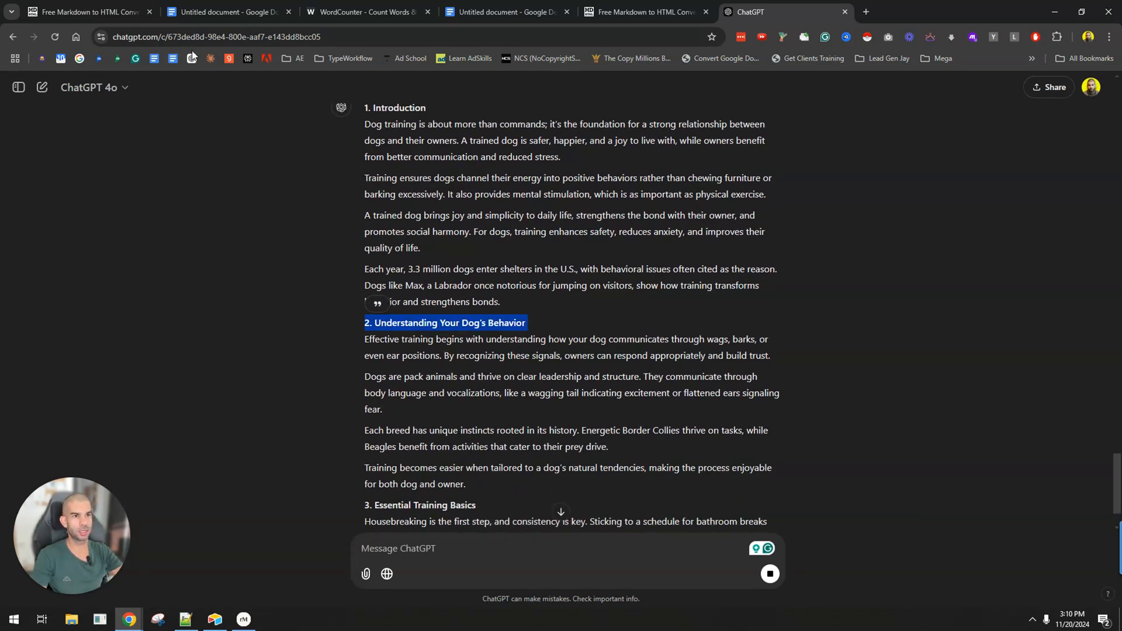
{"action": "middle_click", "coordinate": [192, 58]}
{"action": "left_click", "coordinate": [895, 11]}
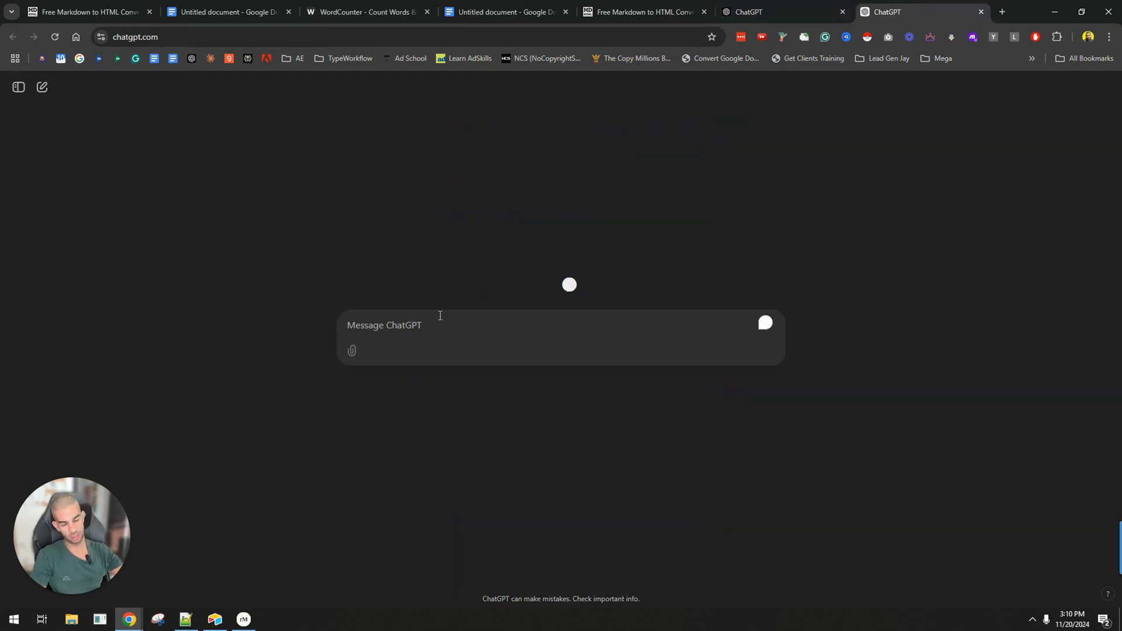
{"action": "type", "text": "create an image "}
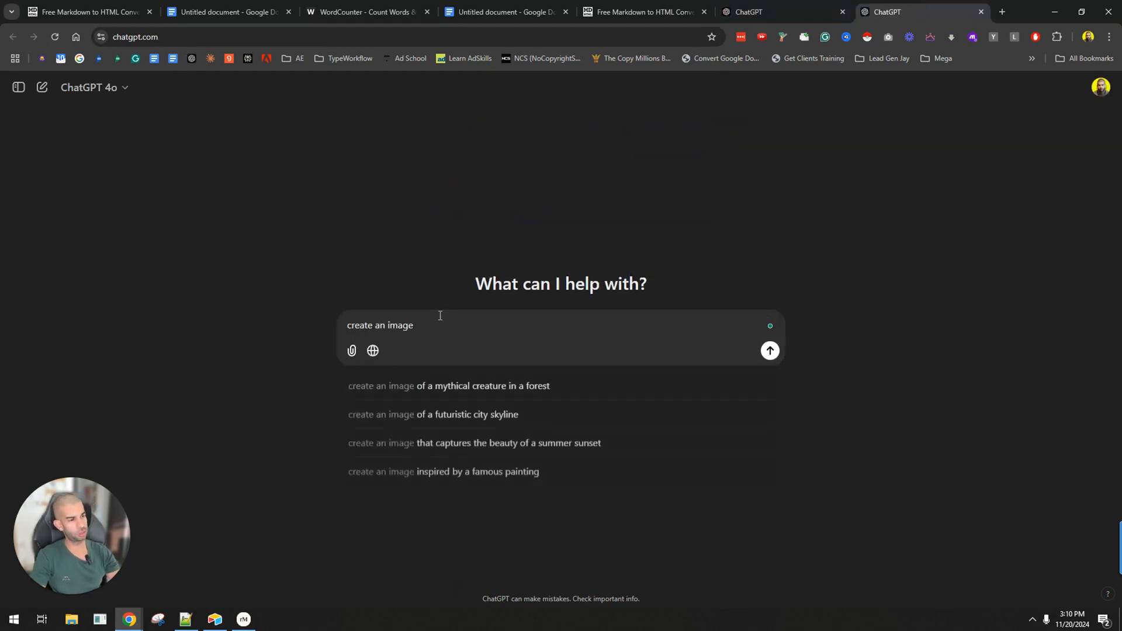
{"action": "type", "text": "about:"}
{"action": "key", "text": "ctrl+v"}
{"action": "key", "text": "Return"}
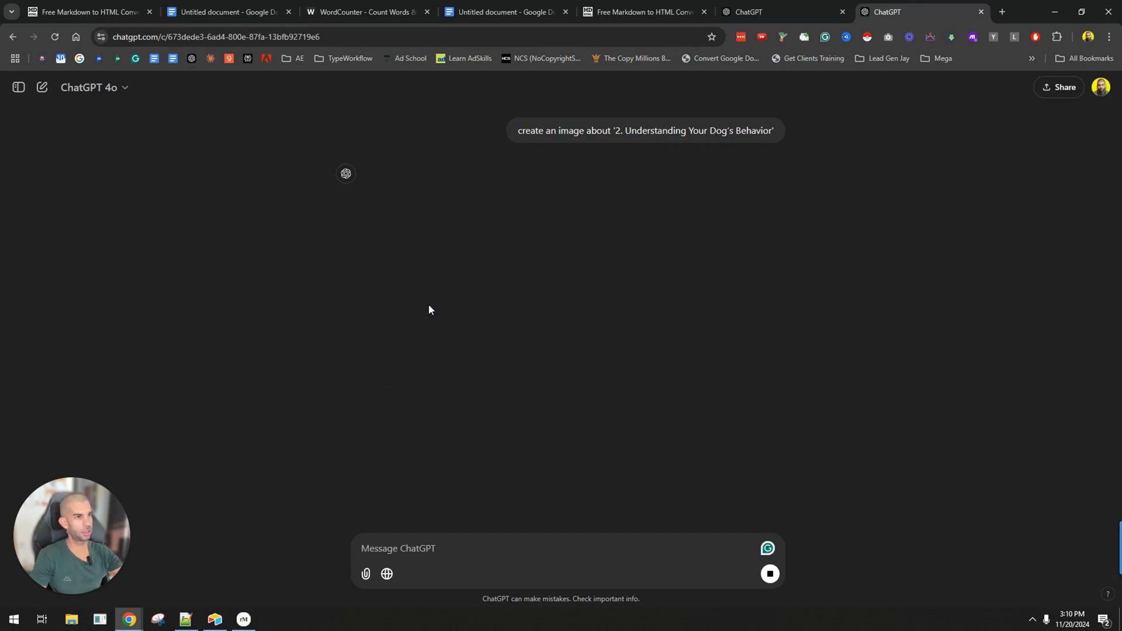
Copy ChatGPT's revised article into the Markdown to HTML converter, replacing the old text, and copy the whole rendered preview.
{"action": "left_click", "coordinate": [264, 12]}
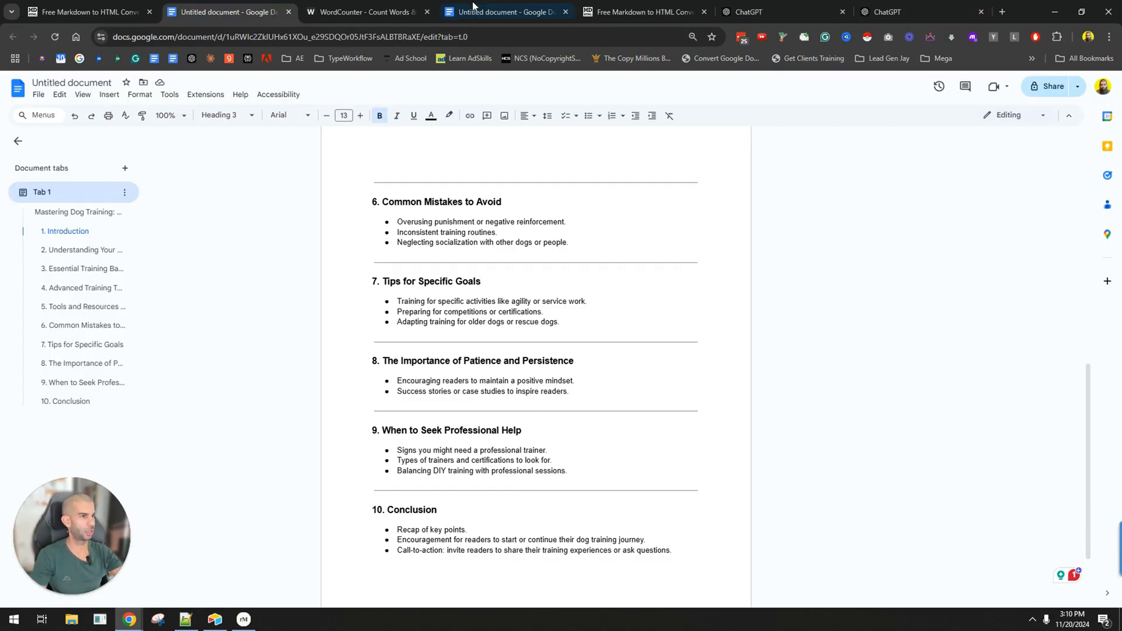
{"action": "left_click", "coordinate": [524, 7]}
{"action": "left_click", "coordinate": [760, 12]}
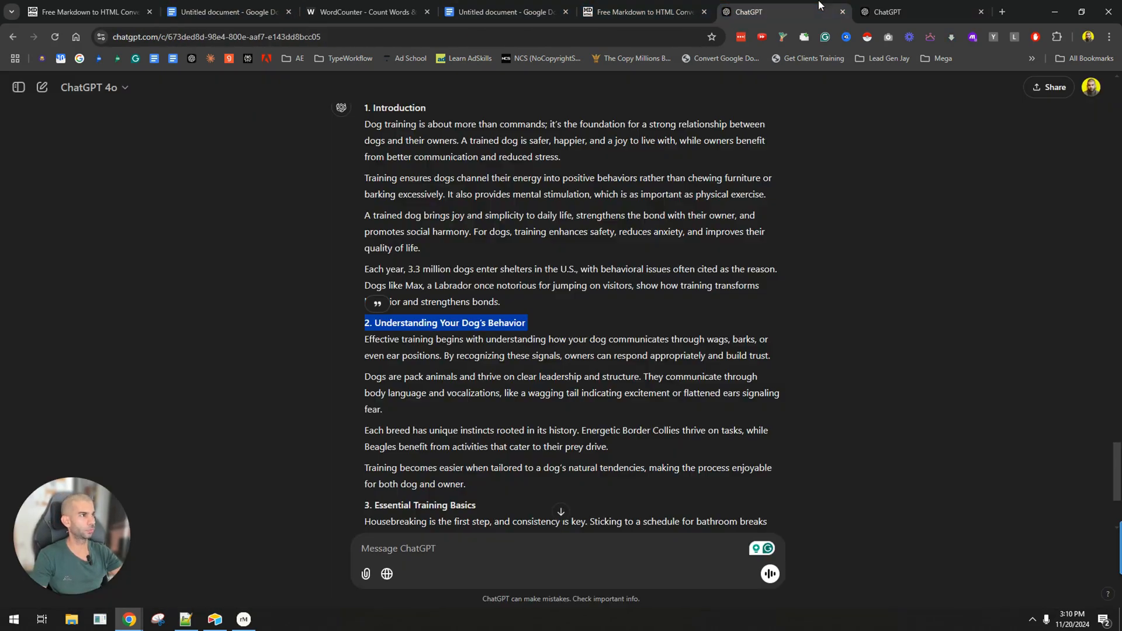
{"action": "scroll", "coordinate": [472, 320], "scroll_direction": "down", "scroll_amount": 3}
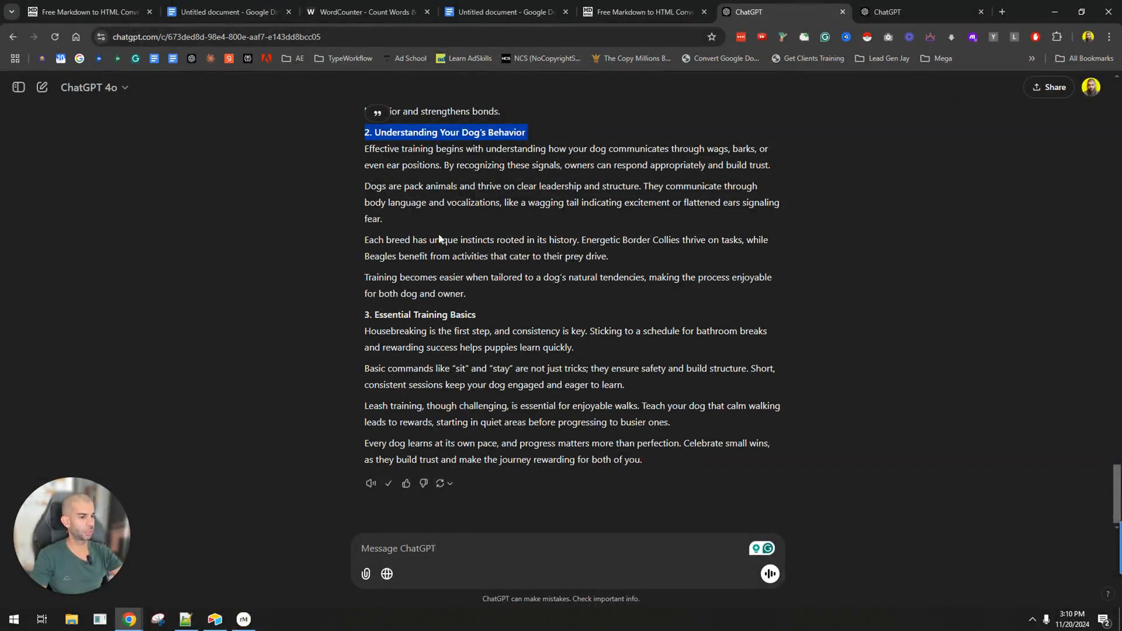
{"action": "left_click", "coordinate": [643, 12]}
{"action": "scroll", "coordinate": [316, 312], "scroll_direction": "up", "scroll_amount": 5}
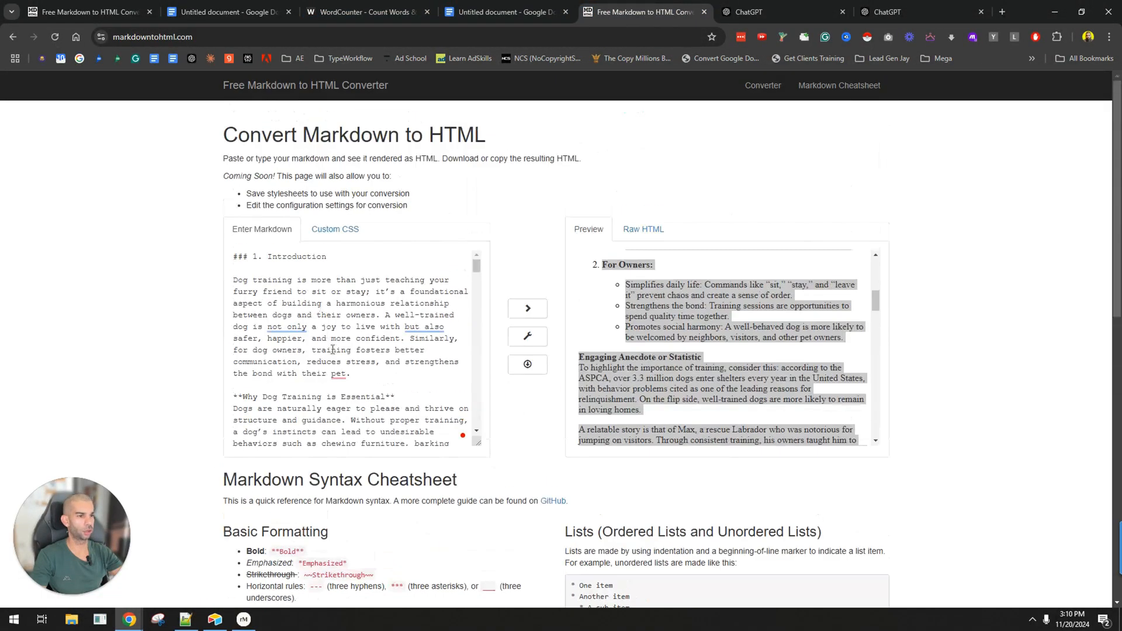
{"action": "left_click", "coordinate": [331, 337]}
{"action": "key", "text": "ctrl+a"}
{"action": "key", "text": "ctrl+v"}
{"action": "scroll", "coordinate": [687, 352], "scroll_direction": "down", "scroll_amount": 1}
{"action": "left_click_drag", "start_coordinate": [725, 431], "coordinate": [559, 185]}
{"action": "key", "text": "ctrl+c"}
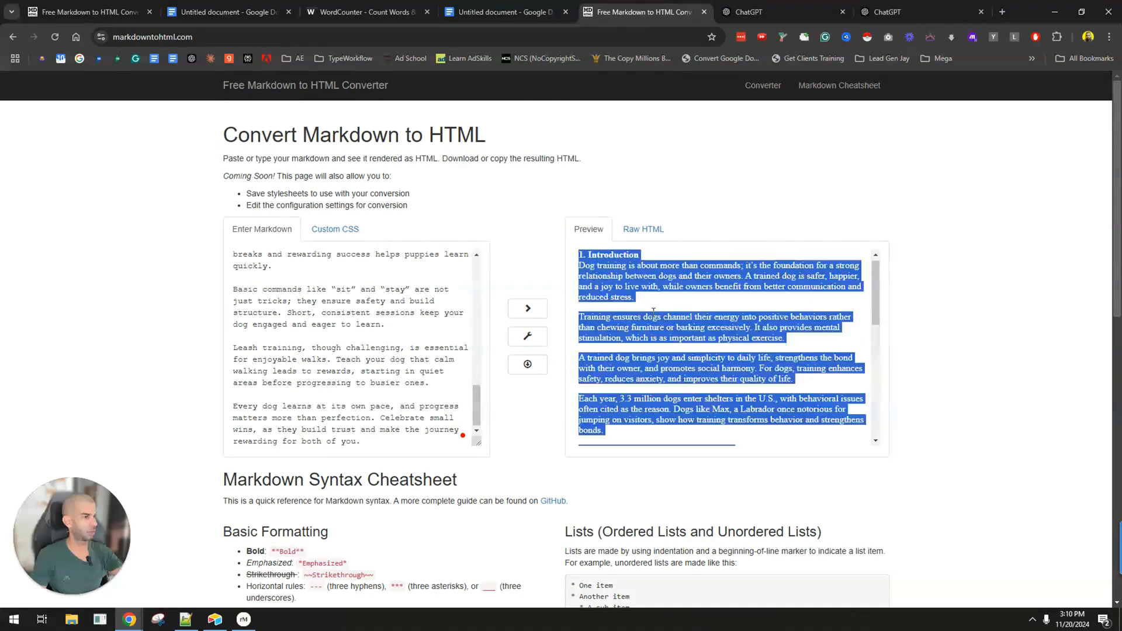
Replace the entire contents of the Google Docs article with the converted revised version.
{"action": "left_click", "coordinate": [502, 5]}
{"action": "left_click", "coordinate": [449, 270]}
{"action": "key", "text": "ctrl+a"}
{"action": "key", "text": "ctrl+v"}
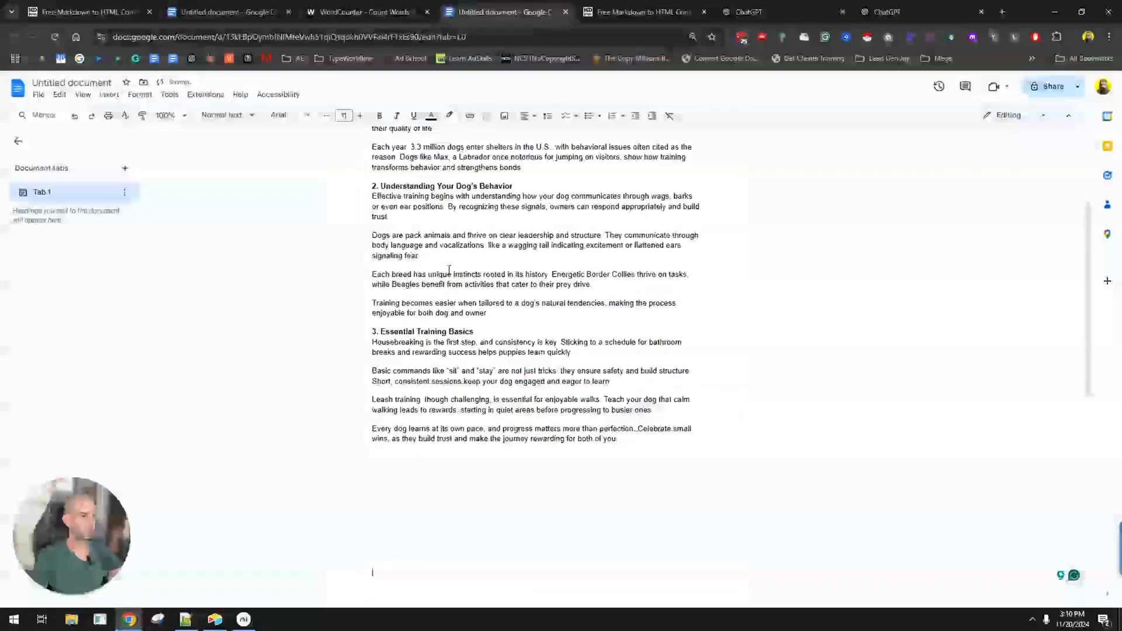
{"action": "scroll", "coordinate": [449, 270], "scroll_direction": "up", "scroll_amount": 4}
Copy the generated dog behavior image from ChatGPT and insert it below the "2. Understanding Your Dog's Behavior" heading in the Google Docs article.
{"action": "left_click", "coordinate": [858, 16]}
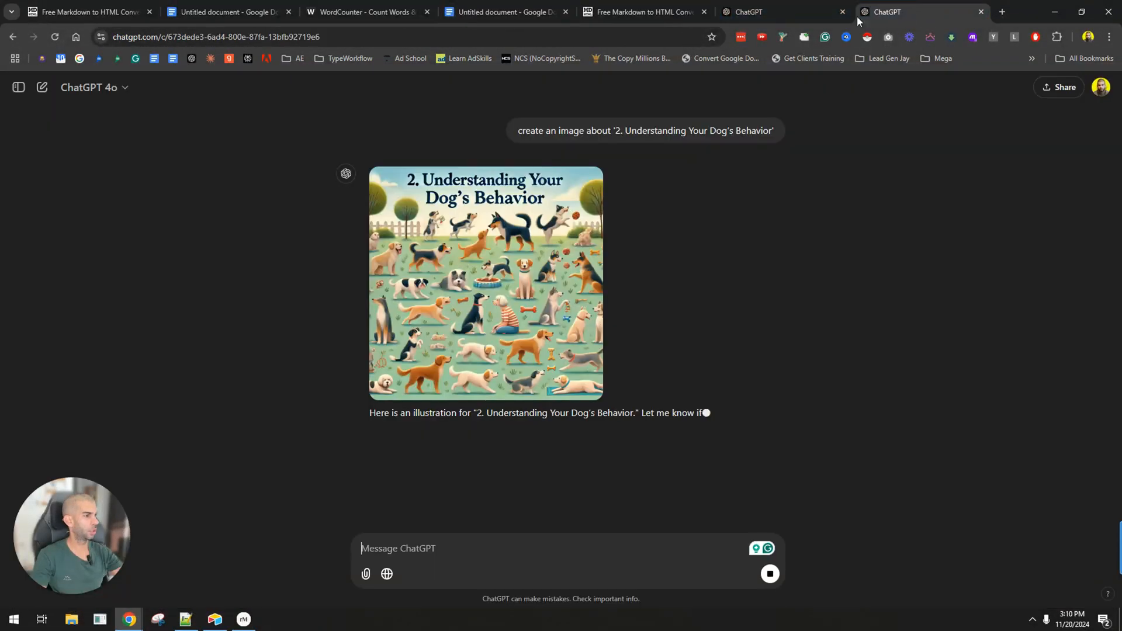
{"action": "right_click", "coordinate": [528, 289]}
{"action": "left_click", "coordinate": [602, 339]}
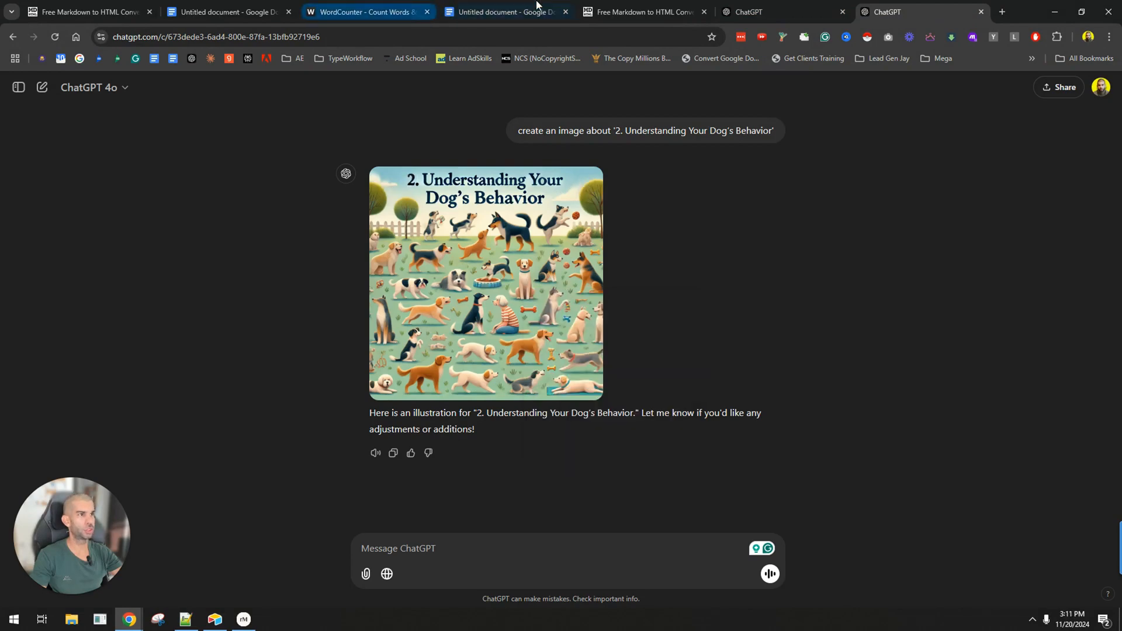
{"action": "left_click", "coordinate": [501, 12]}
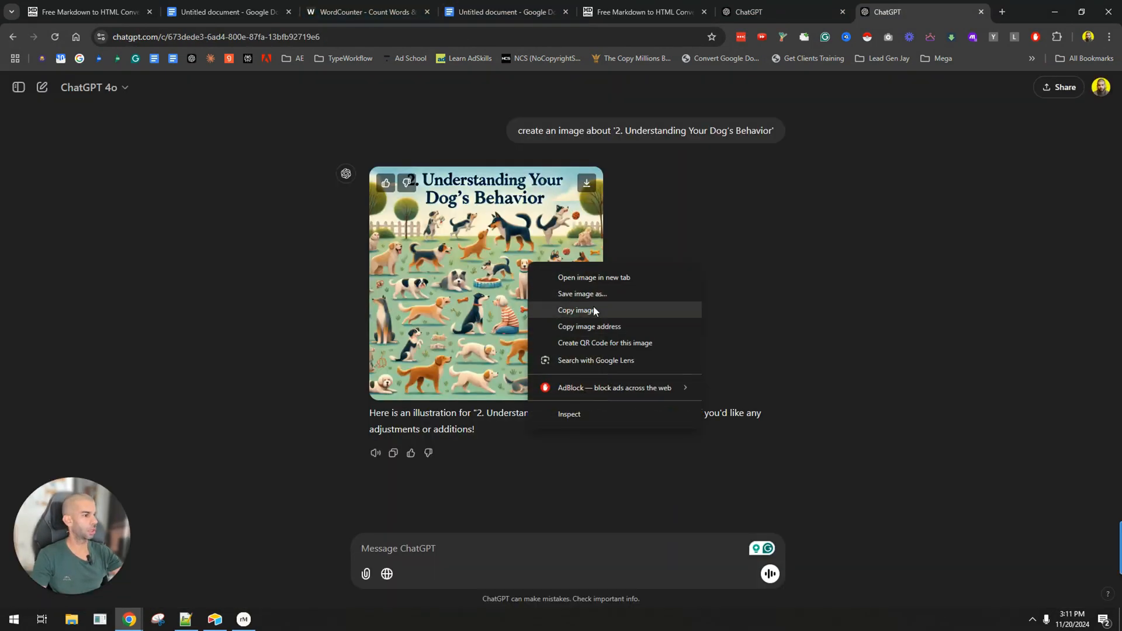
{"action": "left_click", "coordinate": [594, 313]}
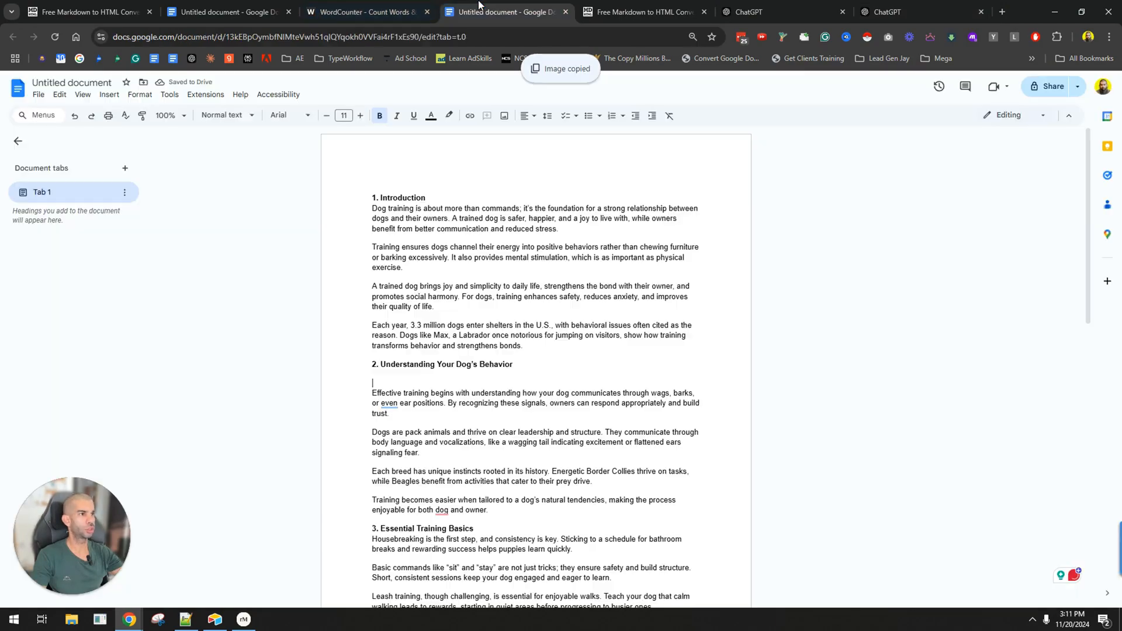
{"action": "key", "text": "ctrl+v"}
Review the article's overall layout, checking how the inserted image sits among the three sections.
{"action": "scroll", "coordinate": [506, 323], "scroll_direction": "down", "scroll_amount": 4}
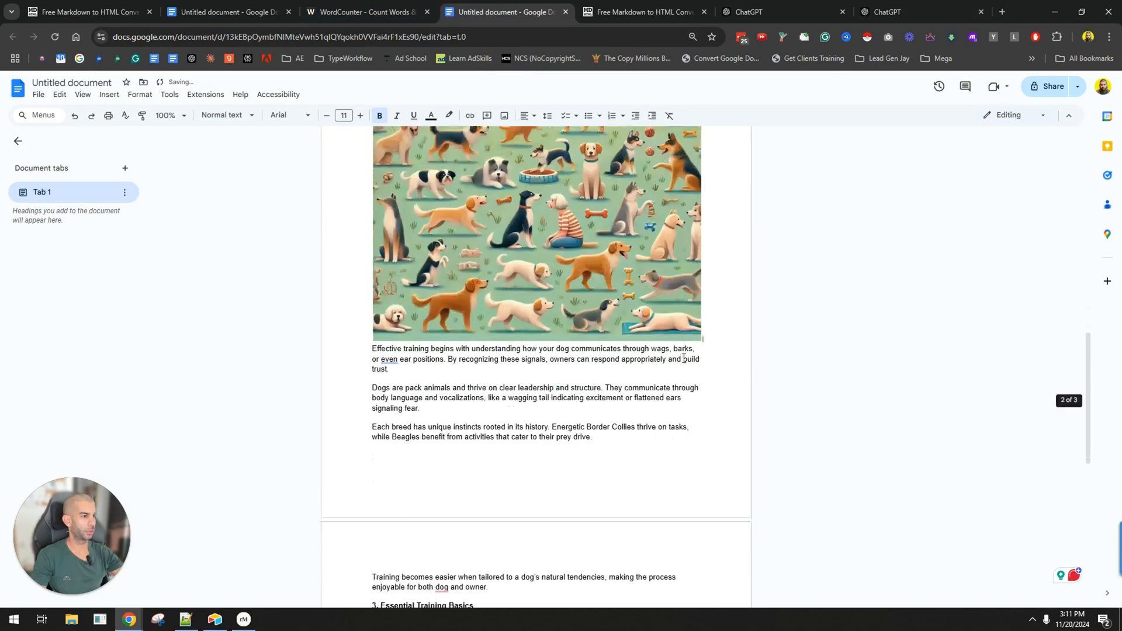
{"action": "scroll", "coordinate": [488, 357], "scroll_direction": "up", "scroll_amount": 13}
{"action": "scroll", "coordinate": [488, 357], "scroll_direction": "down", "scroll_amount": 6, "text": "ctrl"}
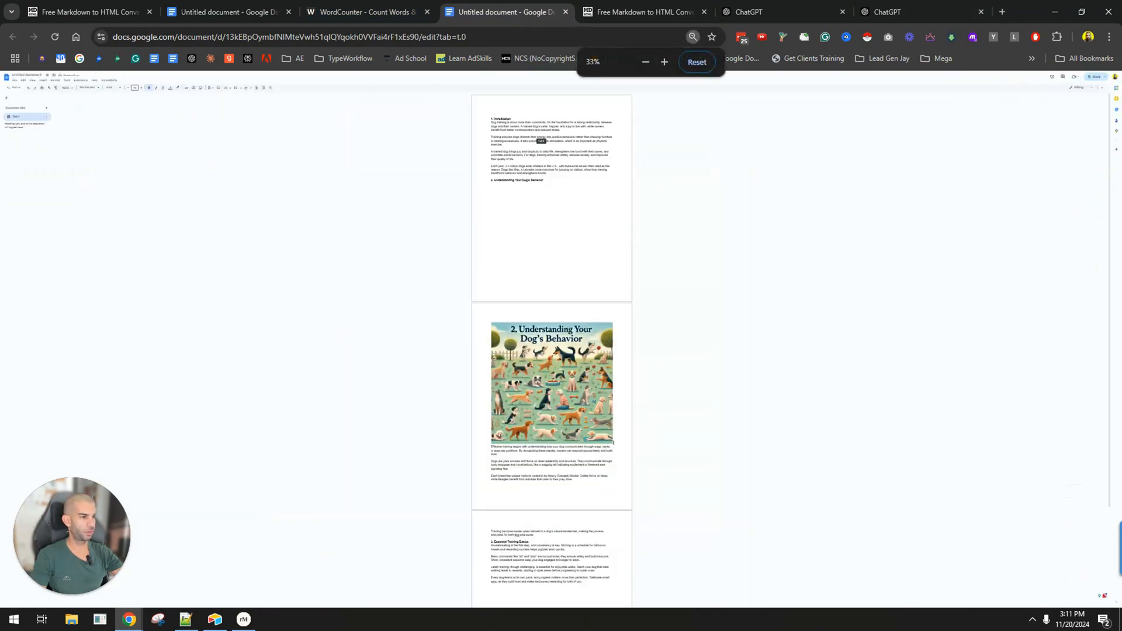
{"action": "scroll", "coordinate": [498, 374], "scroll_direction": "down", "scroll_amount": 2}
{"action": "scroll", "coordinate": [498, 375], "scroll_direction": "up", "scroll_amount": 2}
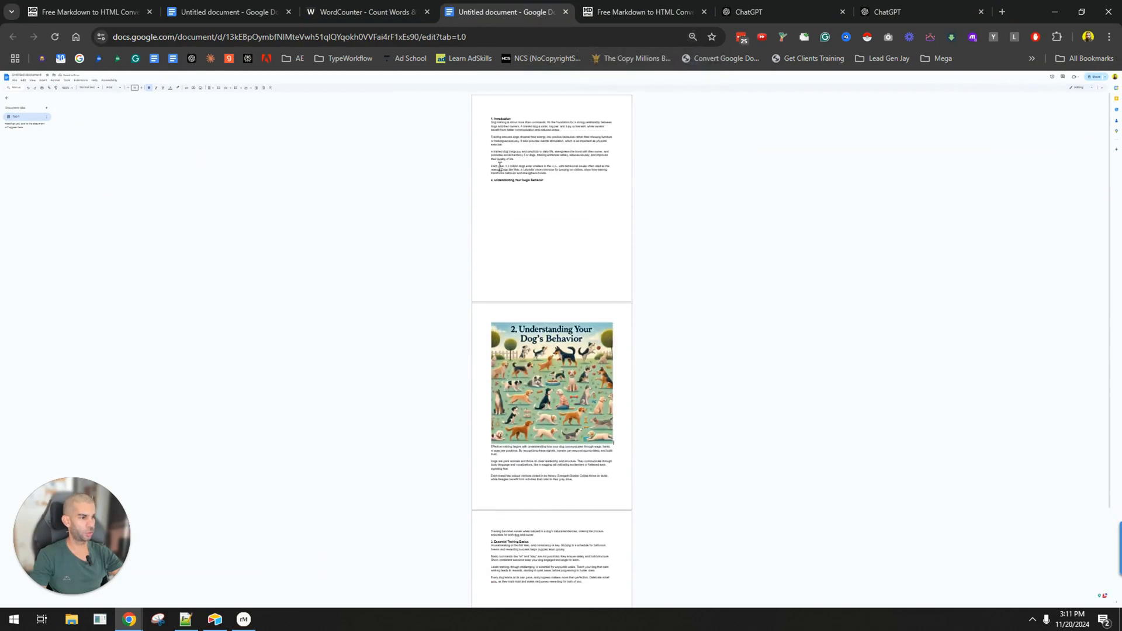
{"action": "scroll", "coordinate": [518, 235], "scroll_direction": "up", "scroll_amount": 4, "text": "ctrl"}
{"action": "scroll", "coordinate": [458, 253], "scroll_direction": "down", "scroll_amount": 8}
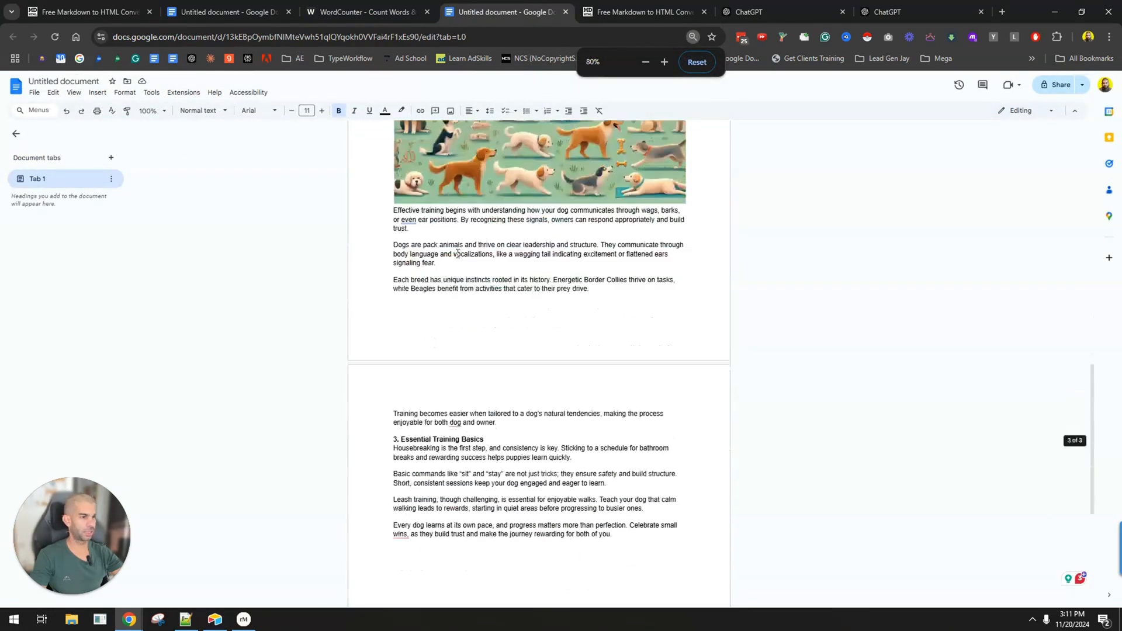
{"action": "scroll", "coordinate": [471, 368], "scroll_direction": "down", "scroll_amount": 2}
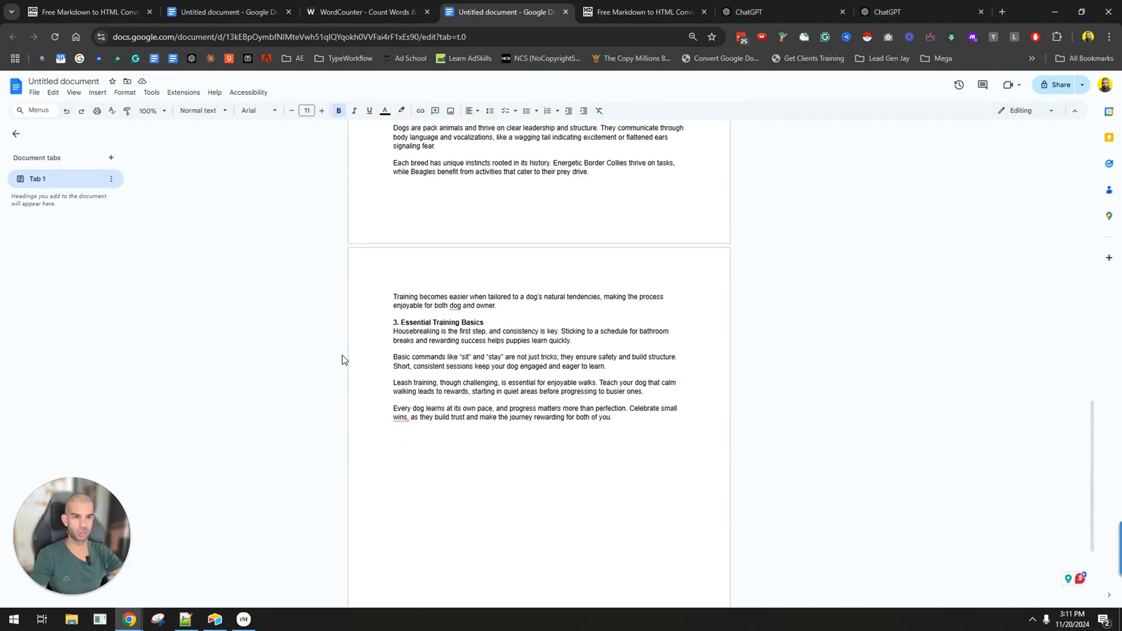
{"action": "scroll", "coordinate": [518, 411], "scroll_direction": "up", "scroll_amount": 6}
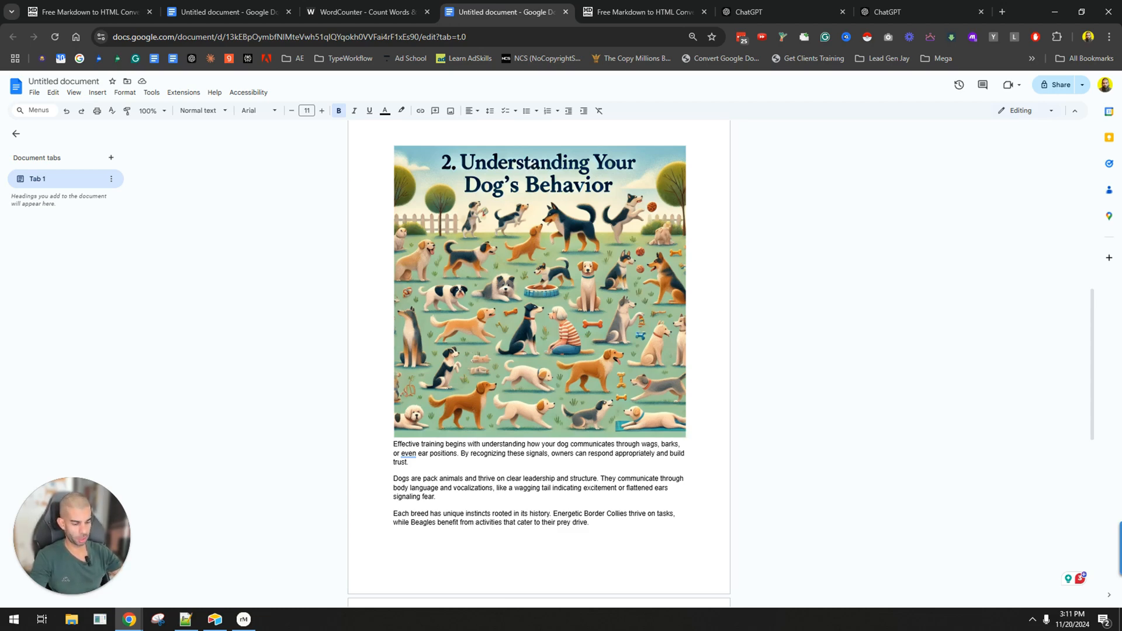
{"action": "scroll", "coordinate": [431, 239], "scroll_direction": "up", "scroll_amount": 10}
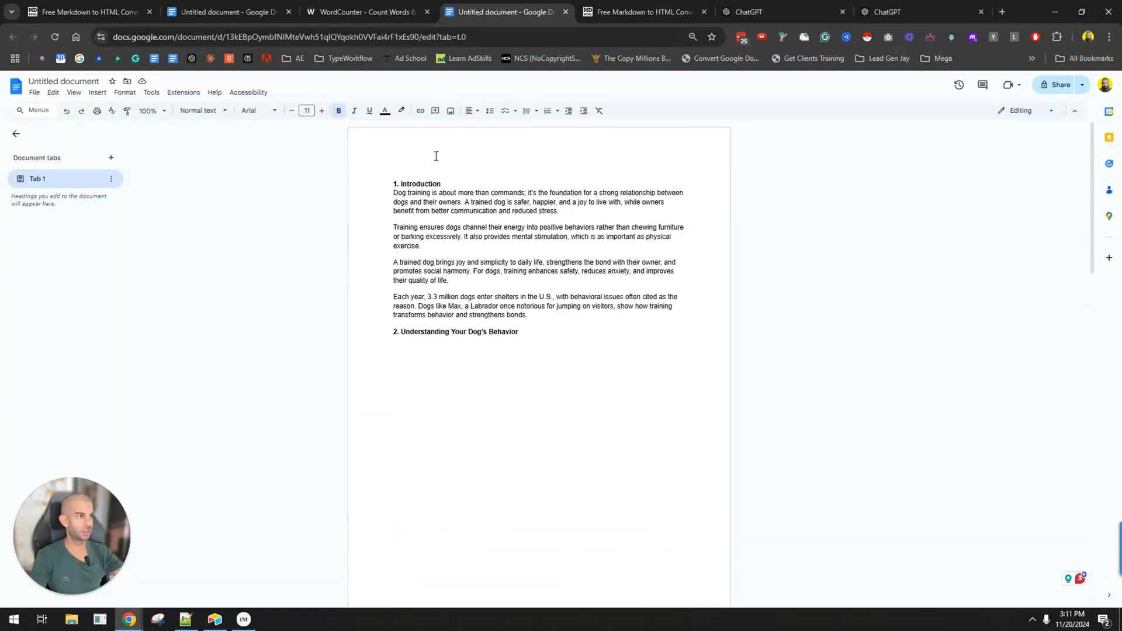
Return to the ChatGPT revision chat and examine the article's wording, from the introduction to the dog behavior section.
{"action": "left_click", "coordinate": [760, 11]}
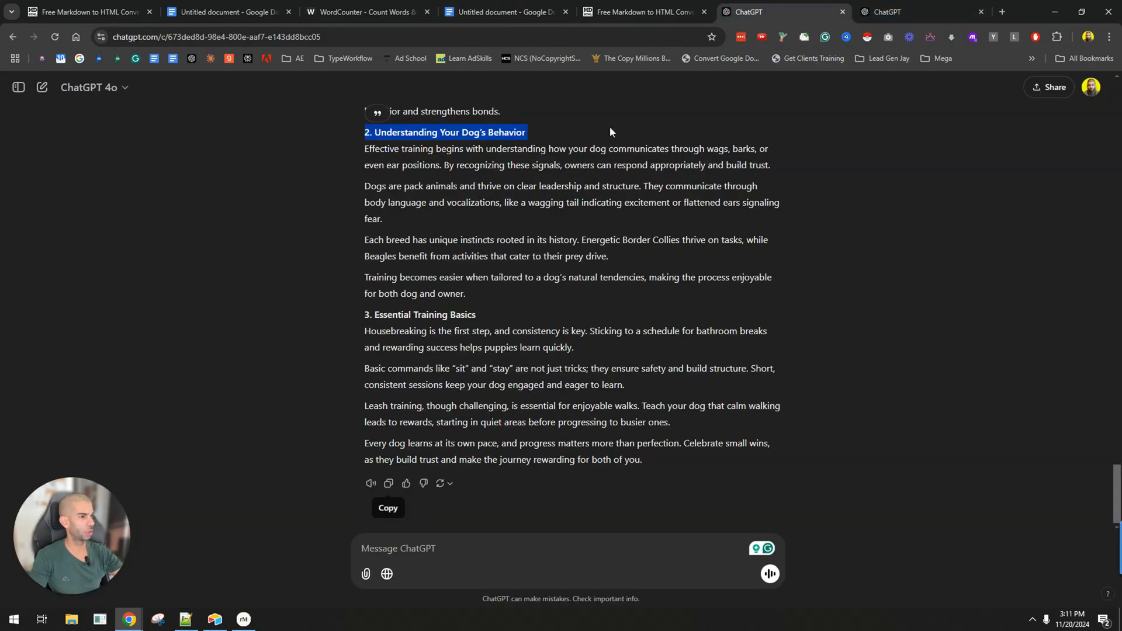
{"action": "scroll", "coordinate": [440, 241], "scroll_direction": "up", "scroll_amount": 10}
{"action": "scroll", "coordinate": [440, 241], "scroll_direction": "down", "scroll_amount": 3}
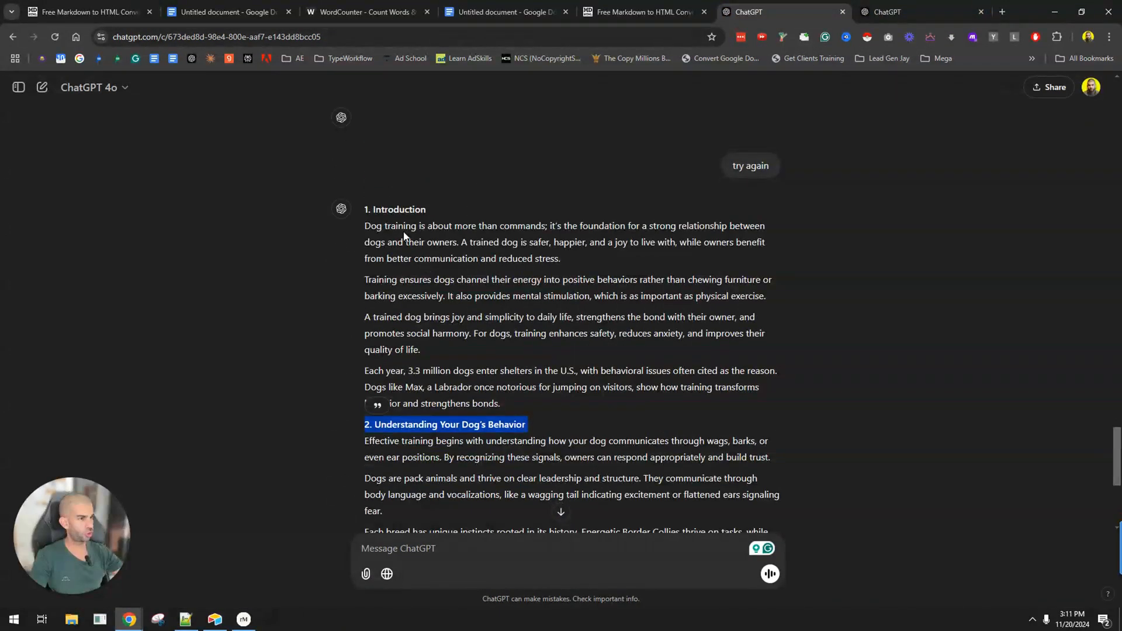
{"action": "left_click_drag", "start_coordinate": [403, 226], "coordinate": [557, 226]}
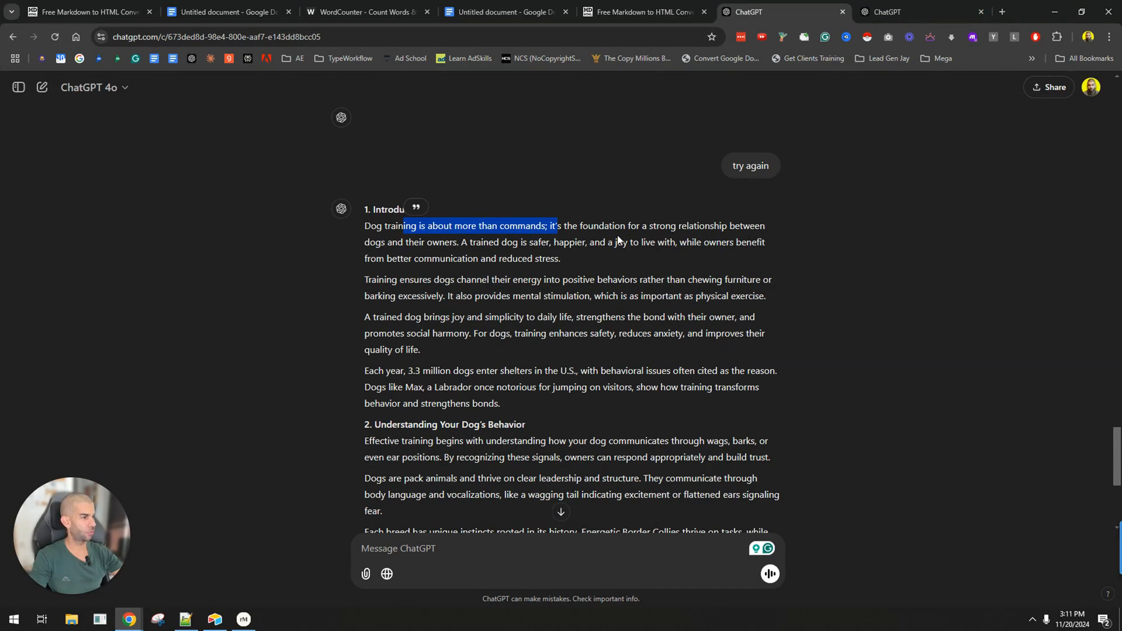
{"action": "left_click_drag", "start_coordinate": [387, 242], "coordinate": [583, 241]}
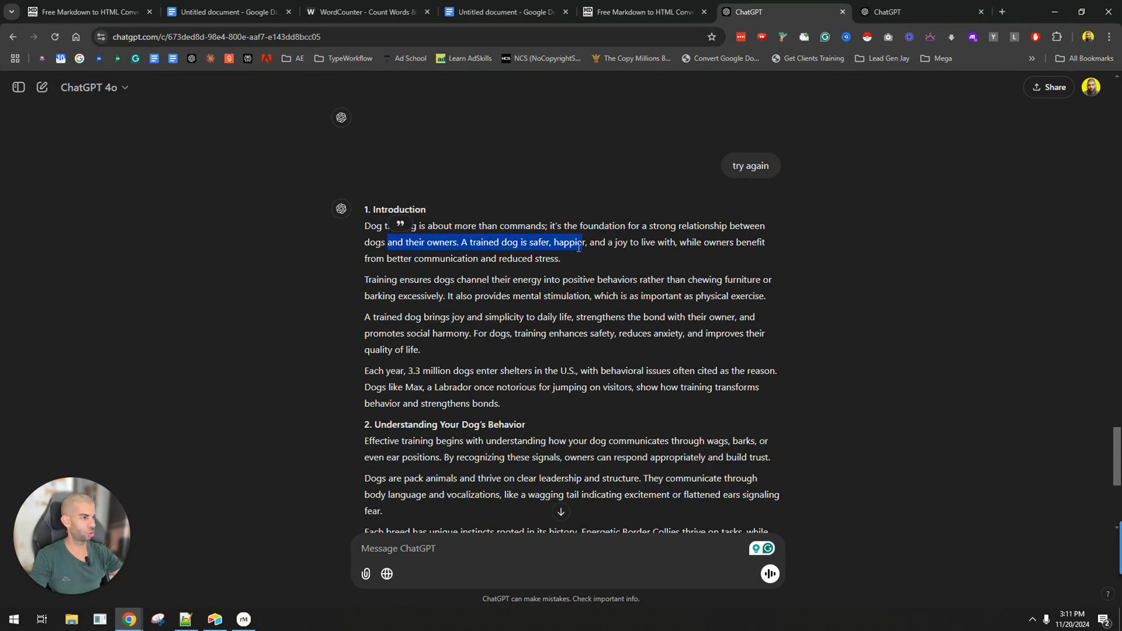
{"action": "left_click_drag", "start_coordinate": [370, 258], "coordinate": [496, 258]}
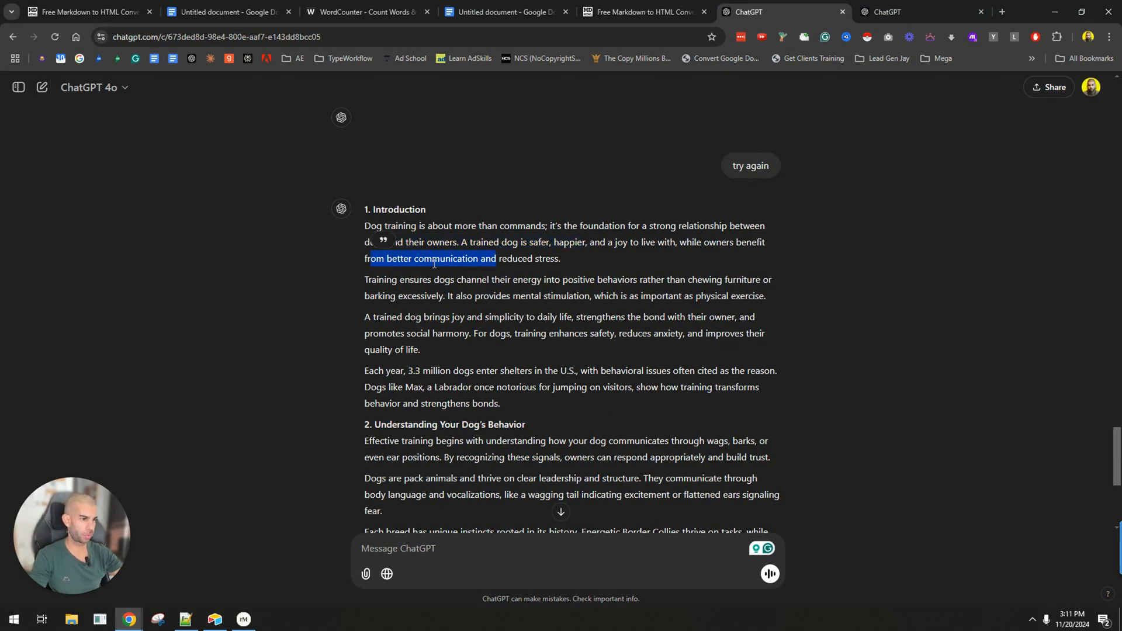
{"action": "left_click", "coordinate": [385, 309]}
{"action": "scroll", "coordinate": [431, 308], "scroll_direction": "down", "scroll_amount": 1}
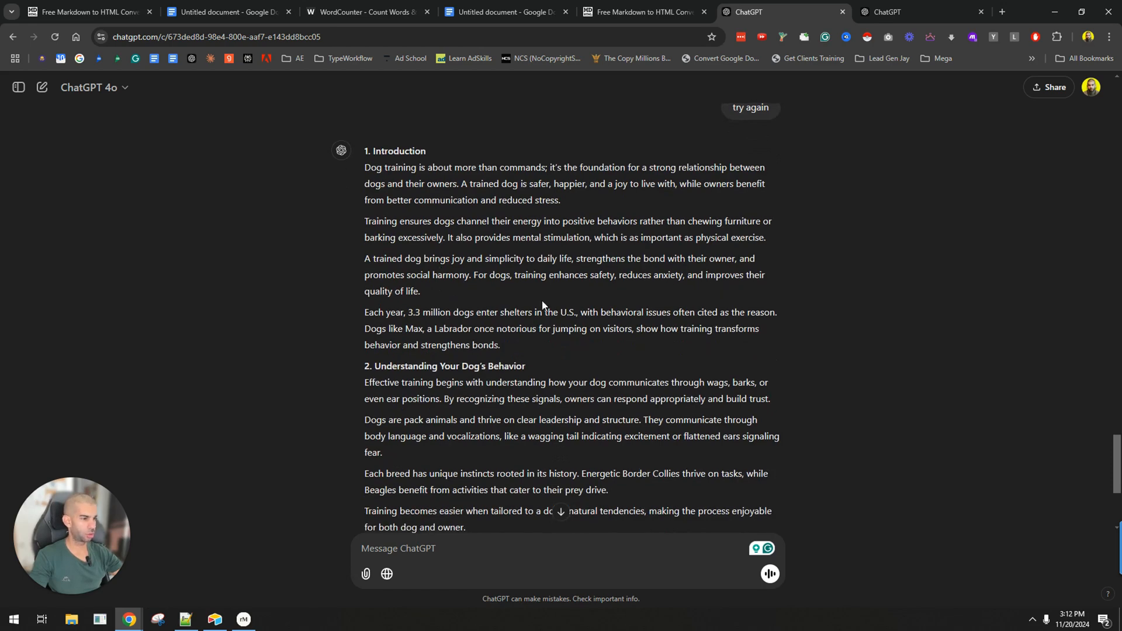
{"action": "scroll", "coordinate": [473, 287], "scroll_direction": "down", "scroll_amount": 2}
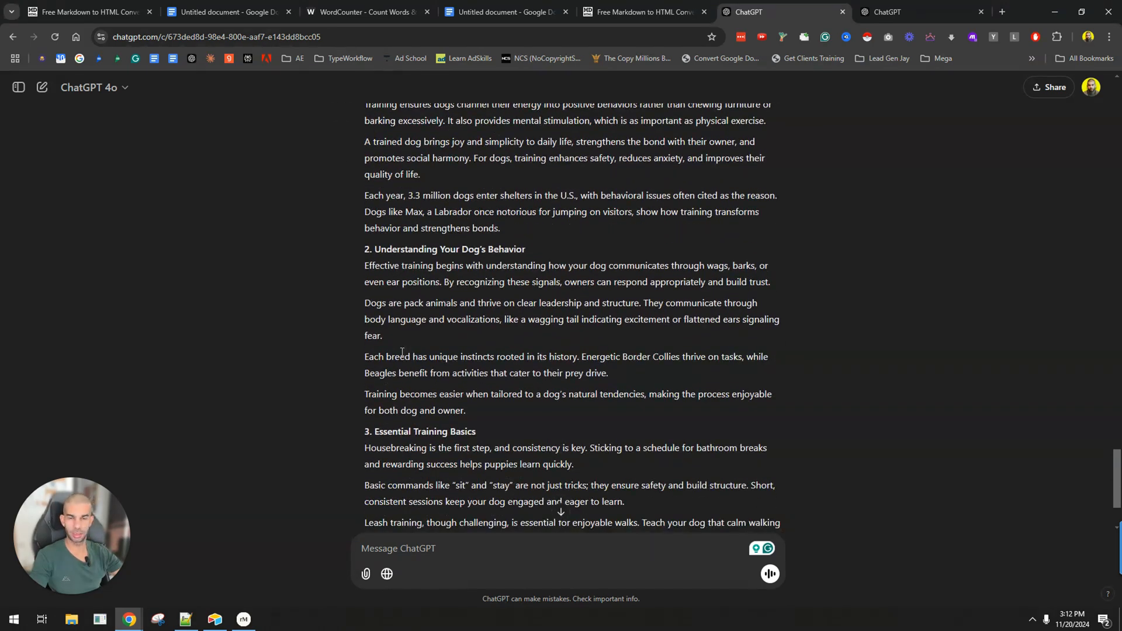
{"action": "left_click_drag", "start_coordinate": [411, 357], "coordinate": [682, 358]}
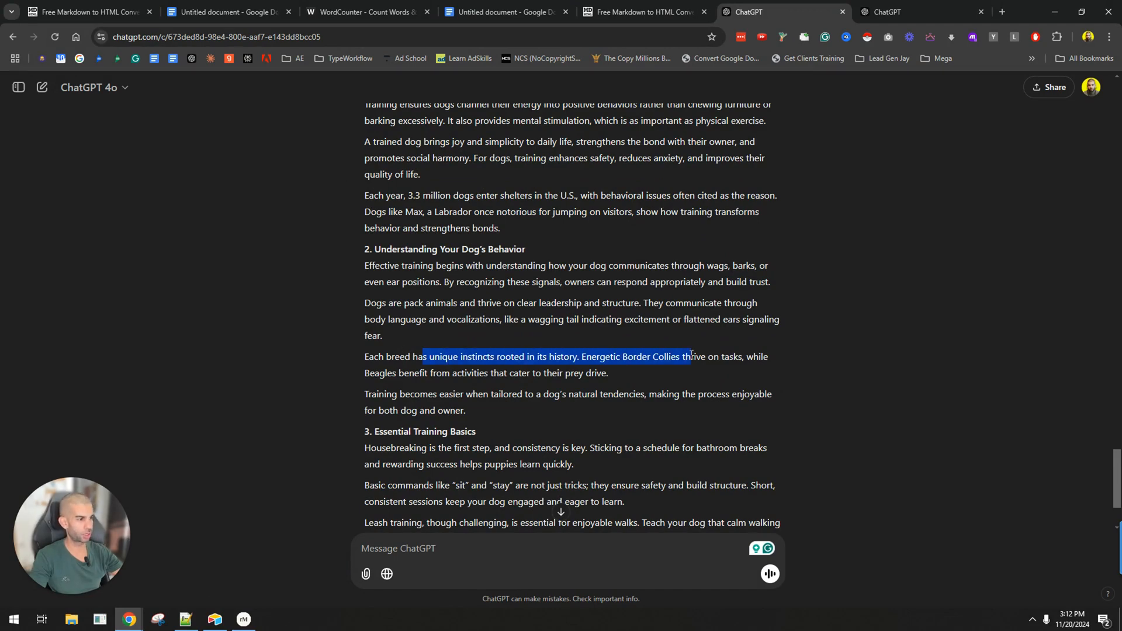
{"action": "left_click", "coordinate": [570, 355]}
Search the web in a new tab for "list of most common ai produced words".
{"action": "key", "text": "ctrl+t"}
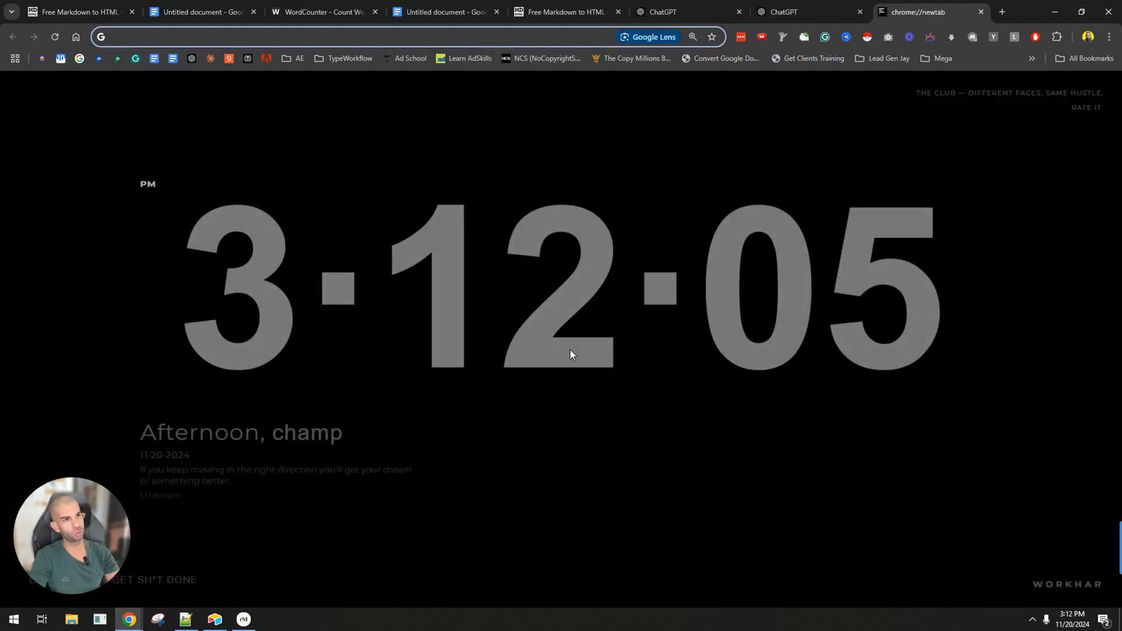
{"action": "type", "text": "g"}
{"action": "key", "text": "BackSpace"}
{"action": "key", "text": "BackSpace"}
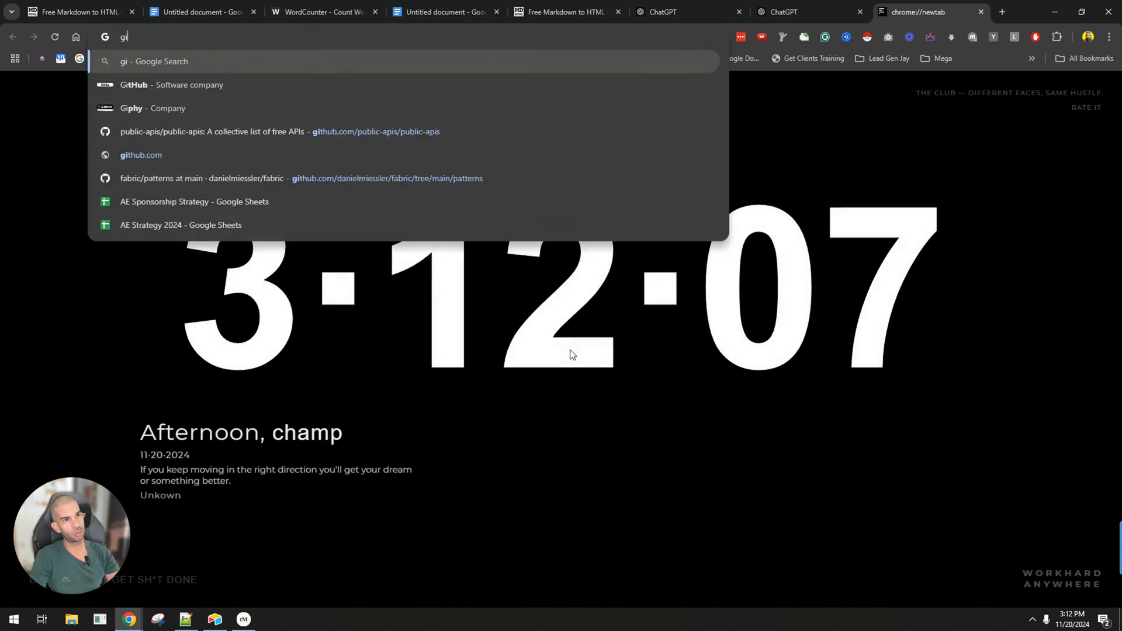
{"action": "type", "text": "list of most com"}
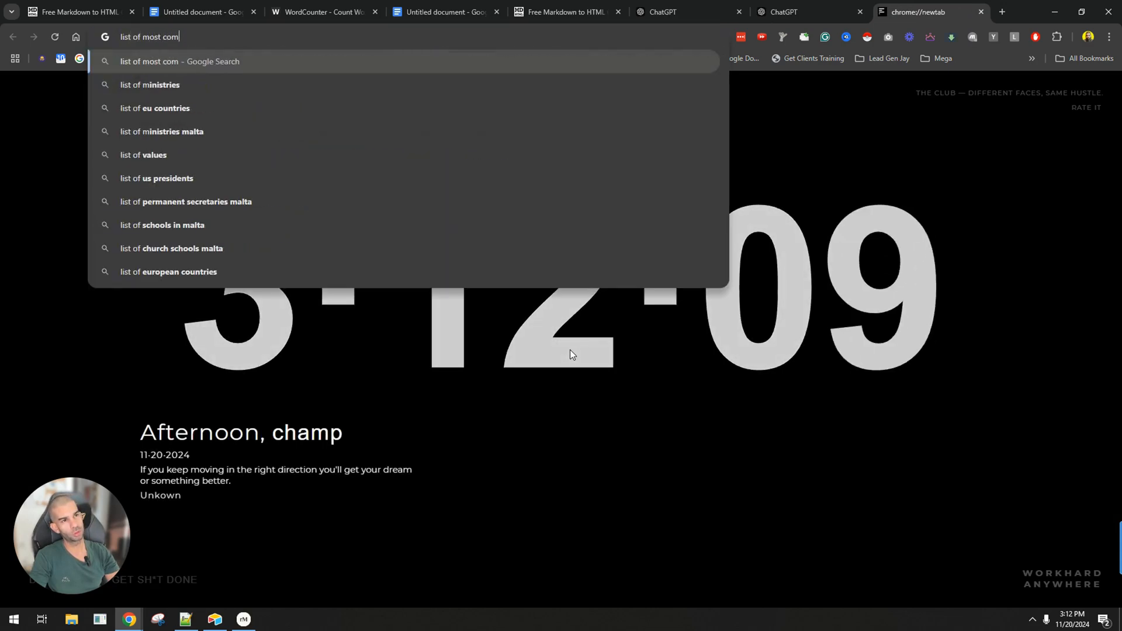
{"action": "type", "text": "mon ai produced words"}
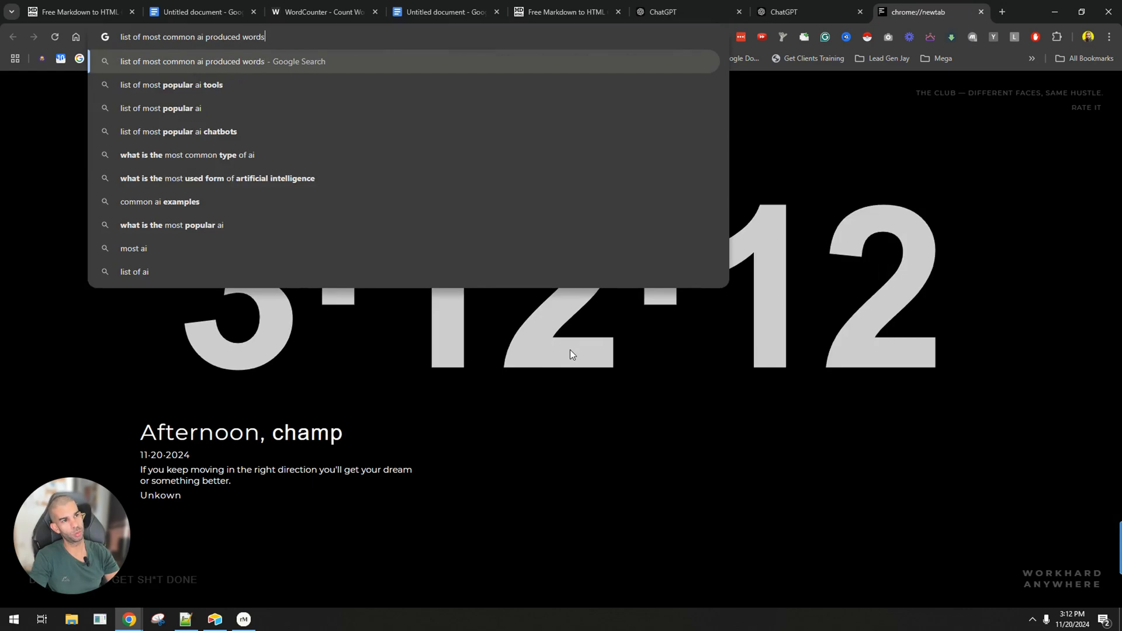
{"action": "key", "text": "Return"}
Open the aiphrasefinder.com page of the 100 most common AI words and examine its first entries, including "Elevate" and "Leverage".
{"action": "scroll", "coordinate": [220, 212], "scroll_direction": "down", "scroll_amount": 3}
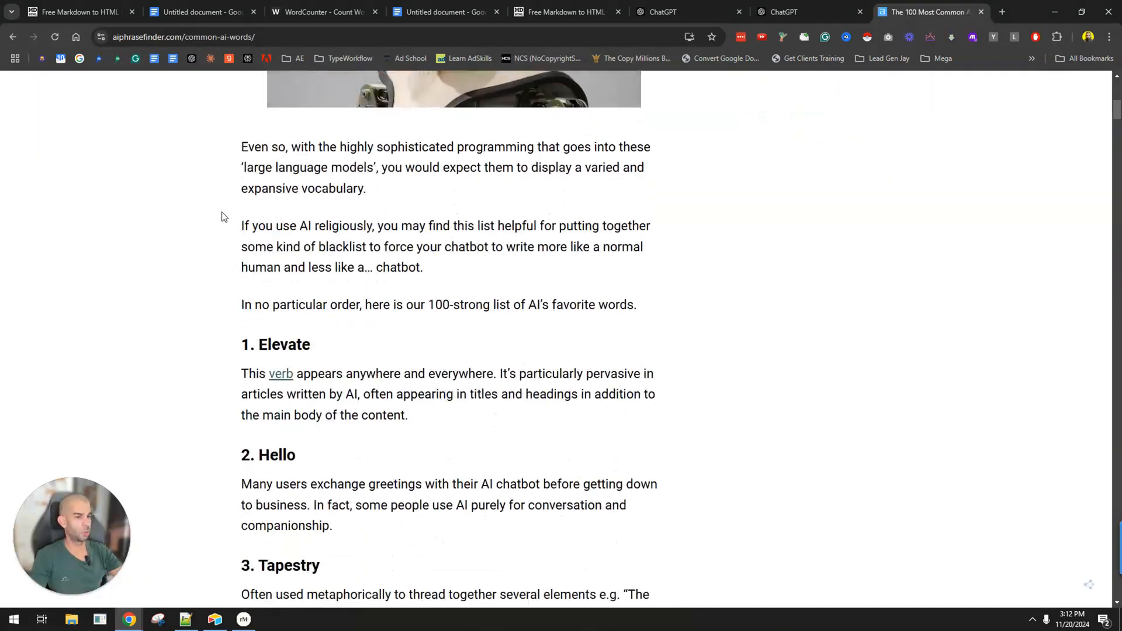
{"action": "double_click", "coordinate": [280, 245]}
{"action": "scroll", "coordinate": [276, 241], "scroll_direction": "down", "scroll_amount": 3}
{"action": "scroll", "coordinate": [276, 246], "scroll_direction": "down", "scroll_amount": 2}
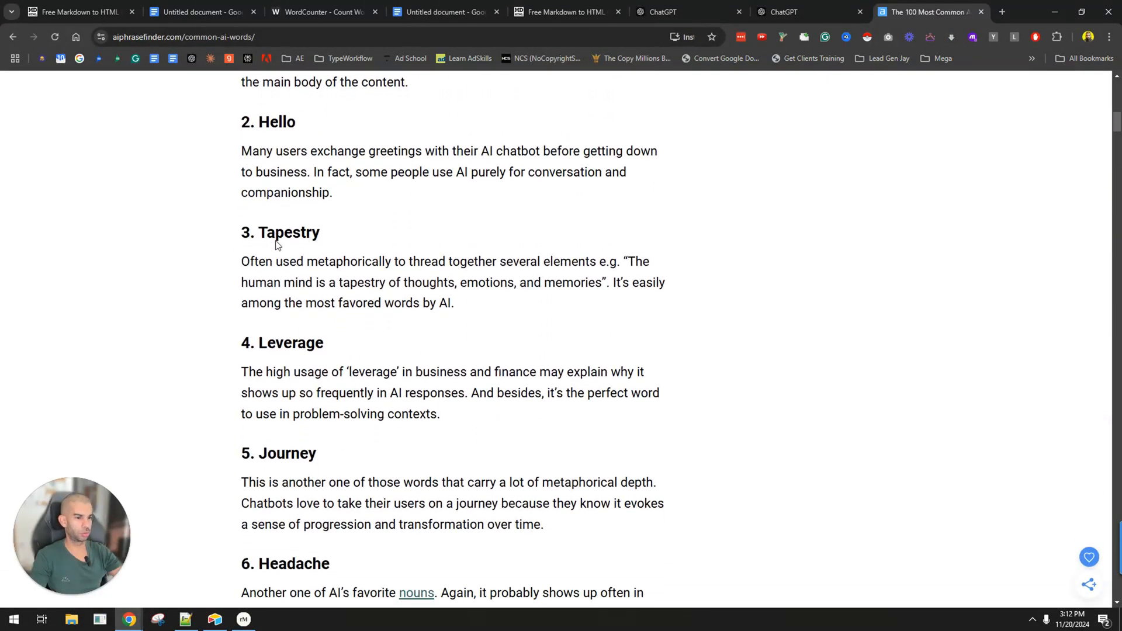
{"action": "double_click", "coordinate": [290, 284]}
{"action": "scroll", "coordinate": [310, 292], "scroll_direction": "up", "scroll_amount": 3}
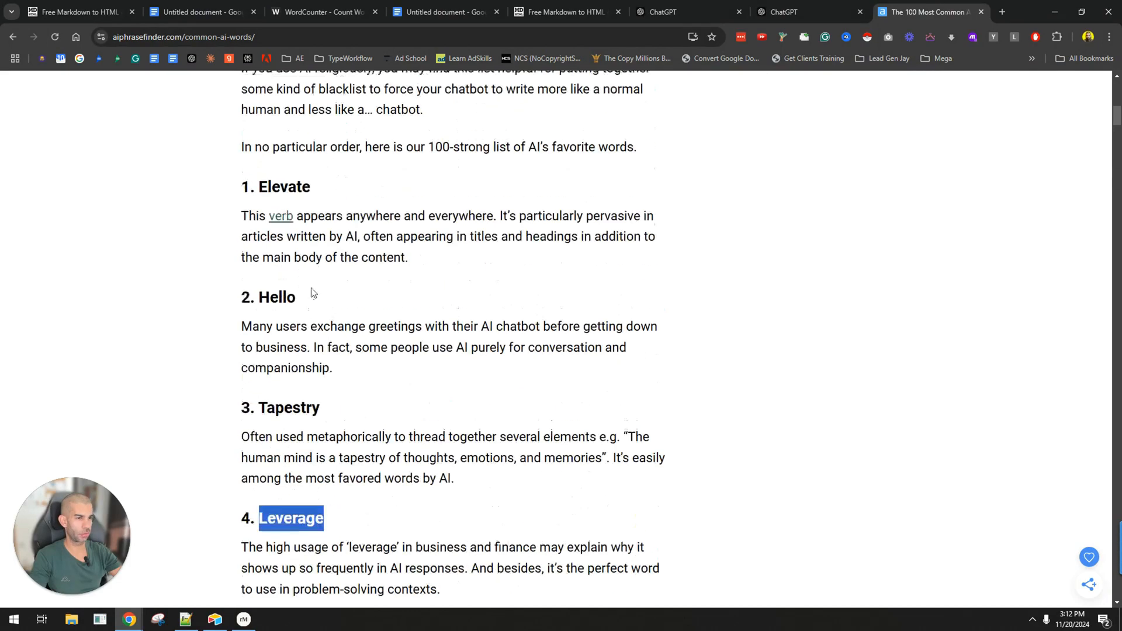
{"action": "double_click", "coordinate": [285, 185]}
{"action": "scroll", "coordinate": [437, 239], "scroll_direction": "down", "scroll_amount": 1}
{"action": "scroll", "coordinate": [437, 240], "scroll_direction": "down", "scroll_amount": 3}
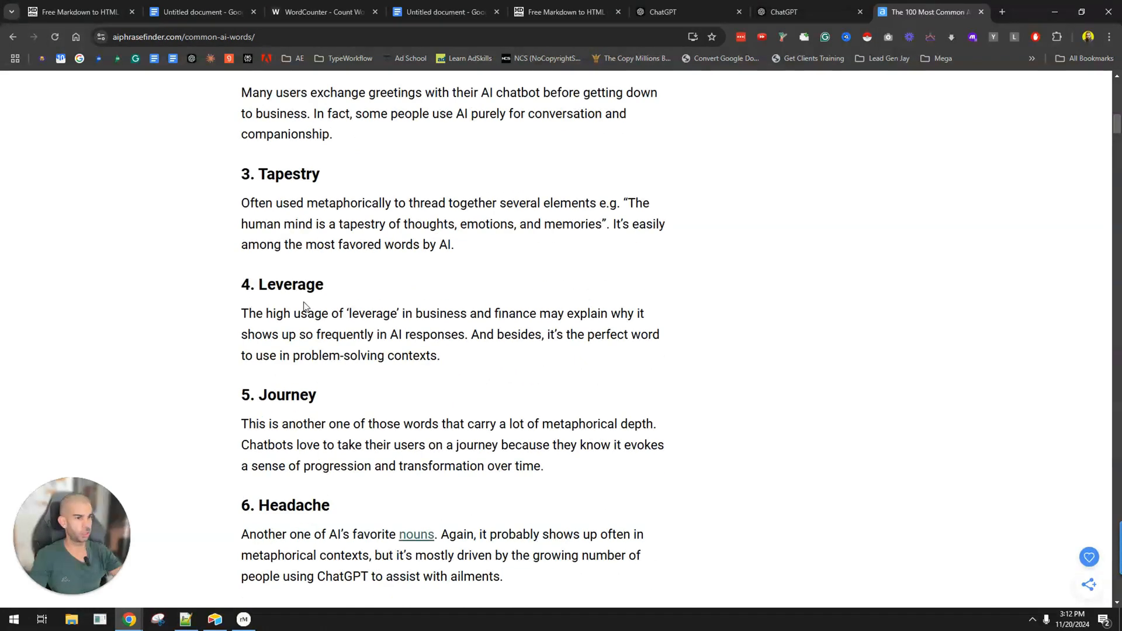
{"action": "double_click", "coordinate": [292, 284]}
{"action": "scroll", "coordinate": [279, 319], "scroll_direction": "down", "scroll_amount": 7}
{"action": "scroll", "coordinate": [279, 319], "scroll_direction": "down", "scroll_amount": 7}
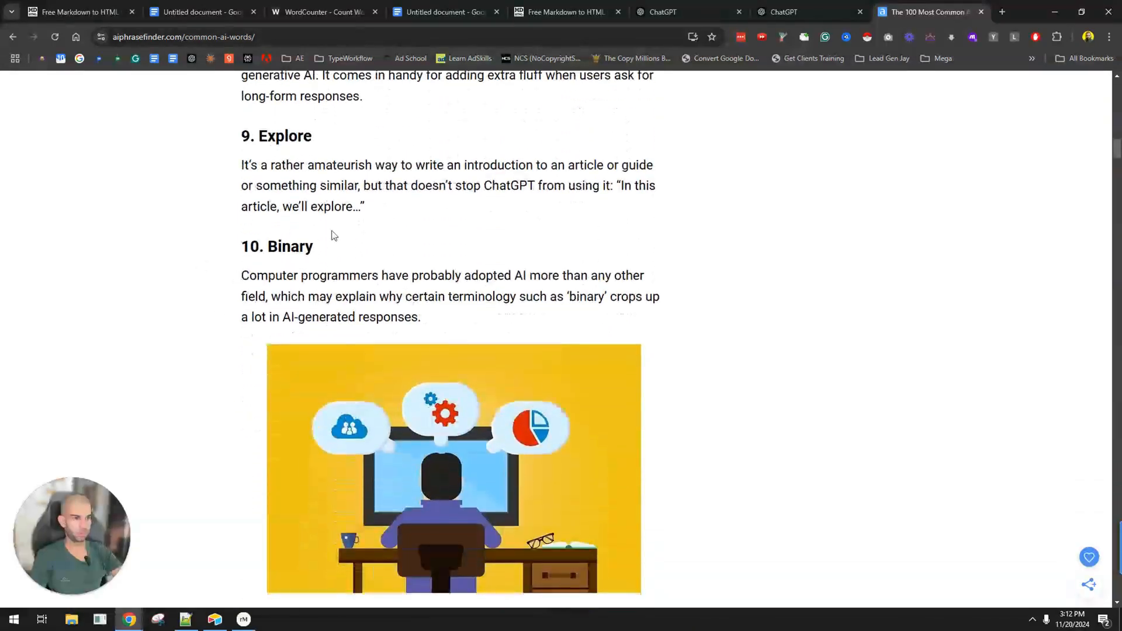
Examine the AI word list further, from "9. Explore" and "11. Delve" on to the entries around "26. Remember".
{"action": "double_click", "coordinate": [274, 137]}
{"action": "left_click_drag", "start_coordinate": [256, 207], "coordinate": [393, 208]}
{"action": "scroll", "coordinate": [402, 217], "scroll_direction": "down", "scroll_amount": 4}
{"action": "scroll", "coordinate": [403, 220], "scroll_direction": "down", "scroll_amount": 3}
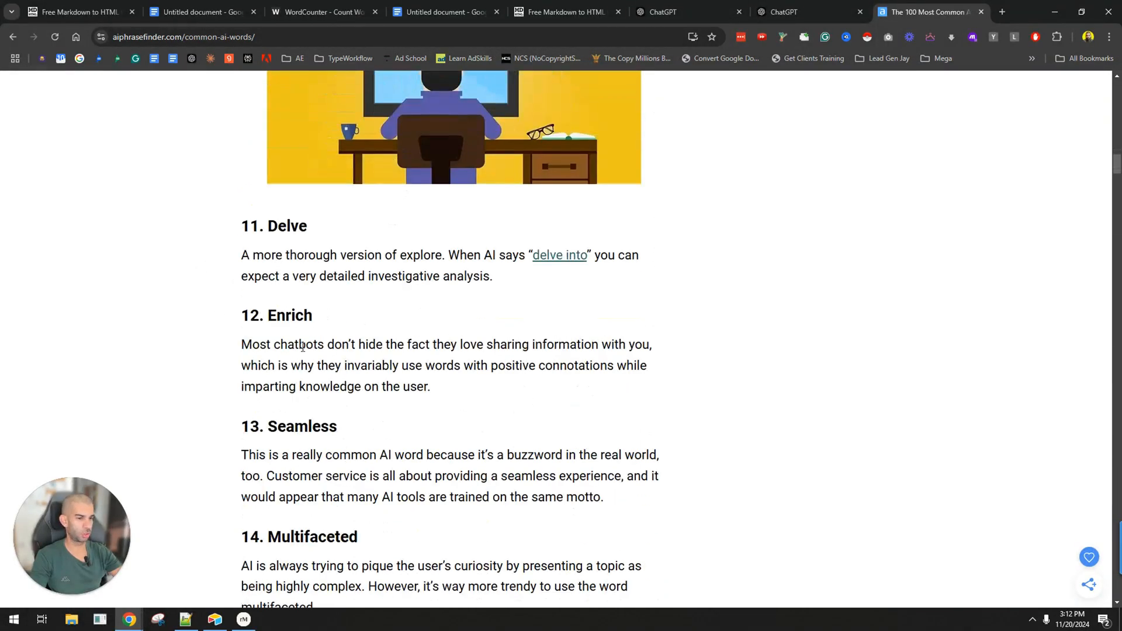
{"action": "double_click", "coordinate": [288, 225]}
{"action": "scroll", "coordinate": [425, 311], "scroll_direction": "down", "scroll_amount": 4}
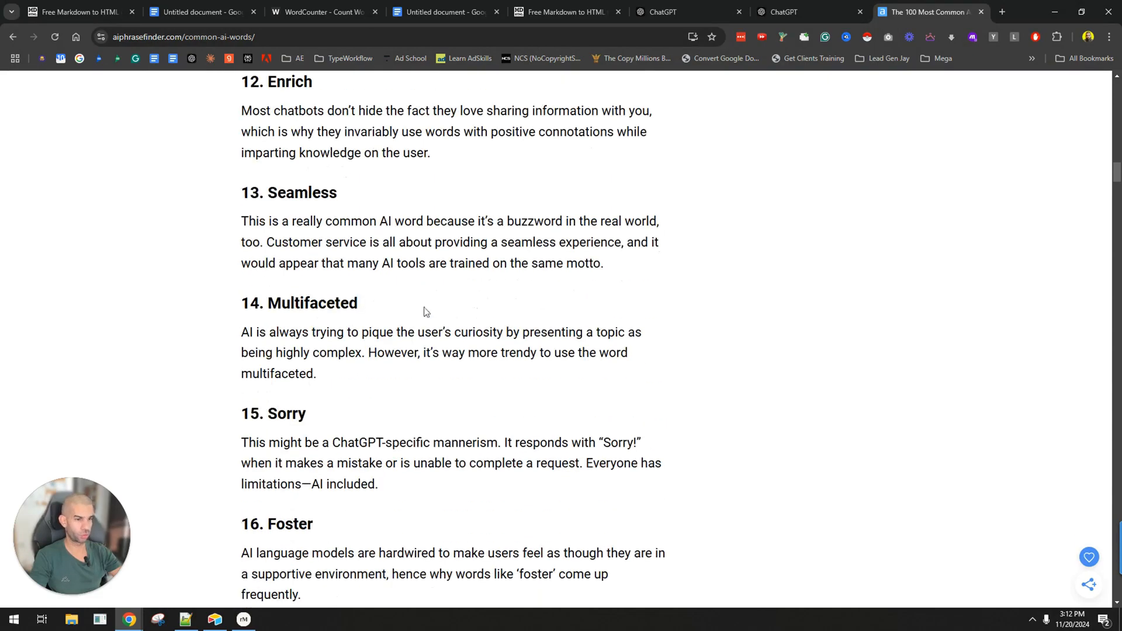
{"action": "scroll", "coordinate": [313, 191], "scroll_direction": "down", "scroll_amount": 7}
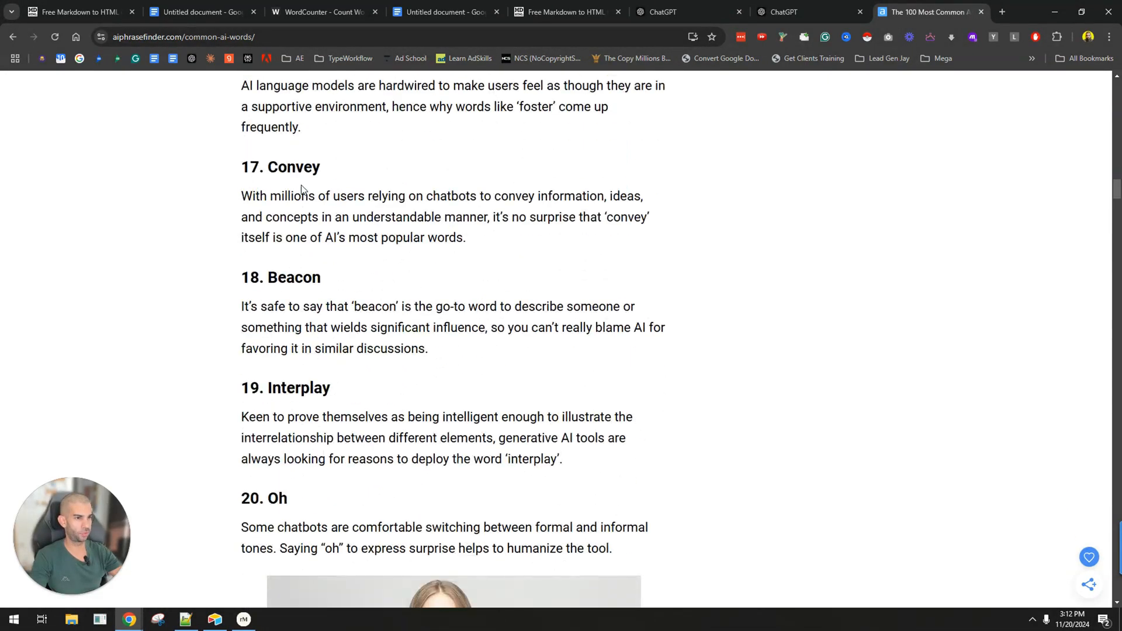
{"action": "scroll", "coordinate": [336, 246], "scroll_direction": "down", "scroll_amount": 4}
{"action": "scroll", "coordinate": [211, 194], "scroll_direction": "down", "scroll_amount": 11}
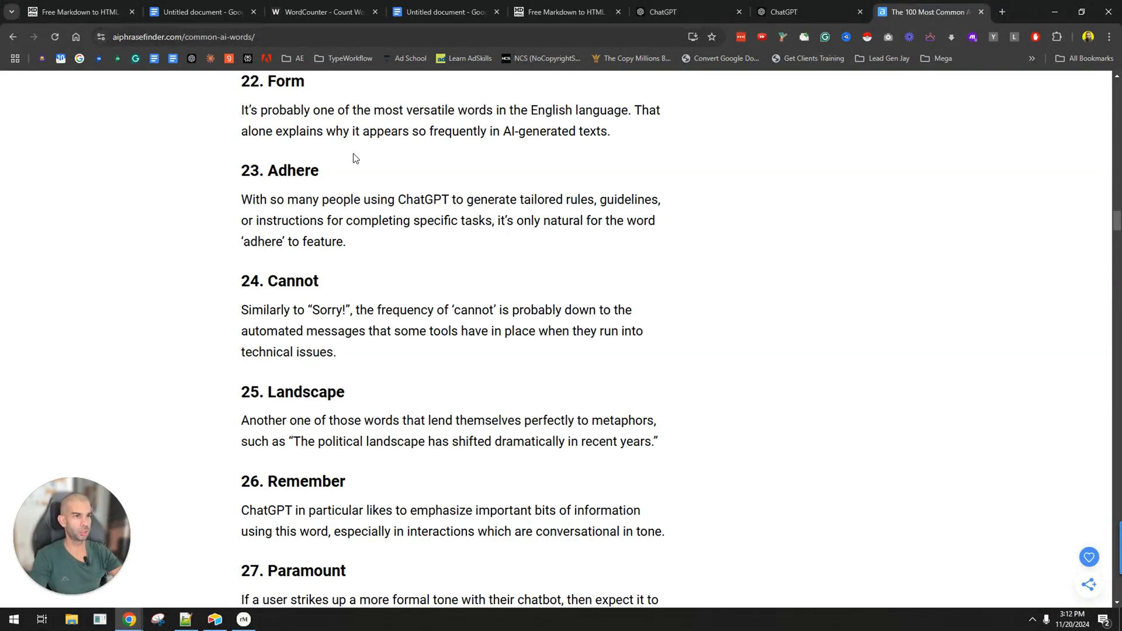
Copy the entire text of the common AI words page and read through the "21. Navigate" entry.
{"action": "key", "text": "ctrl+a"}
{"action": "scroll", "coordinate": [289, 380], "scroll_direction": "up", "scroll_amount": 7}
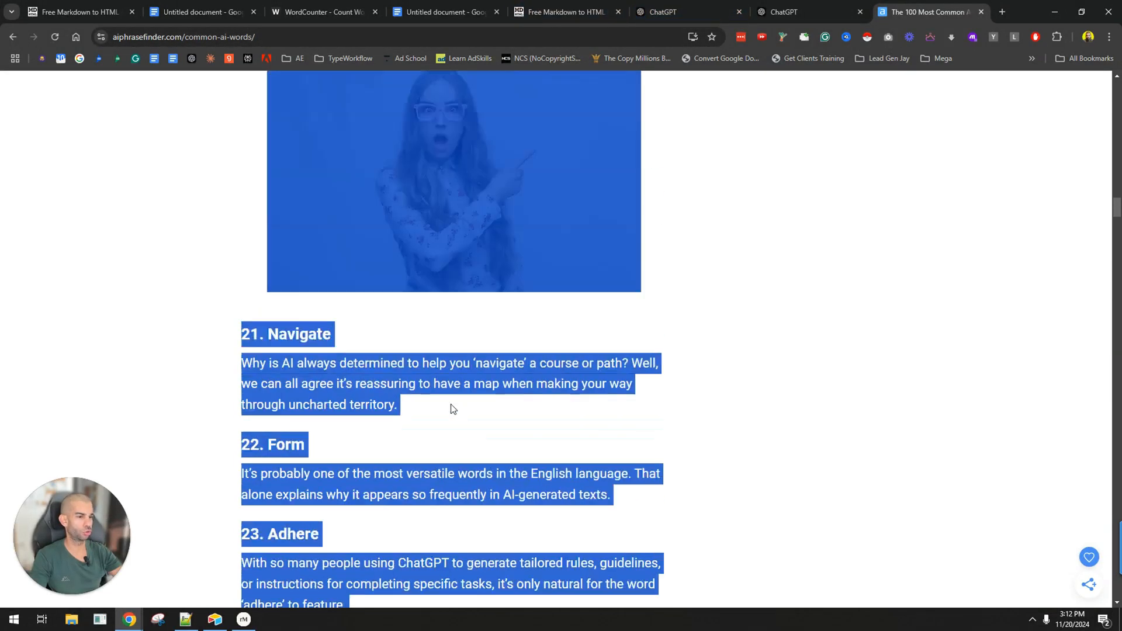
{"action": "left_click", "coordinate": [289, 380]}
{"action": "left_click_drag", "start_coordinate": [262, 380], "coordinate": [331, 380]}
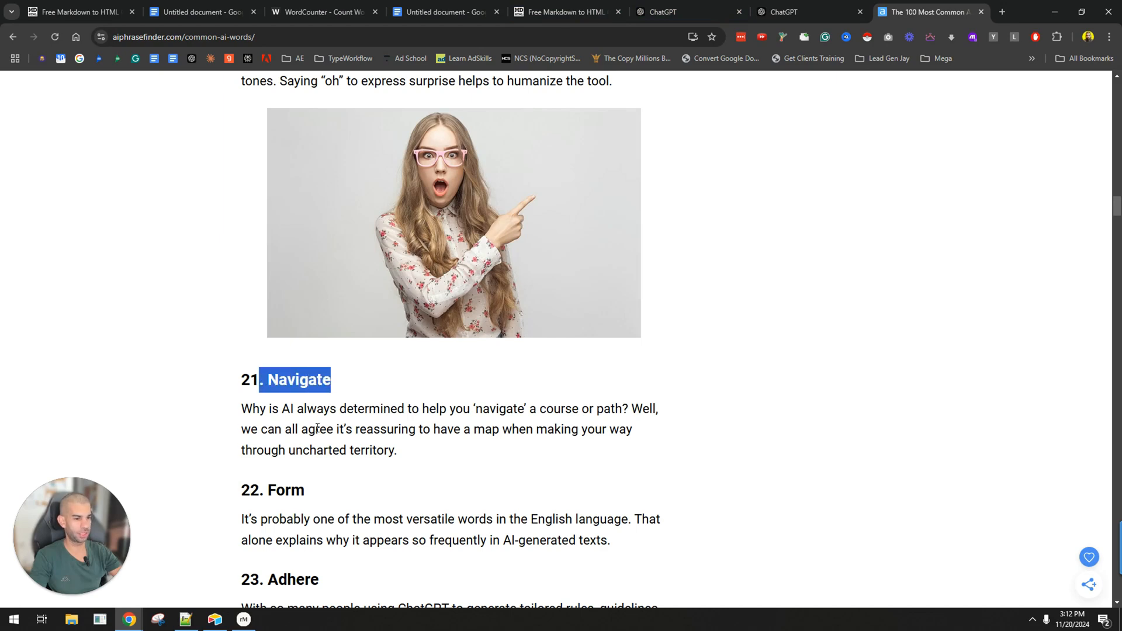
{"action": "left_click_drag", "start_coordinate": [281, 409], "coordinate": [399, 451]}
{"action": "scroll", "coordinate": [293, 438], "scroll_direction": "down", "scroll_amount": 2}
{"action": "left_click", "coordinate": [275, 423]}
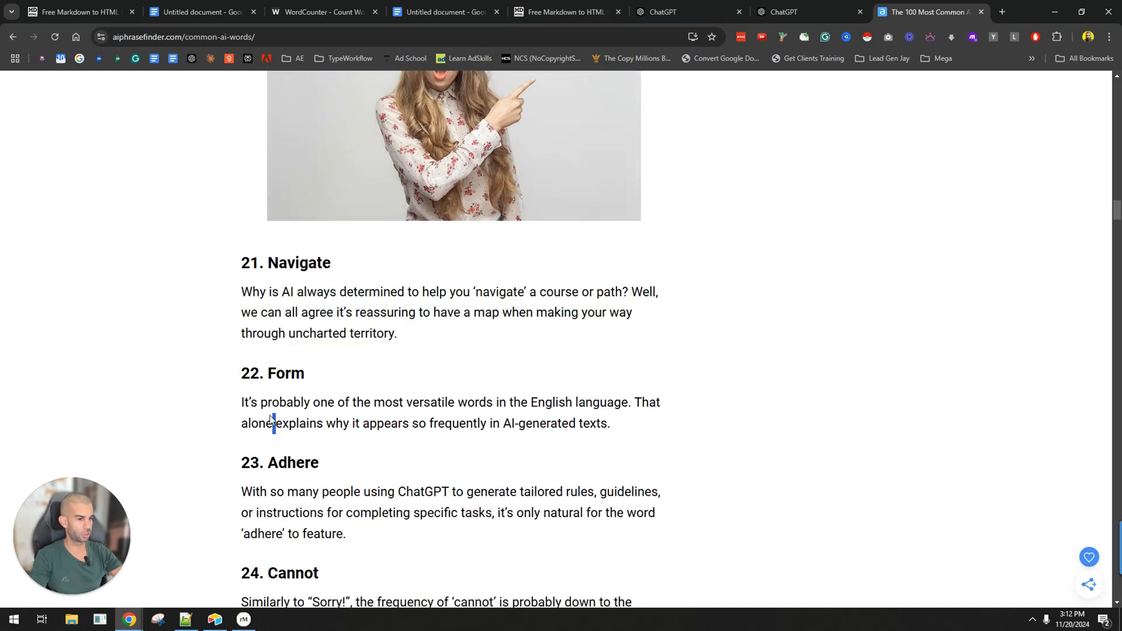
{"action": "triple_click", "coordinate": [345, 492]}
Return to the ChatGPT revision chat and send "remove any of these words from the article:" followed by the copied AI word list.
{"action": "left_click", "coordinate": [648, 17]}
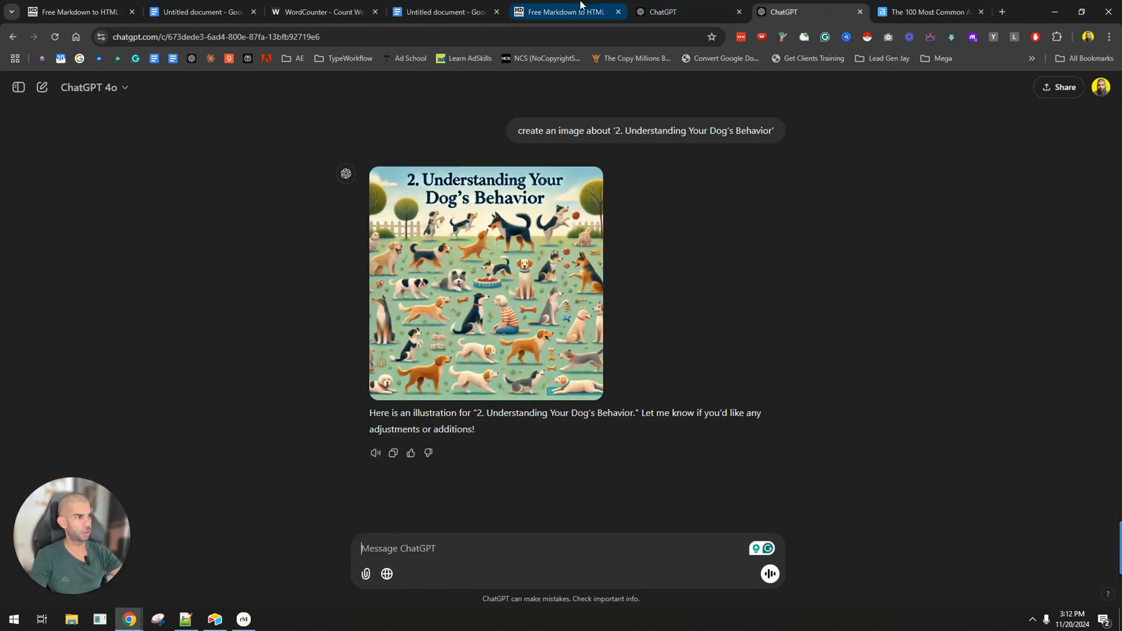
{"action": "scroll", "coordinate": [437, 570], "scroll_direction": "up", "scroll_amount": 5}
{"action": "type", "text": "rem"}
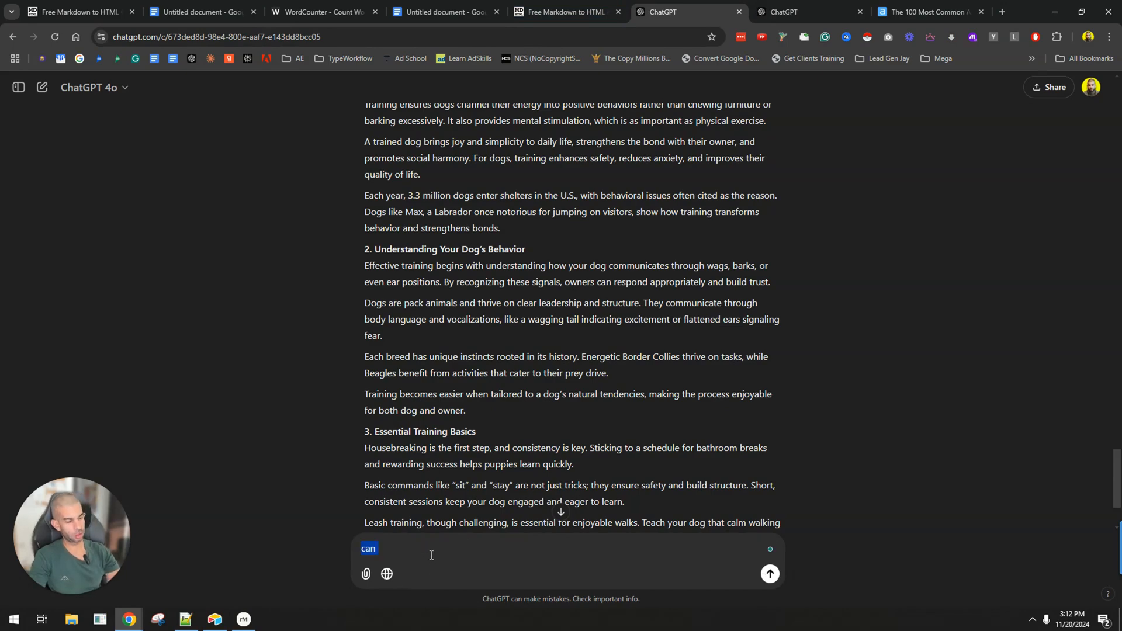
{"action": "type", "text": "ove any of these "}
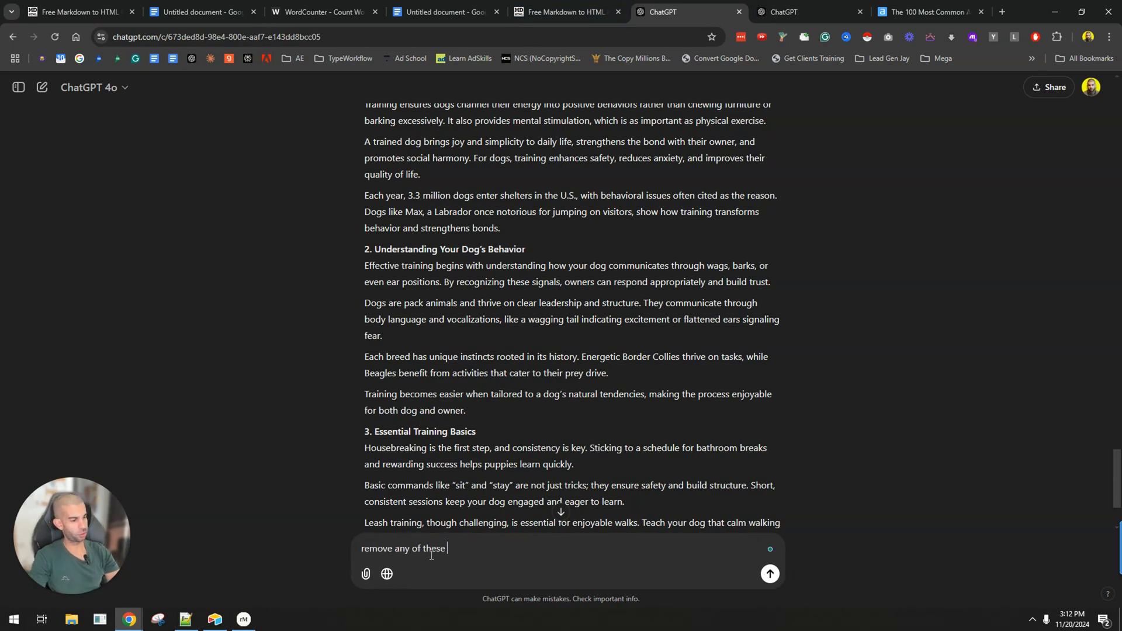
{"action": "type", "text": "words from the article:"}
{"action": "key", "text": "shift+Return"}
{"action": "key", "text": "ctrl+v"}
{"action": "key", "text": "Return"}
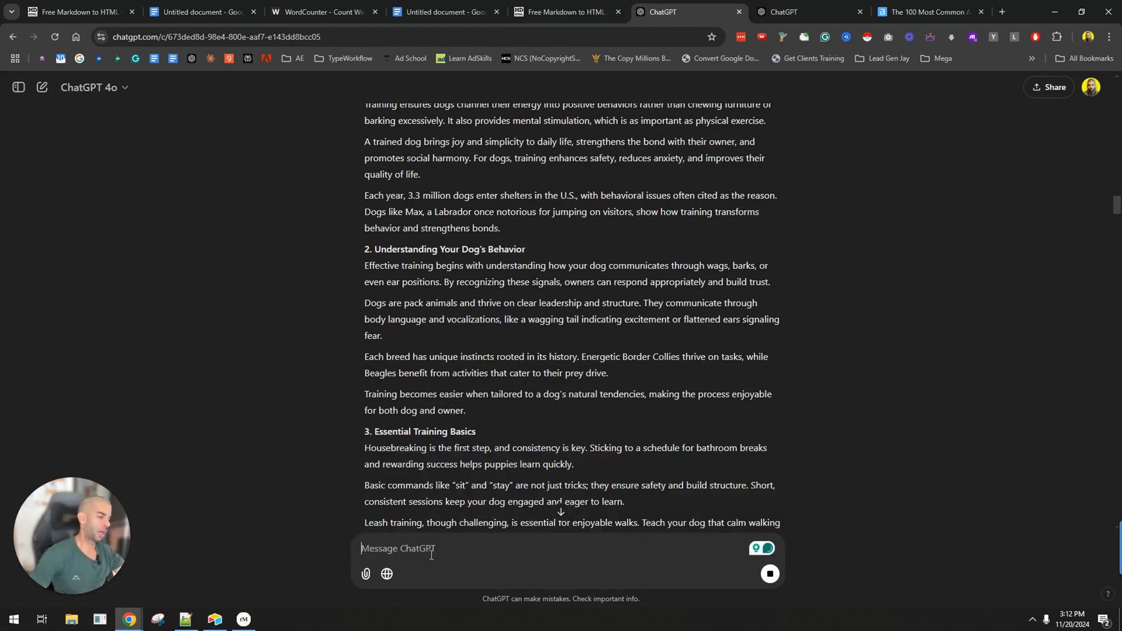
Send ChatGPT the follow-up prompt "ensure that the reading level of this article is at a grade 4 or below.".
{"action": "scroll", "coordinate": [388, 405], "scroll_direction": "down", "scroll_amount": 20}
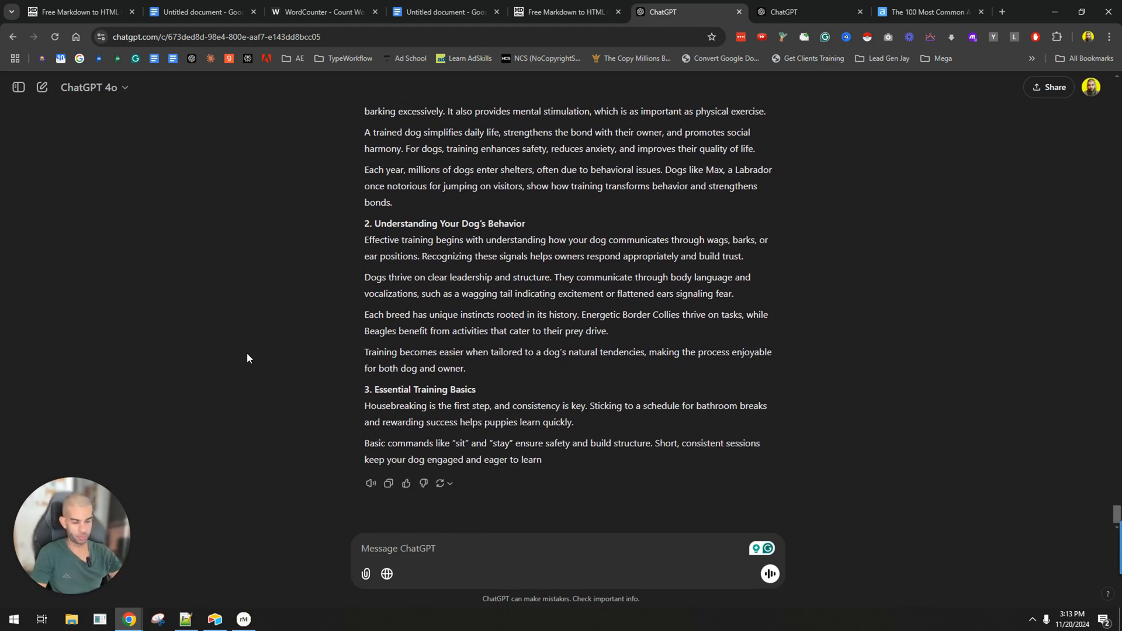
{"action": "type", "text": "e"}
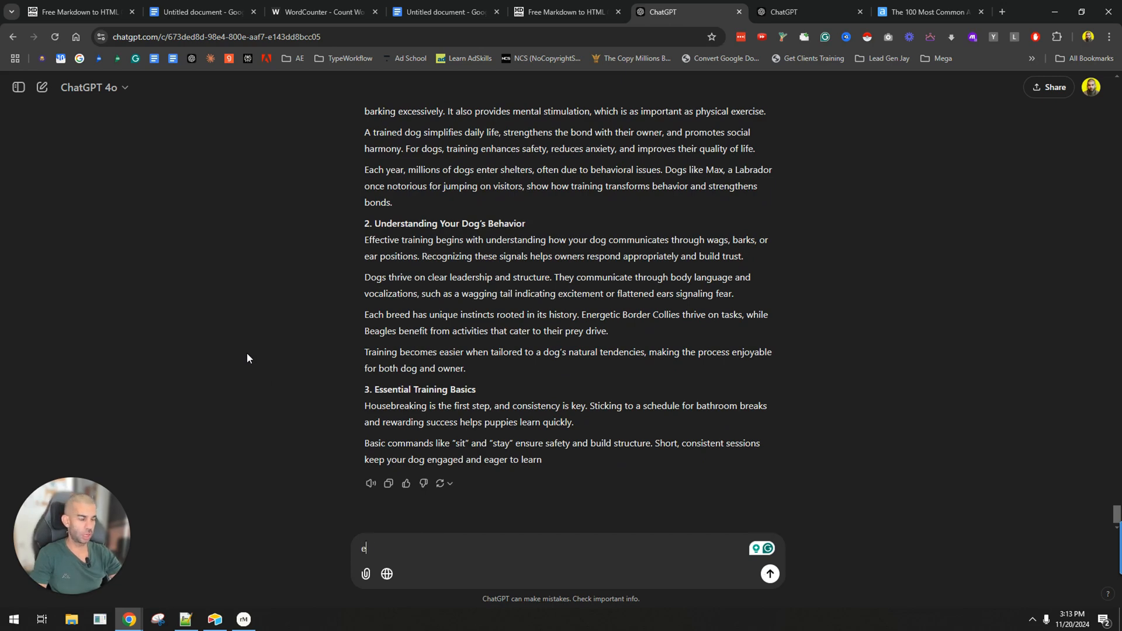
{"action": "type", "text": "nsure that the reaidng"}
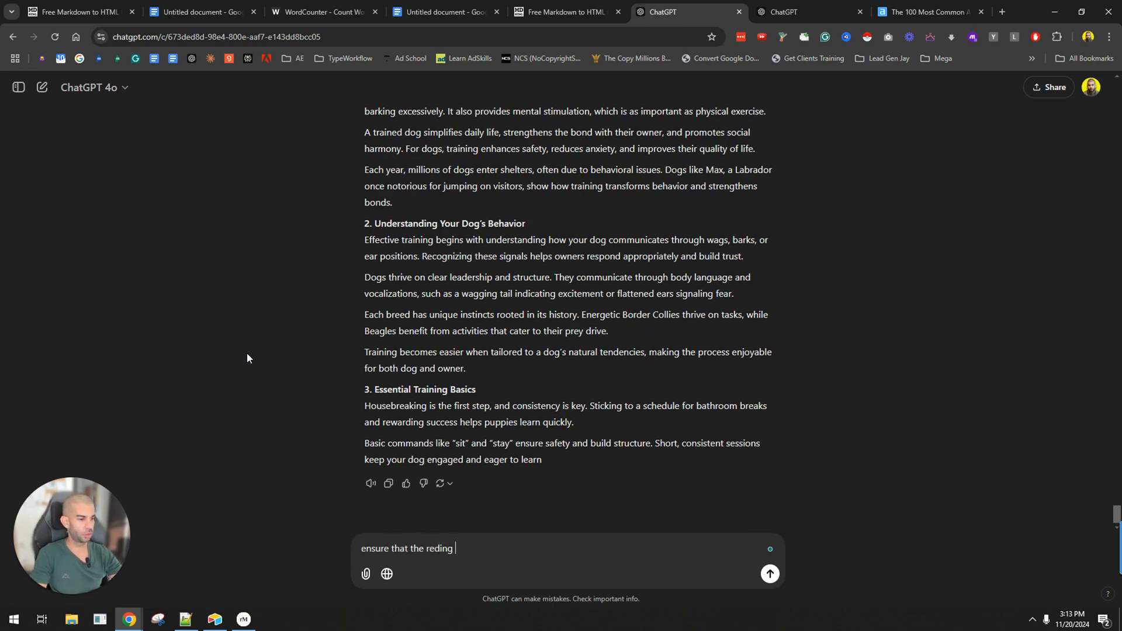
{"action": "key", "text": "ctrl+BackSpace"}
{"action": "type", "text": "read"}
{"action": "key", "text": "BackSpace"}
{"action": "key", "text": "BackSpace"}
{"action": "type", "text": "ading level of this article is at"}
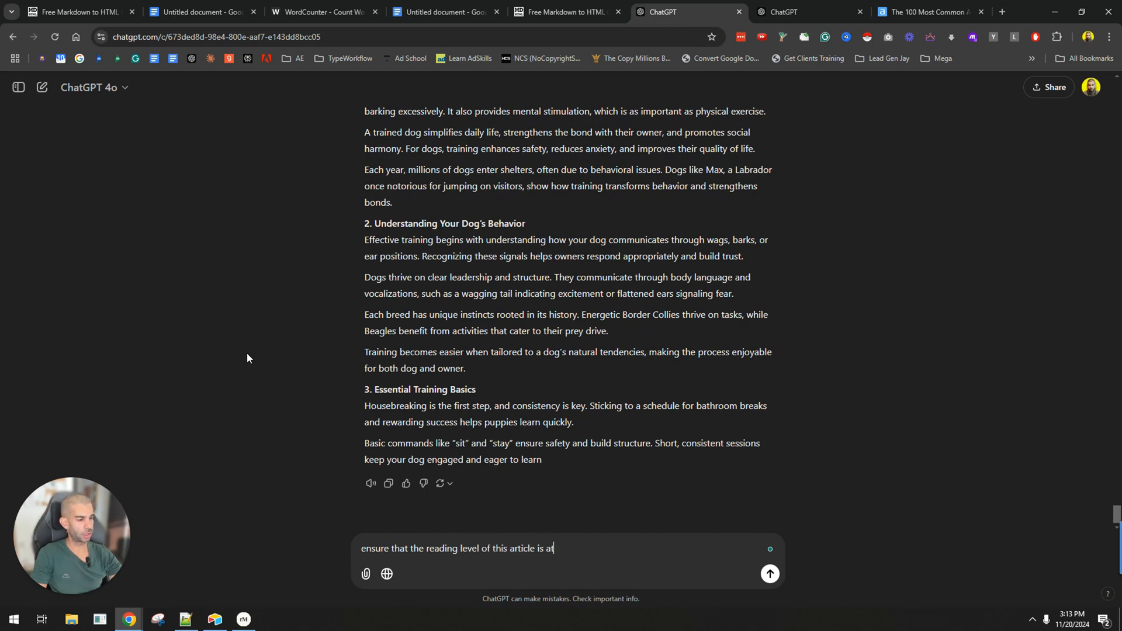
{"action": "type", "text": " a grade 4 or below."}
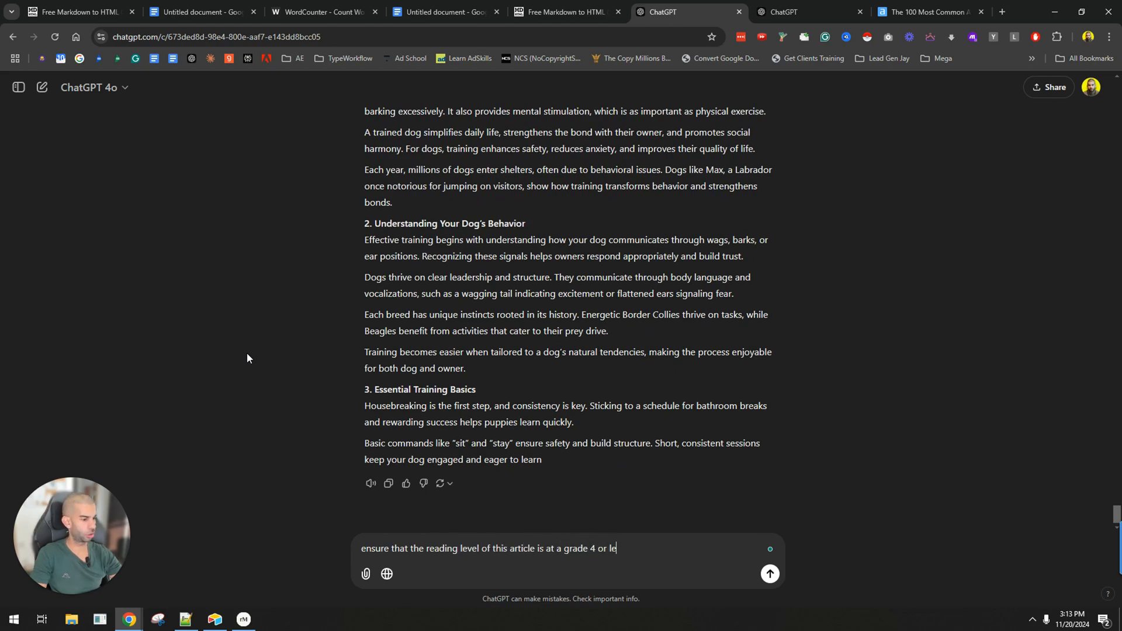
{"action": "key", "text": "Return"}
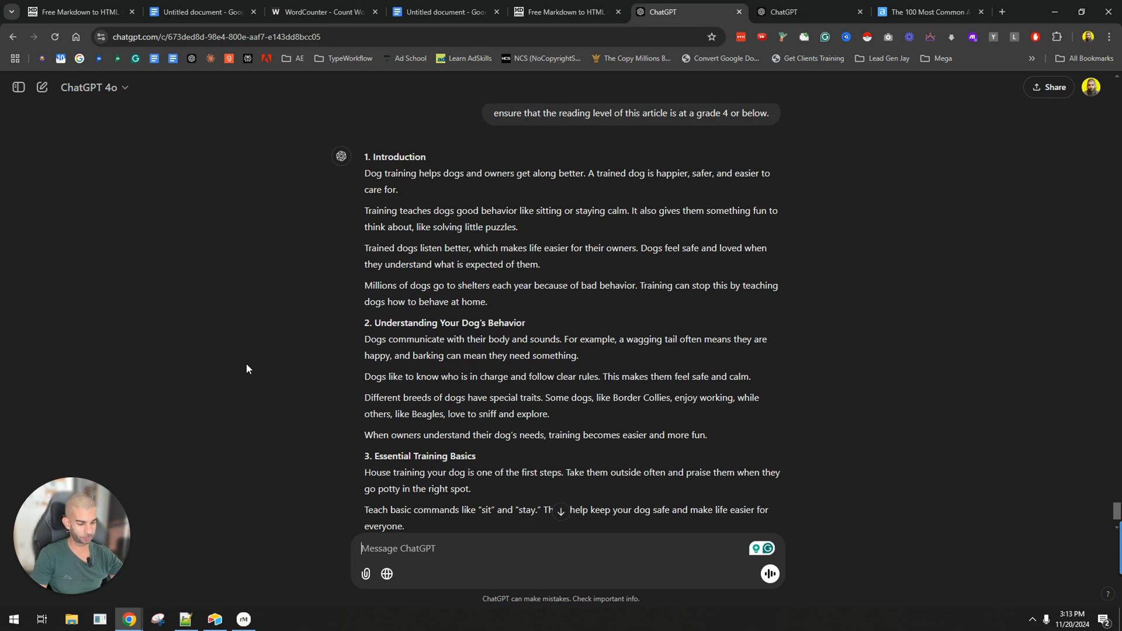
Review the simplified article from the introduction to the training basics, and switch to the reMarkable screen share.
{"action": "scroll", "coordinate": [247, 363], "scroll_direction": "down", "scroll_amount": 2}
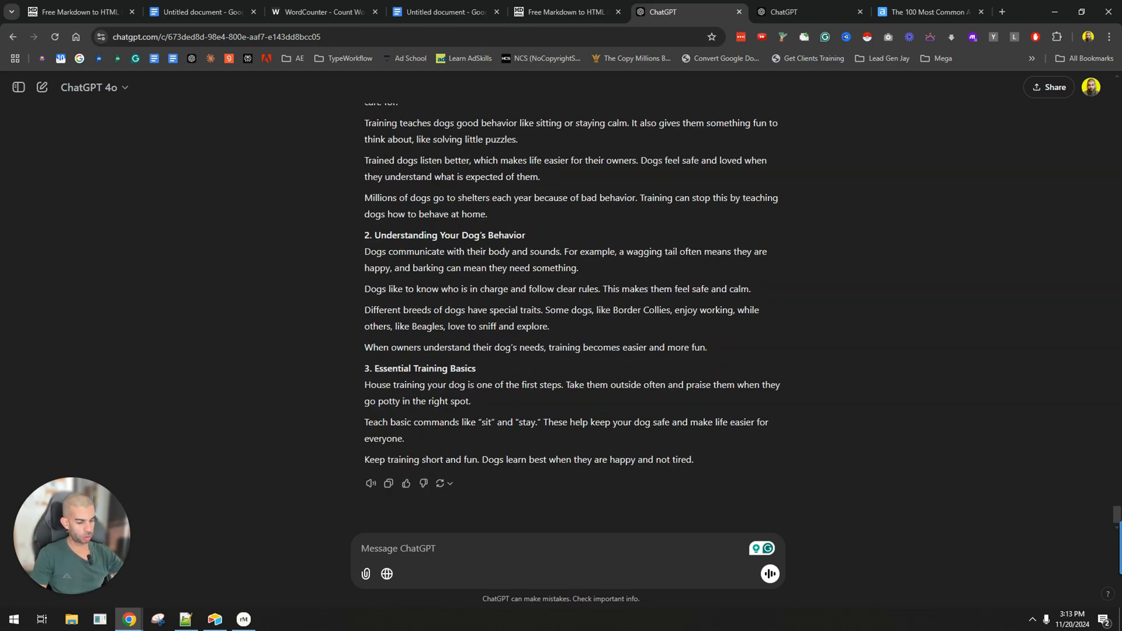
{"action": "scroll", "coordinate": [645, 331], "scroll_direction": "up", "scroll_amount": 3}
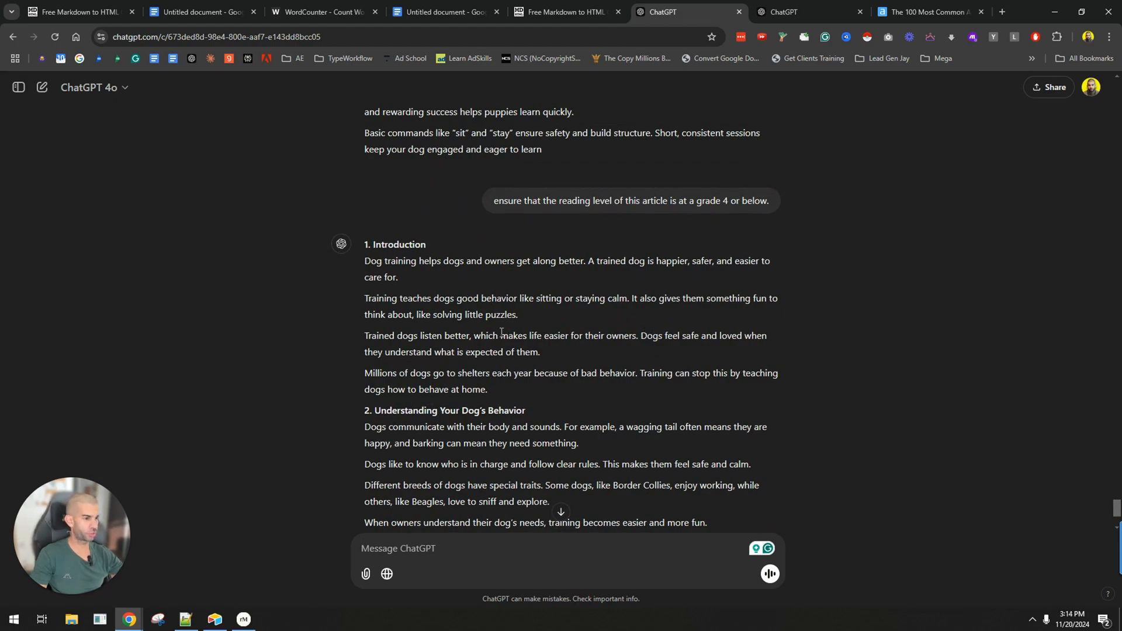
{"action": "scroll", "coordinate": [501, 332], "scroll_direction": "down", "scroll_amount": 3}
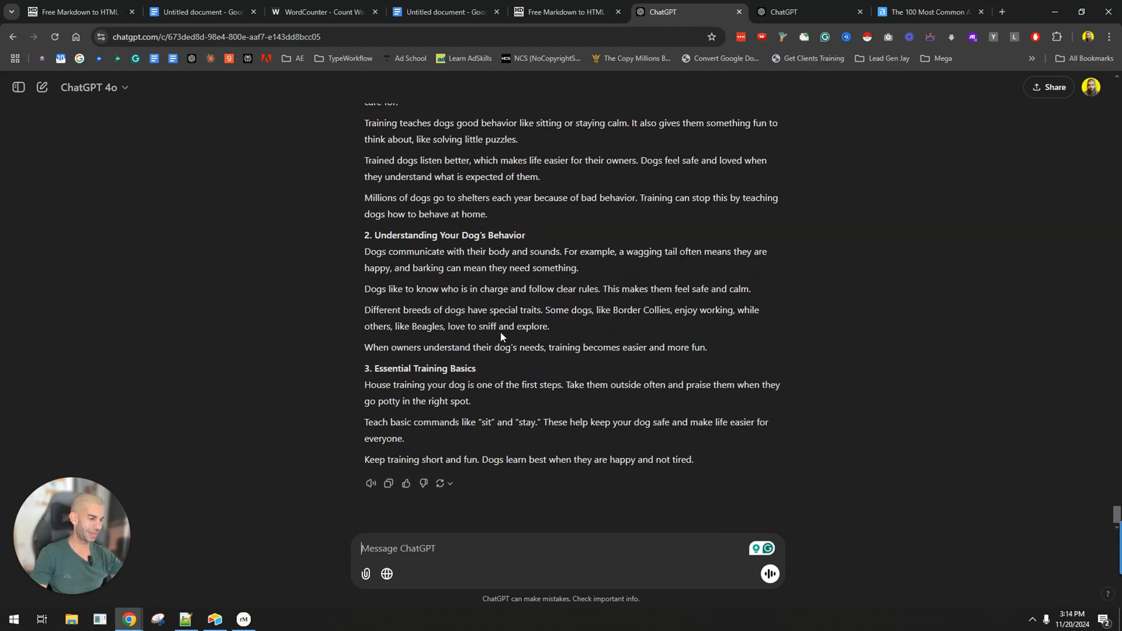
{"action": "scroll", "coordinate": [377, 370], "scroll_direction": "up", "scroll_amount": 9}
{"action": "scroll", "coordinate": [376, 371], "scroll_direction": "down", "scroll_amount": 9}
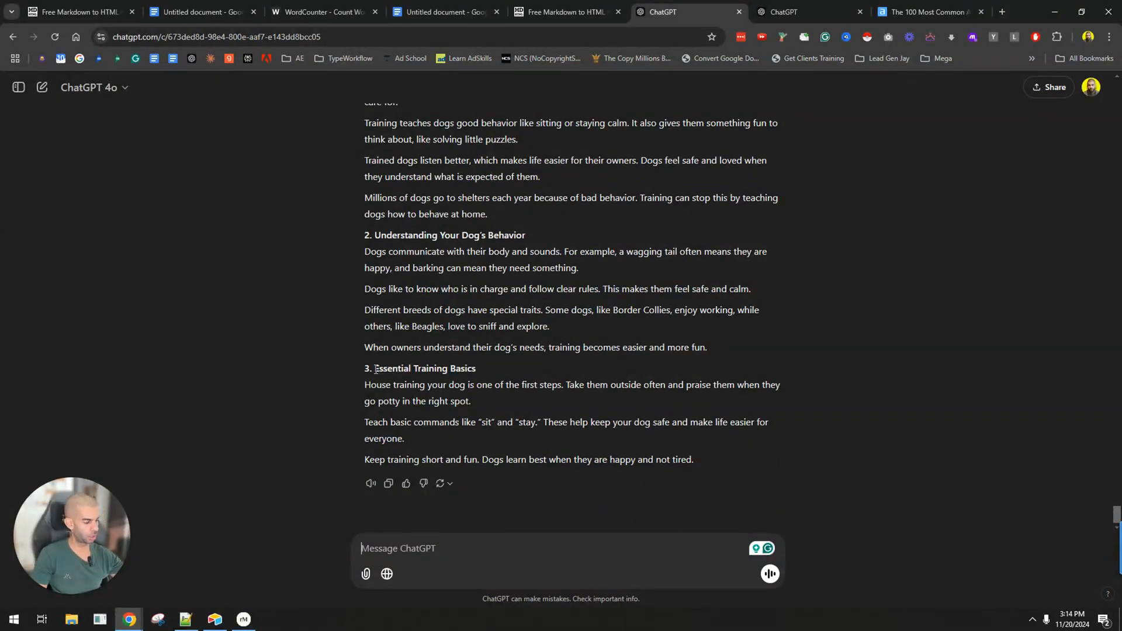
{"action": "key", "text": "alt+Tab"}
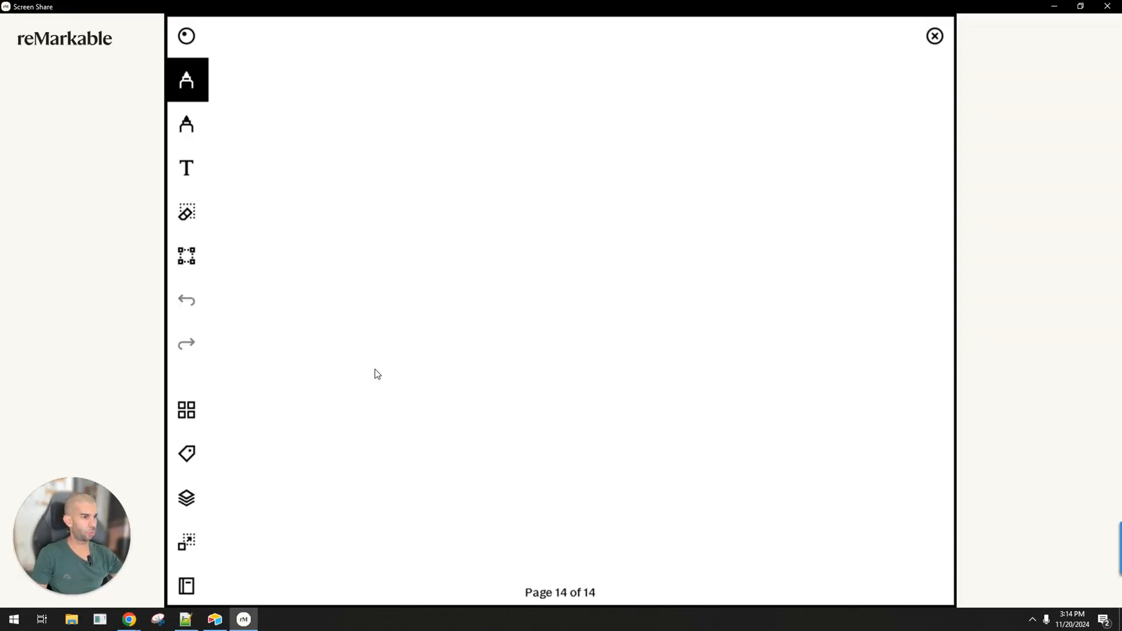